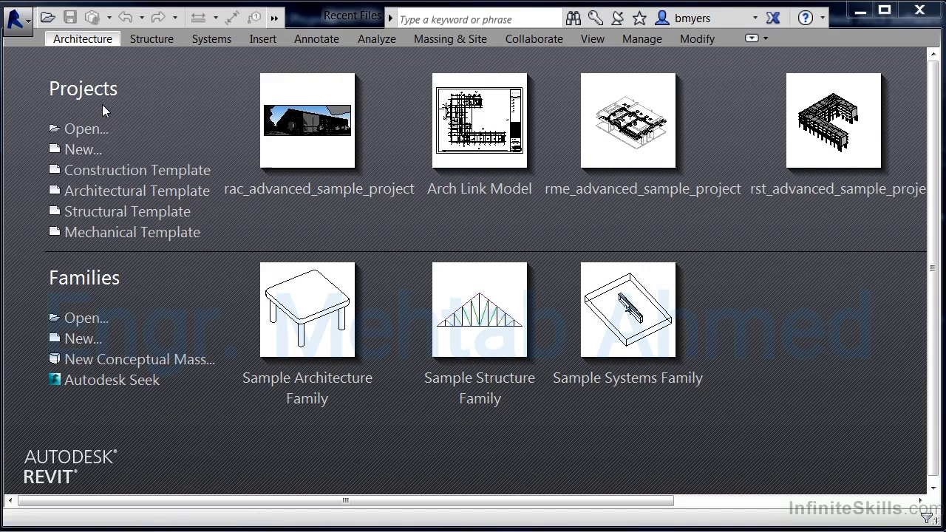
Create a new project, not a project template, from default.rte in the US Imperial template folder.
left_click(71, 151)
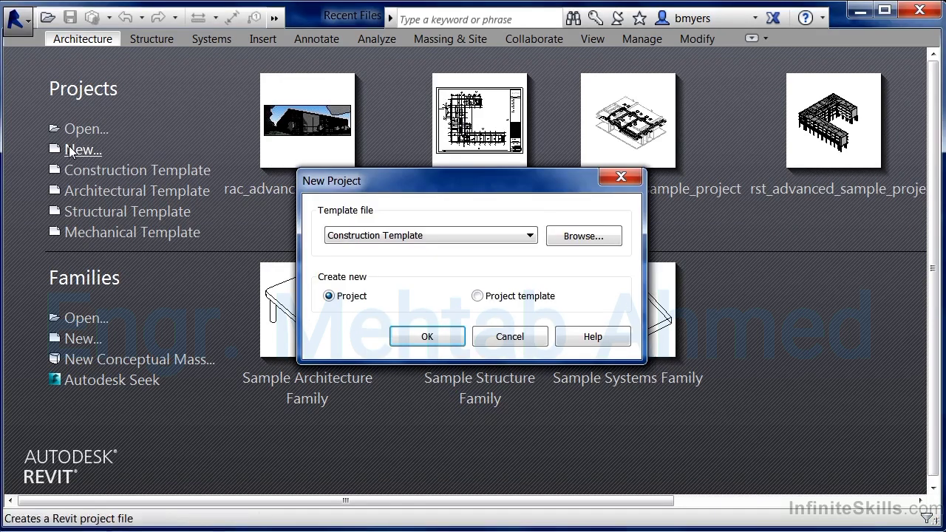
left_click(477, 236)
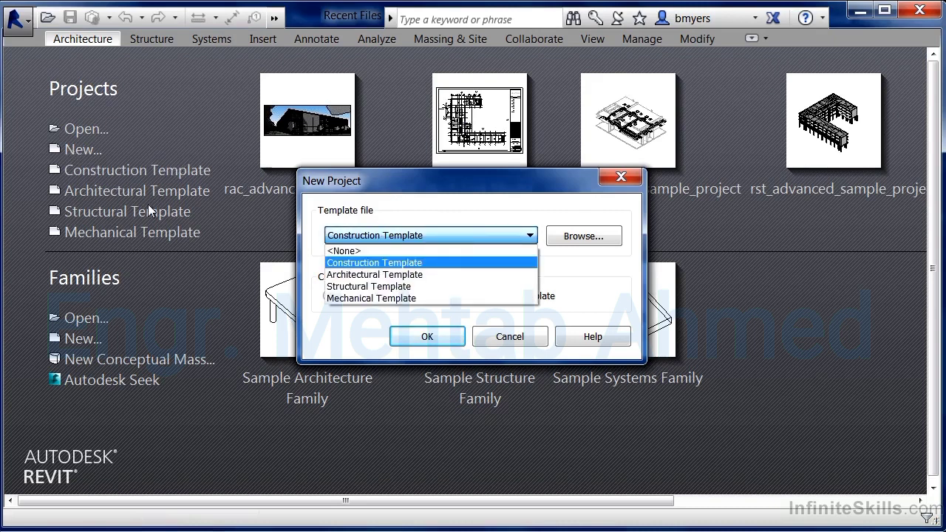
left_click(549, 220)
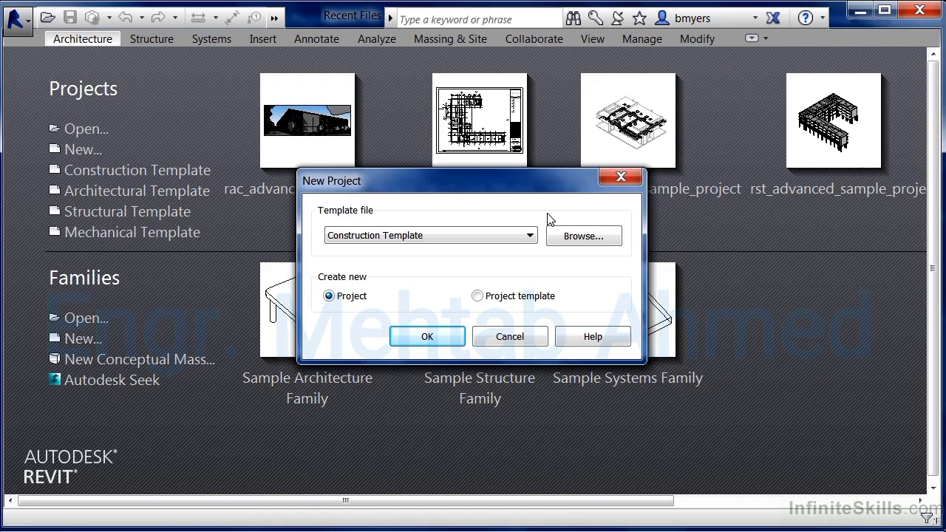
left_click(581, 237)
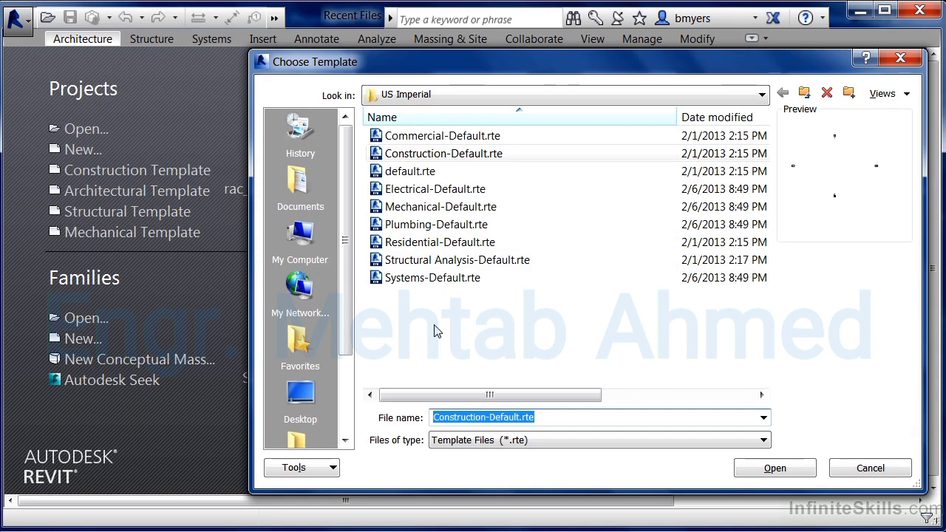
left_click(440, 172)
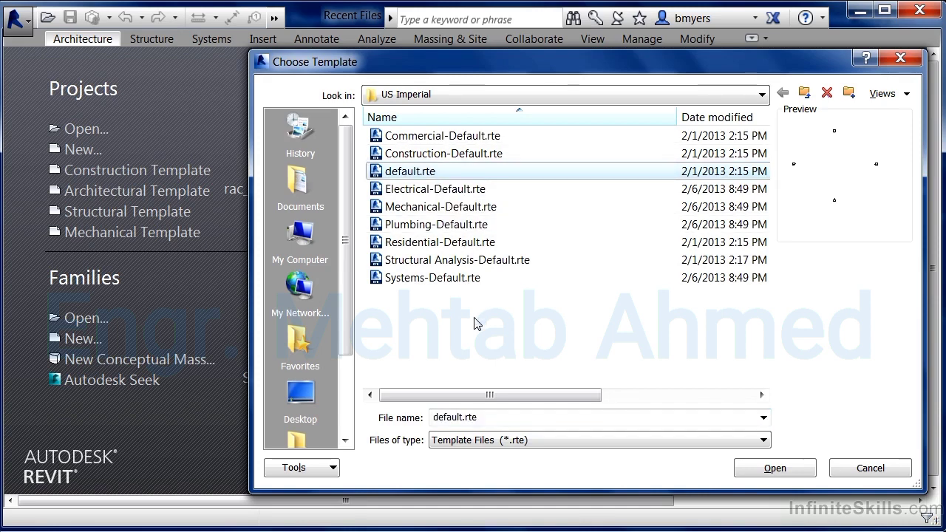
left_click(774, 469)
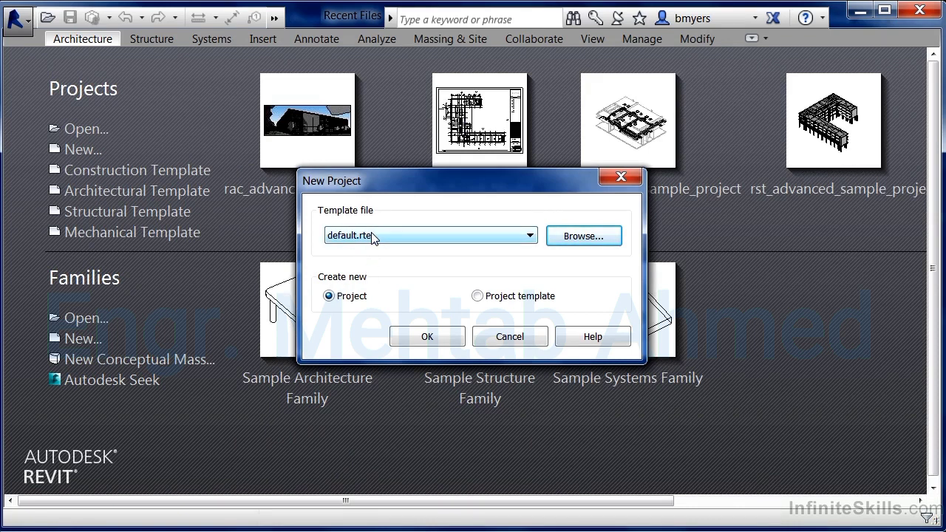
left_click(478, 297)
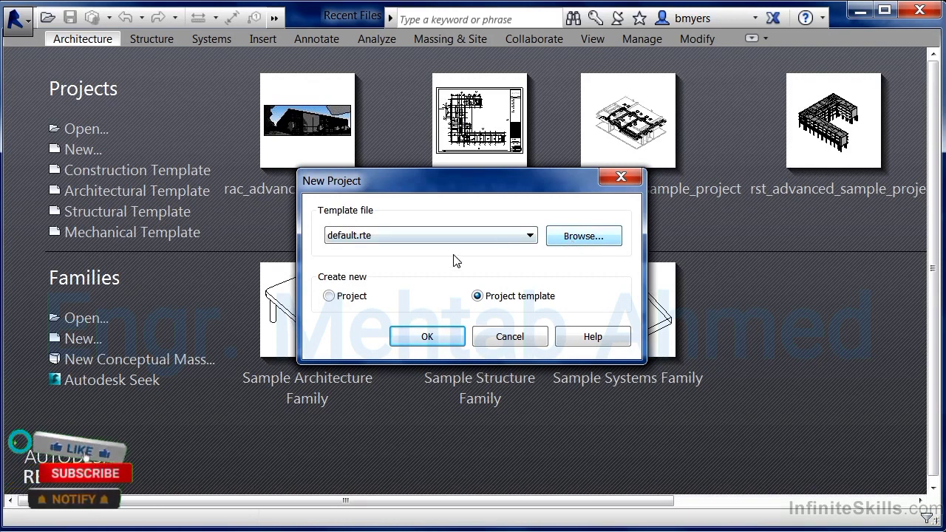
left_click(342, 297)
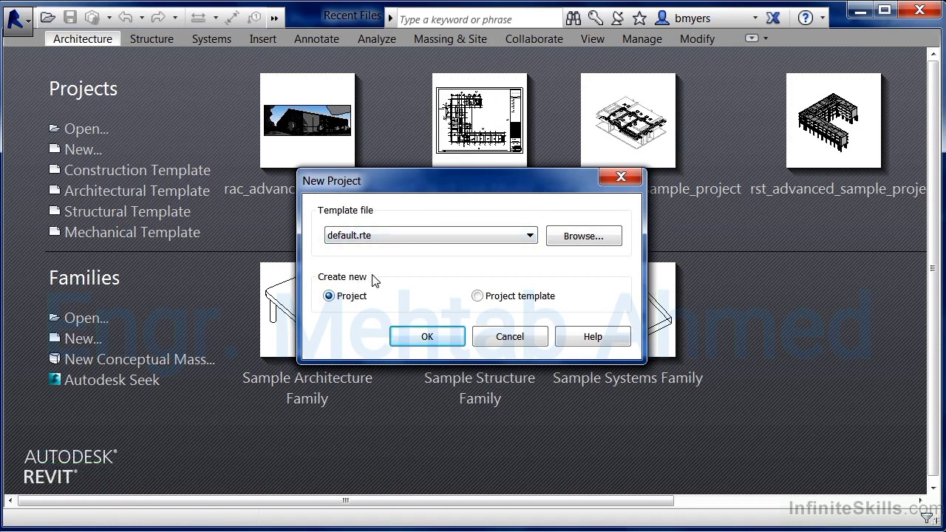
left_click(437, 336)
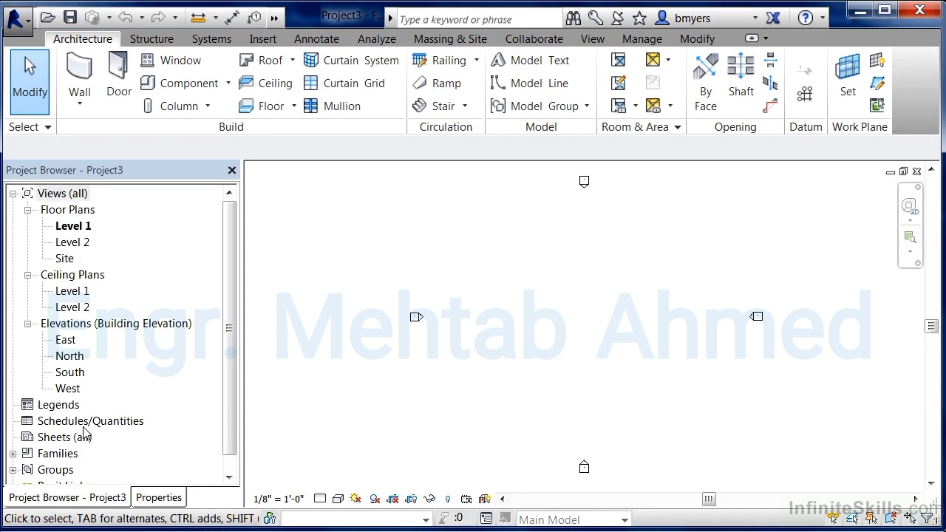
Create a new sheet in the project with the E1 30 x 42 Horizontal titleblock.
left_click(229, 477)
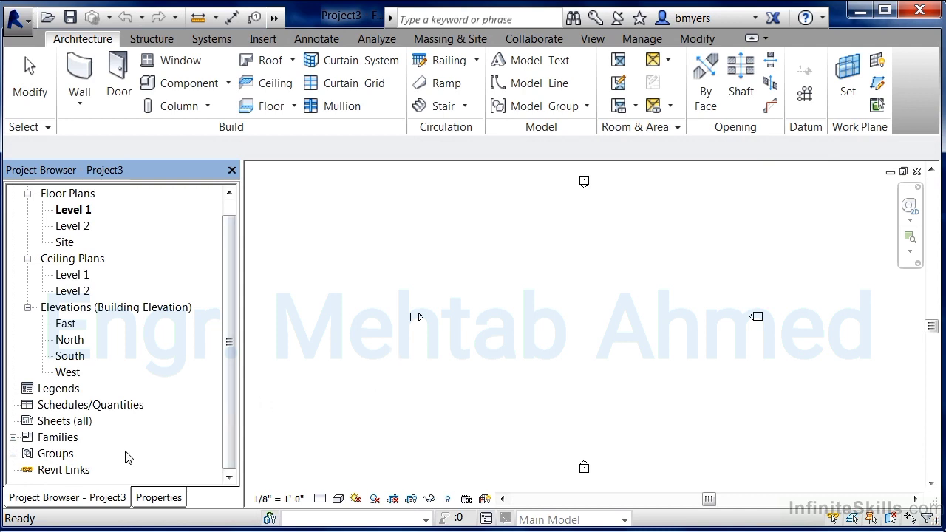
right_click(69, 425)
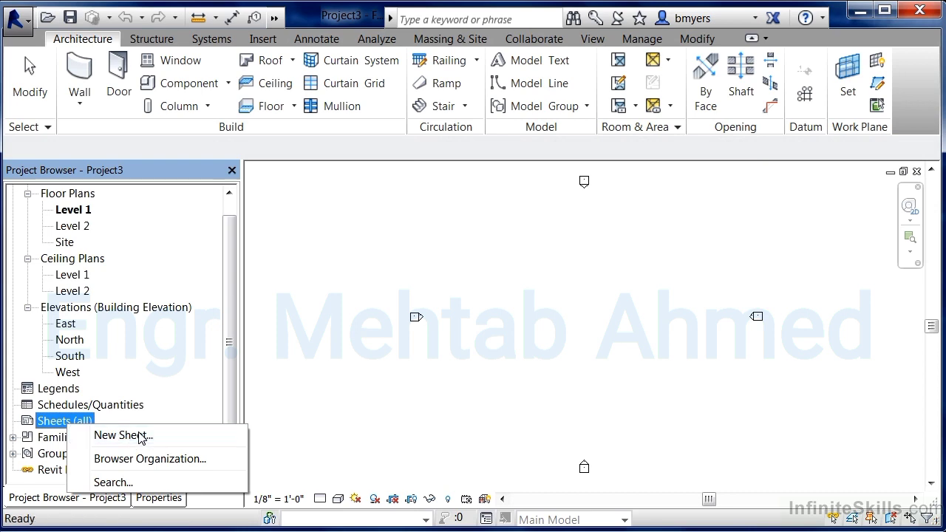
left_click(140, 436)
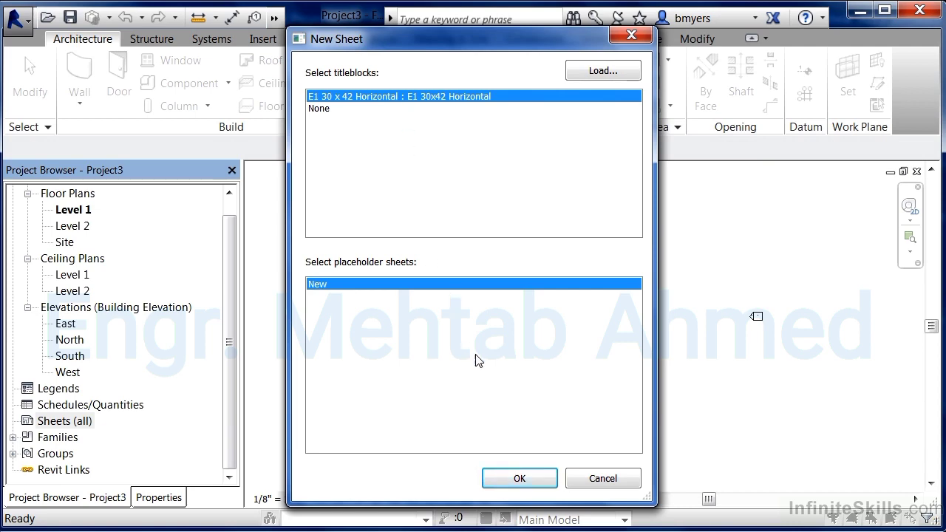
left_click(519, 485)
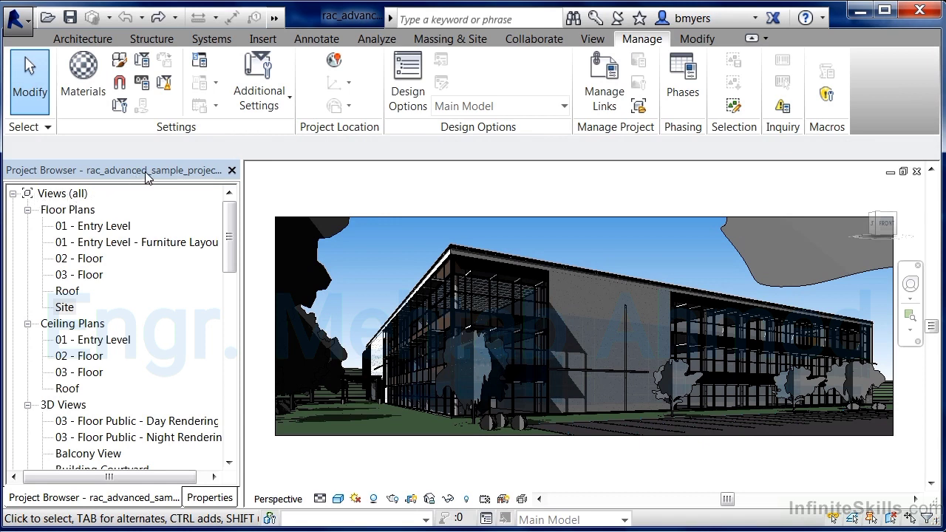
In the Site floor plan, pick the outer southwest corner of the building's parapet wall for Specify Coordinates at Point.
double_click(65, 307)
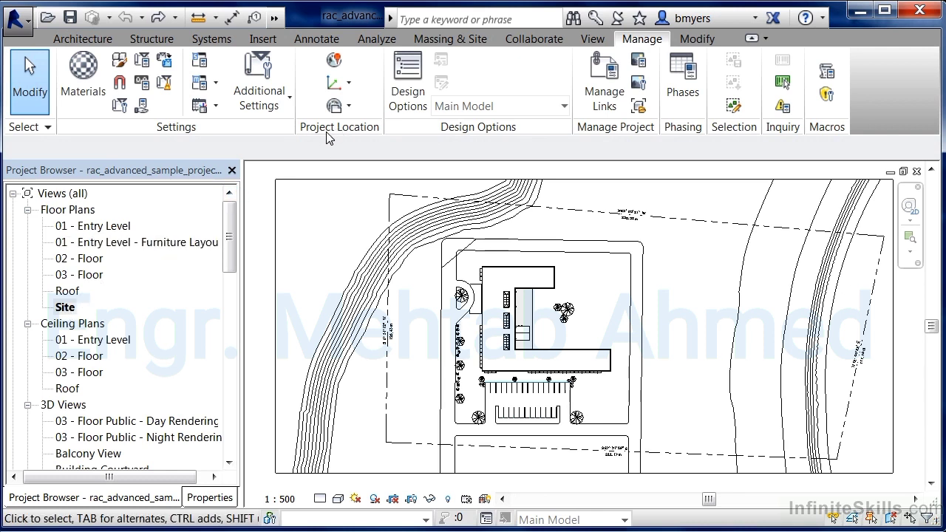
left_click(348, 85)
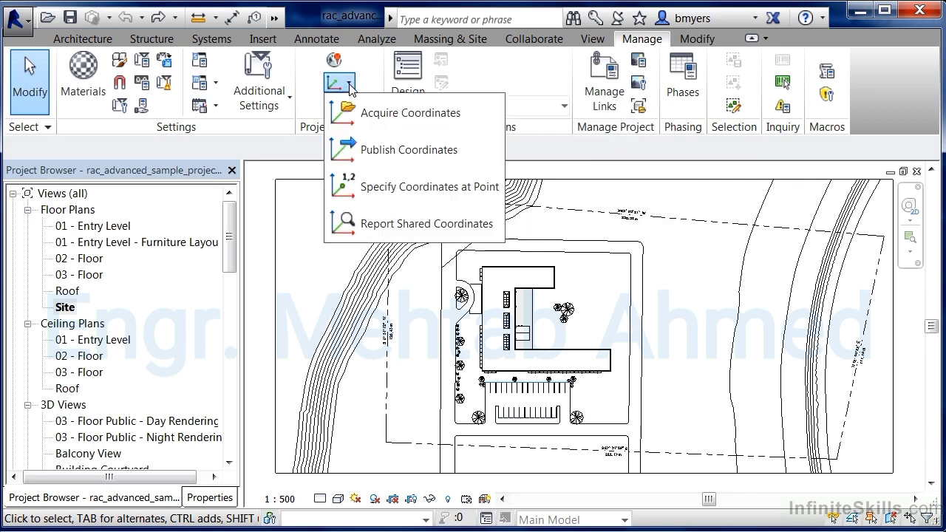
left_click(349, 189)
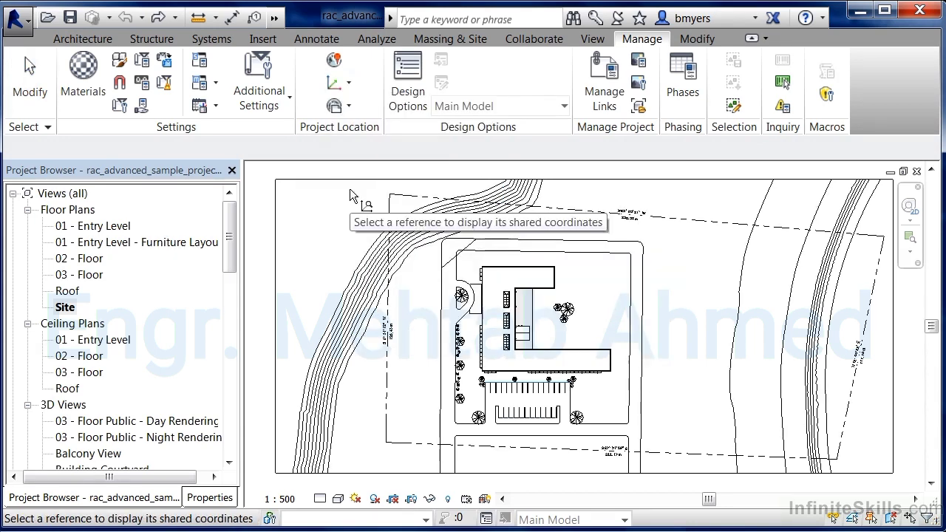
scroll(490, 376, "up", 1)
scroll(490, 377, "up", 6)
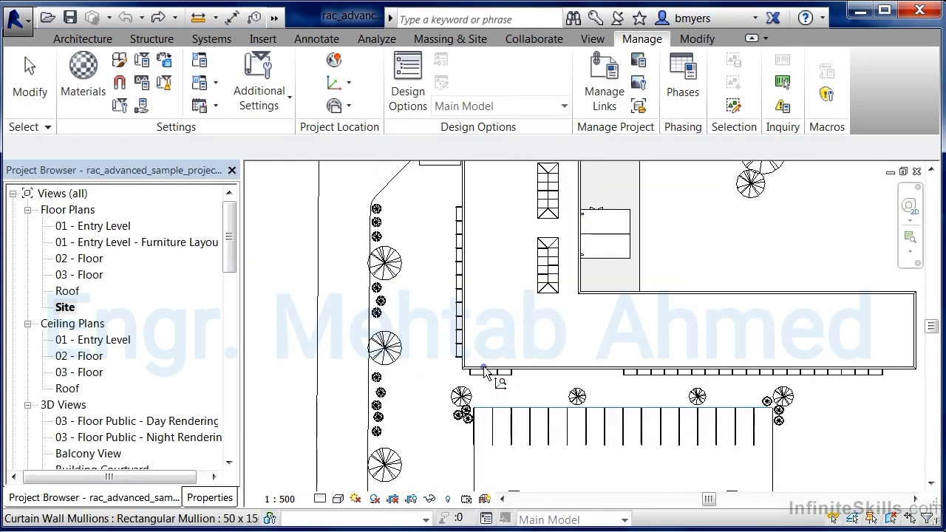
scroll(456, 369, "up", 2)
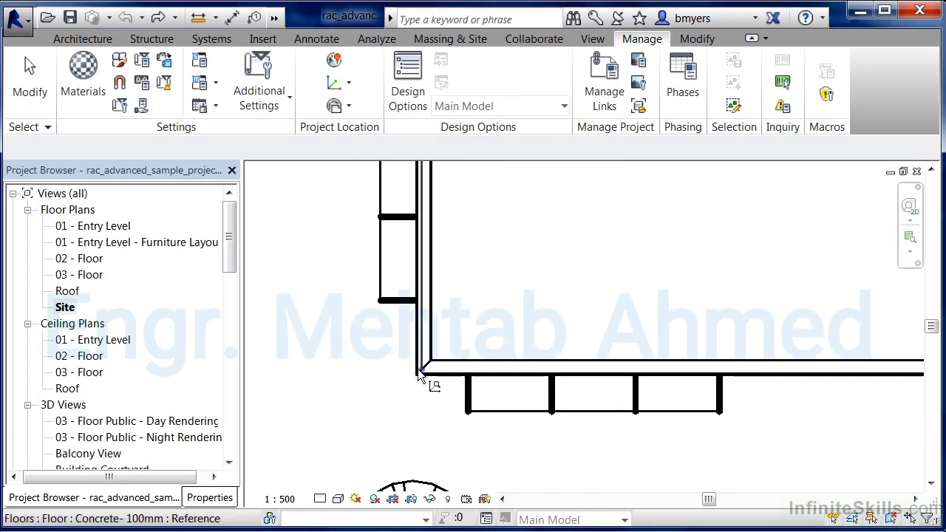
left_click(417, 374)
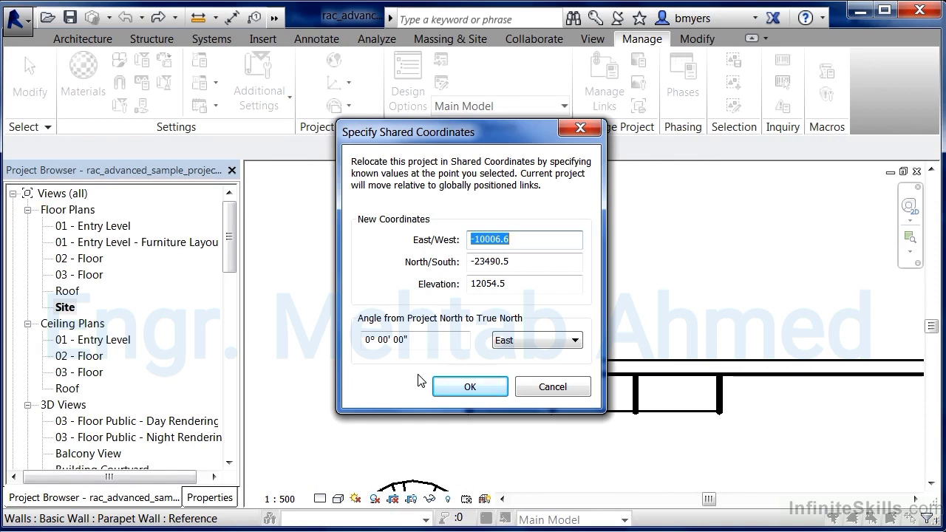
Set the picked point's shared coordinates to East/West 0, North/South 0 and elevation 12000.
type("0")
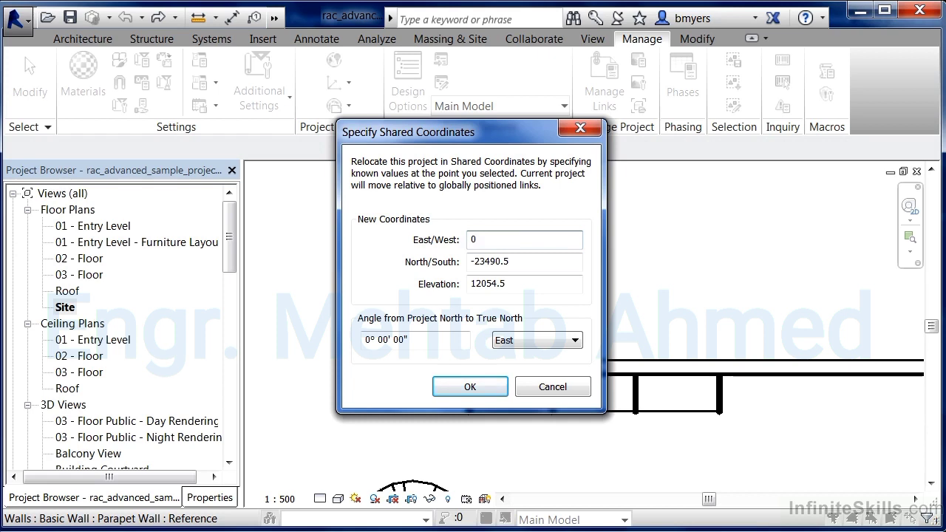
left_click_drag(525, 261, 442, 274)
key("BackSpace")
type("0")
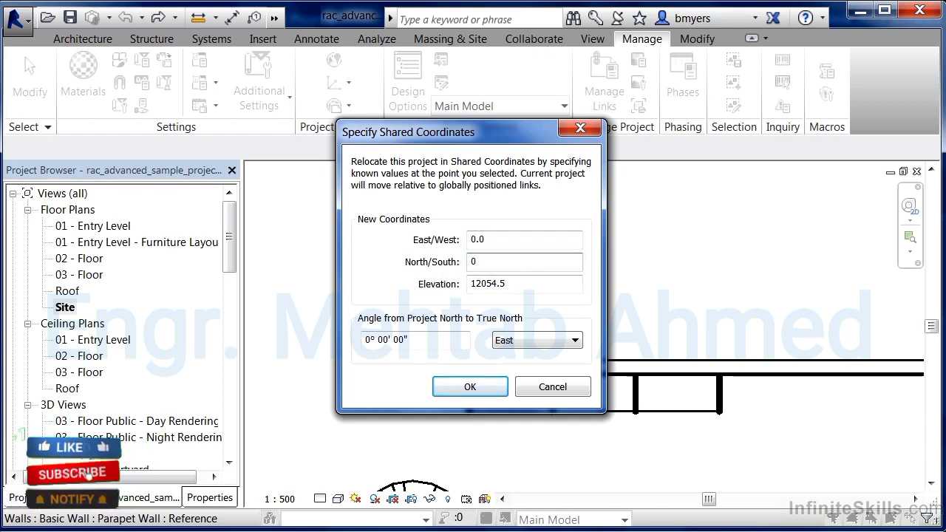
left_click(517, 284)
left_click_drag(517, 283, 470, 283)
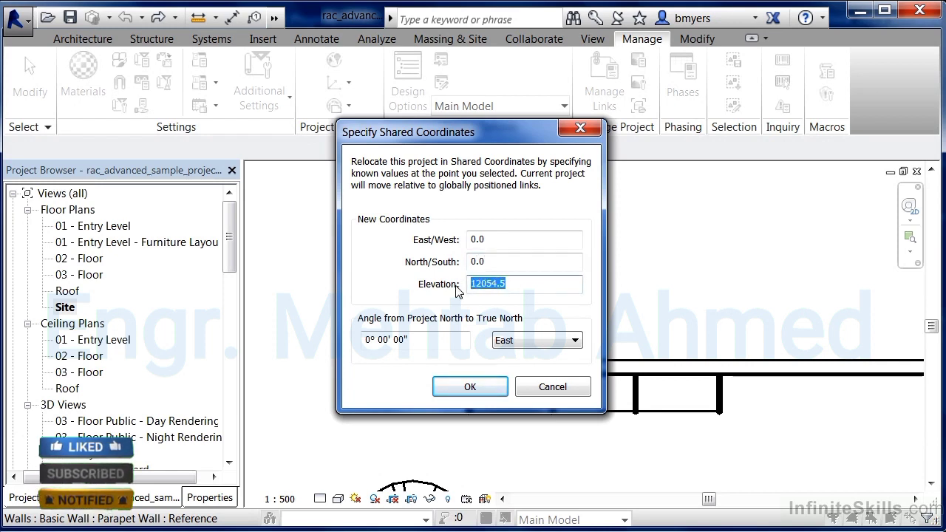
type("12000")
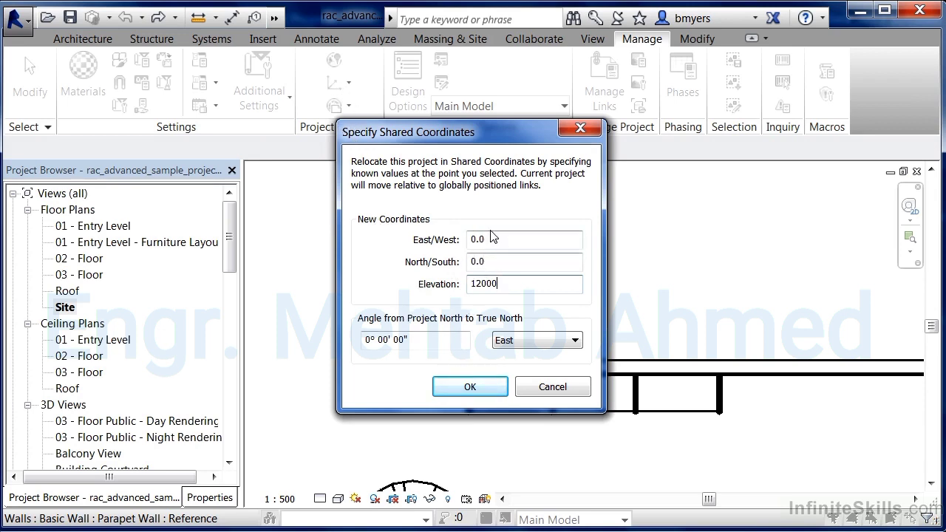
left_click(465, 385)
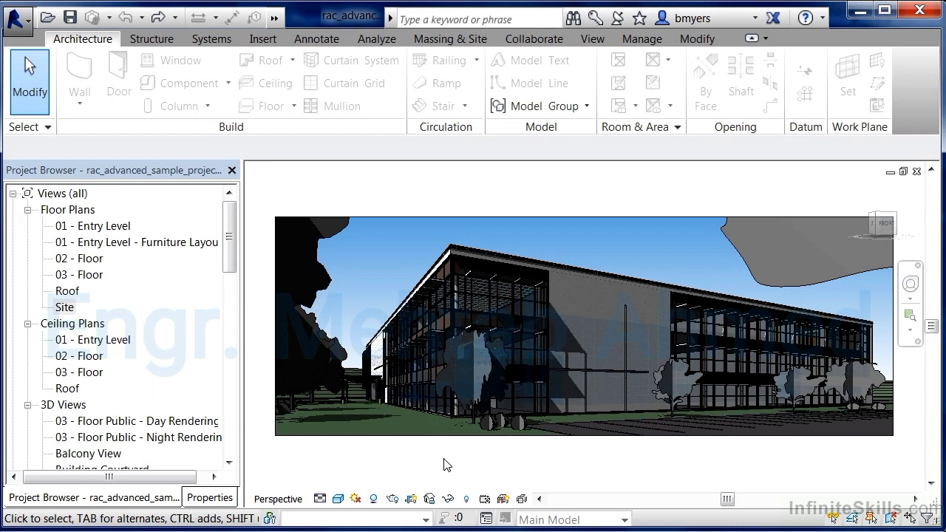
Switch the project's location definition from Internet Mapping Service to Default City List.
left_click(640, 43)
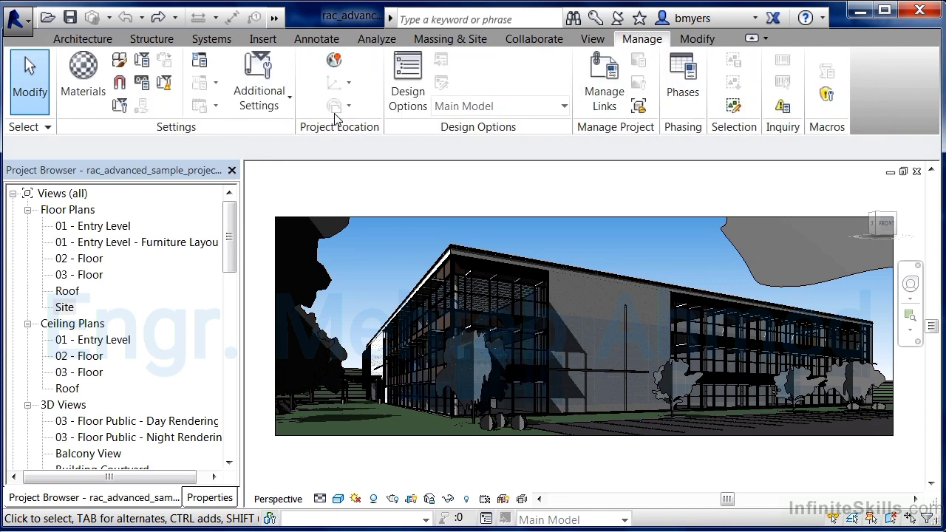
left_click(336, 63)
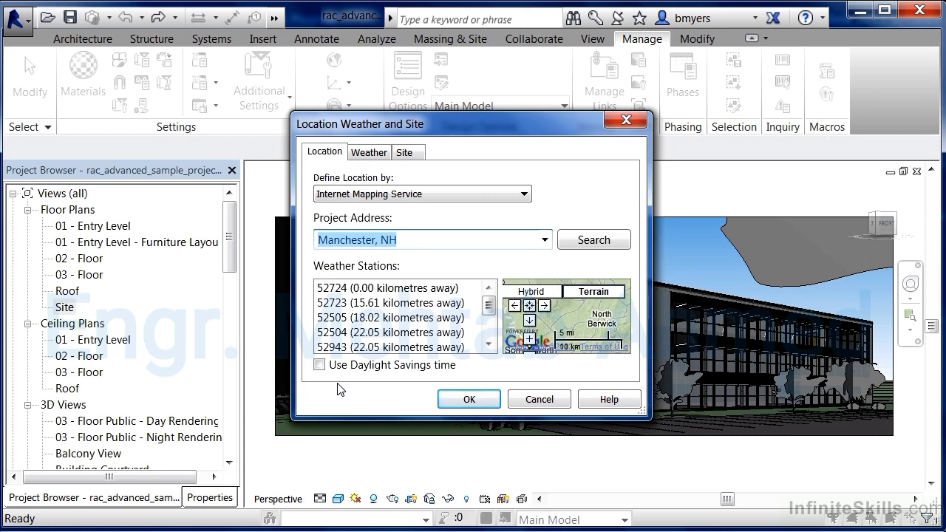
left_click(443, 195)
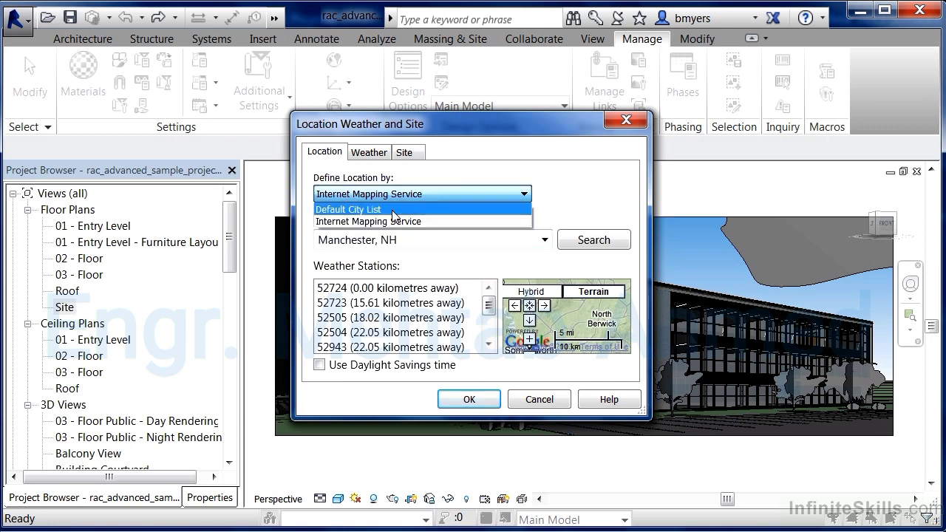
left_click(411, 210)
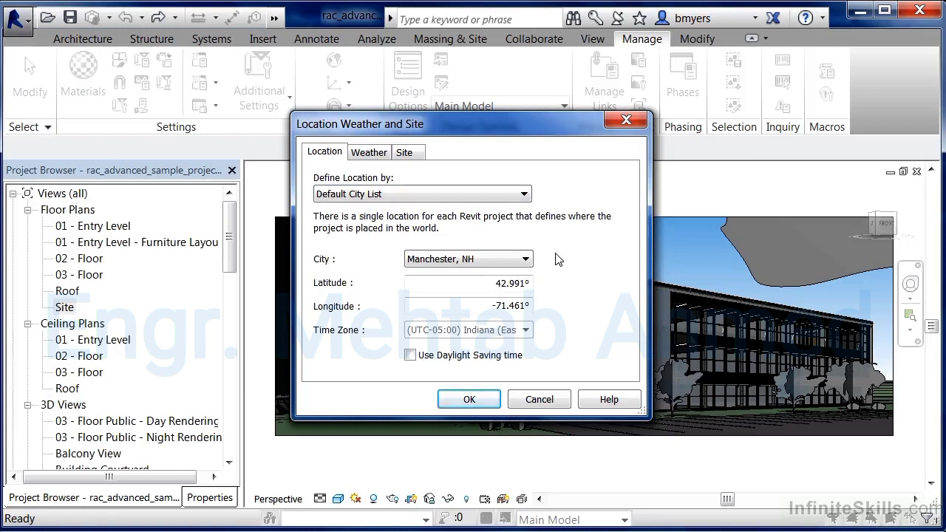
Examine the location definition methods and look through the default city list, keeping the current choices.
left_click(469, 193)
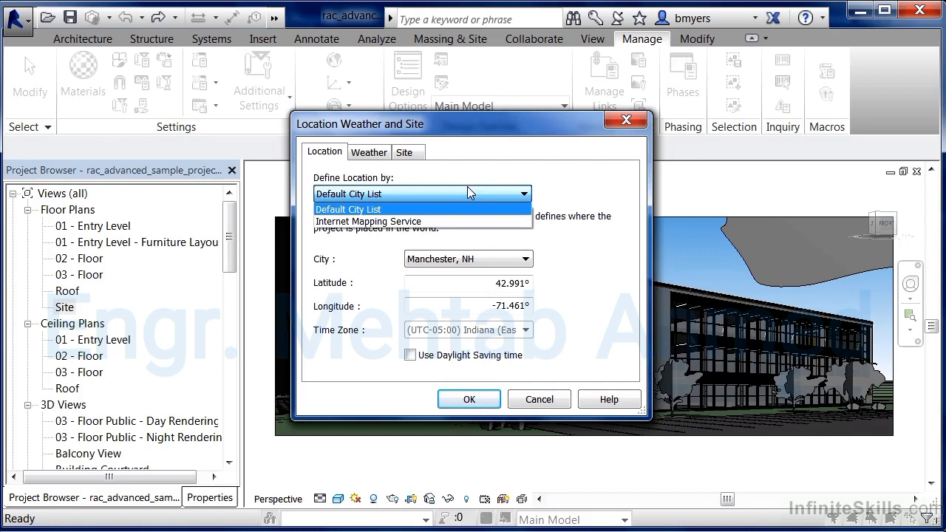
left_click(559, 174)
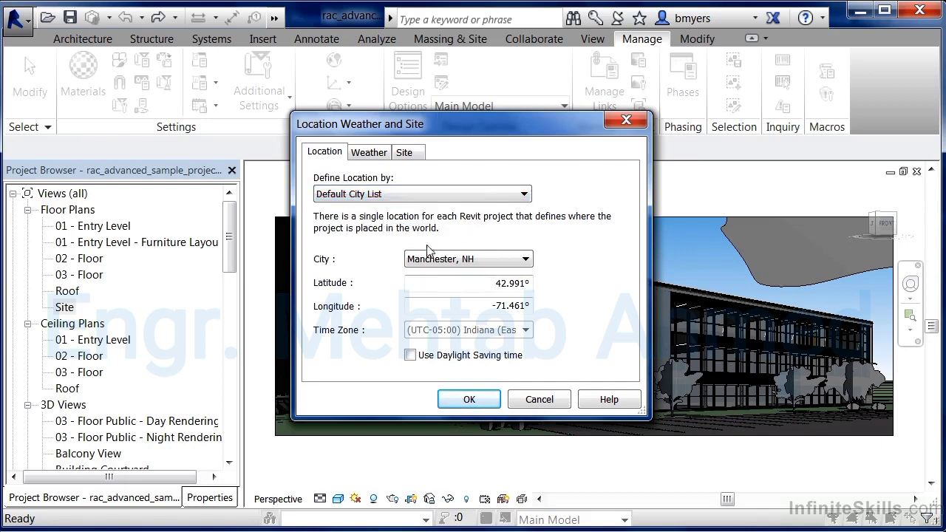
left_click(519, 262)
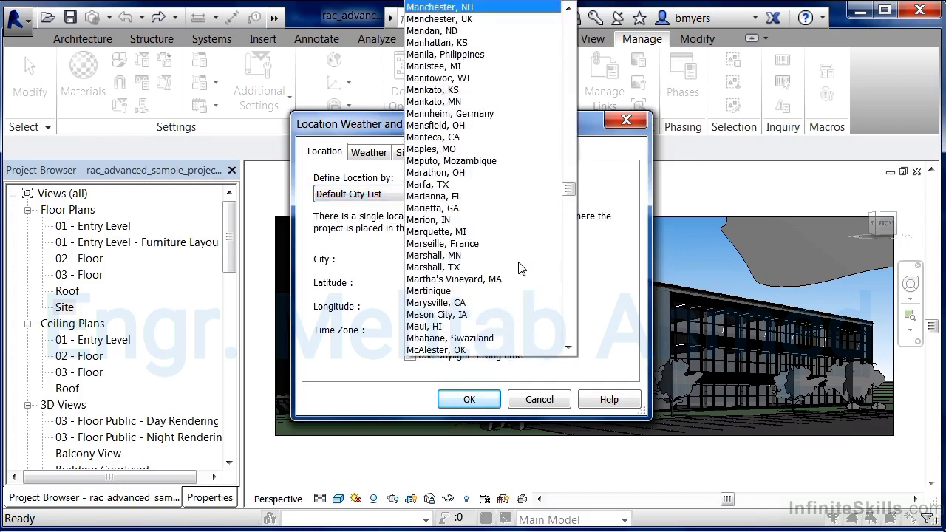
left_click_drag(569, 189, 575, 9)
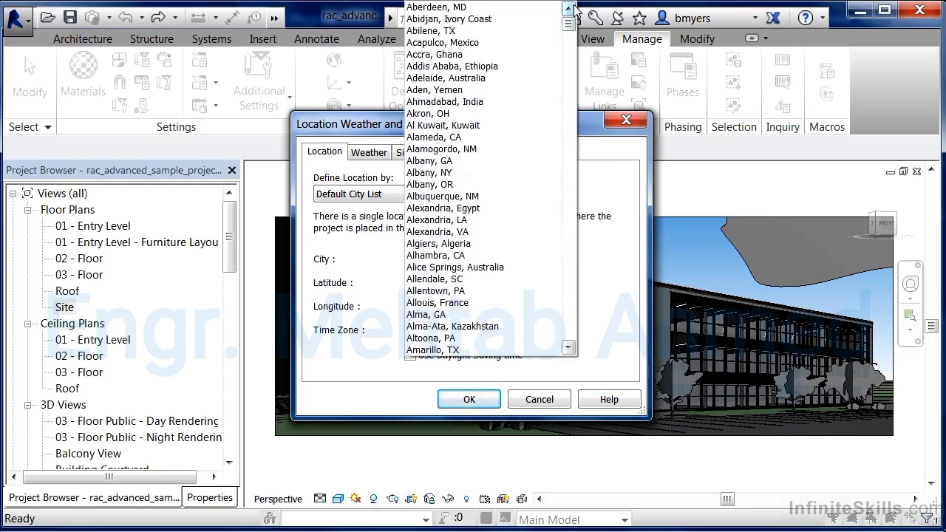
left_click(584, 122)
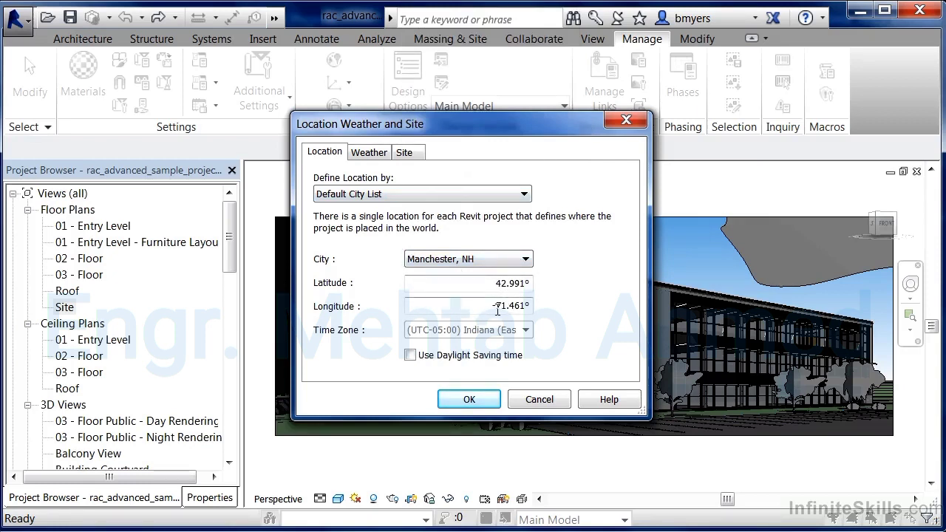
left_click(423, 195)
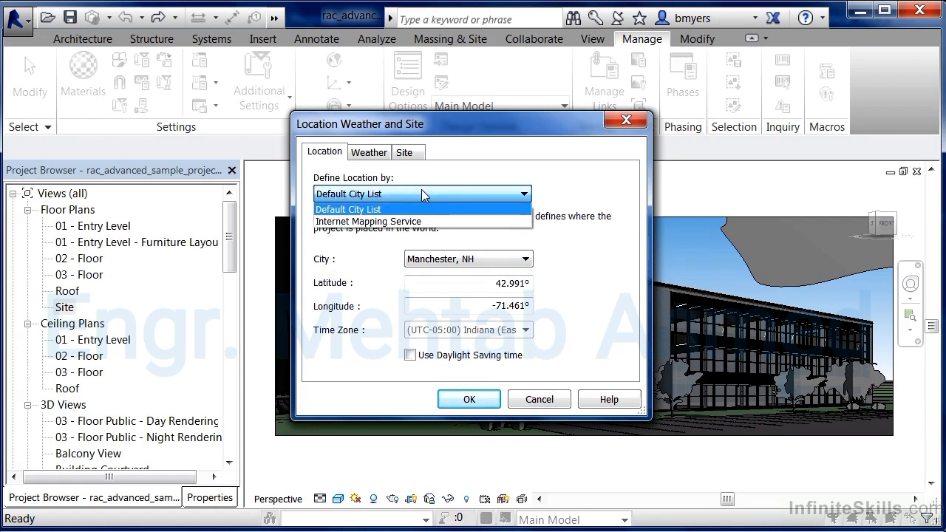
left_click(486, 176)
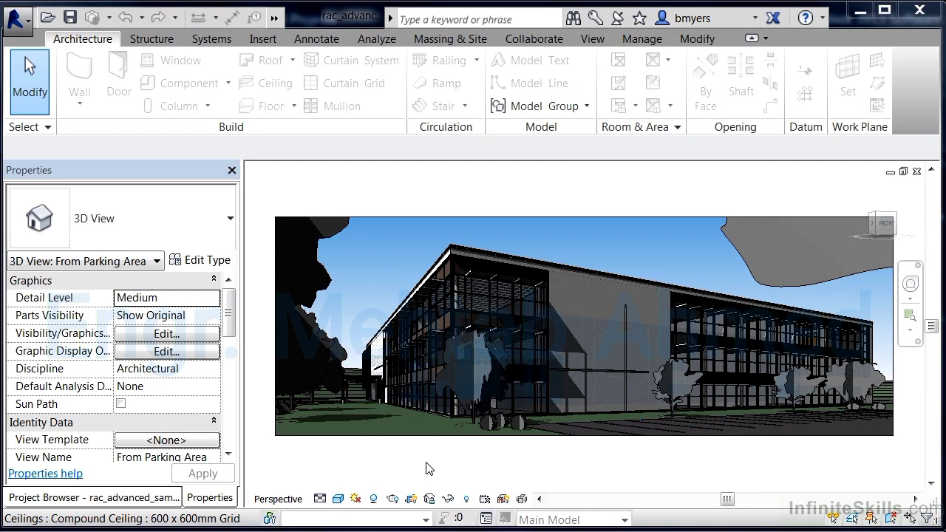
Open the 01 - Entry Level floor plan and bring up the Orientation setting in its view properties.
left_click(160, 501)
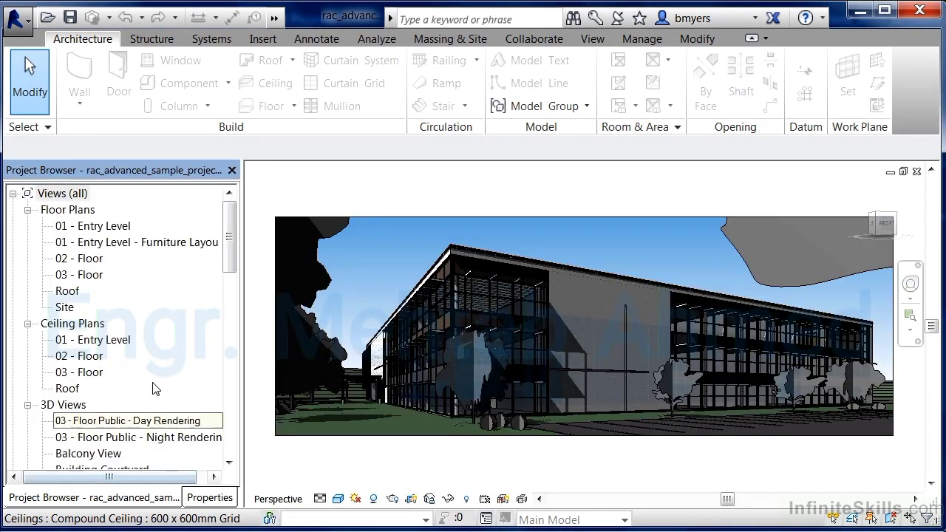
double_click(110, 226)
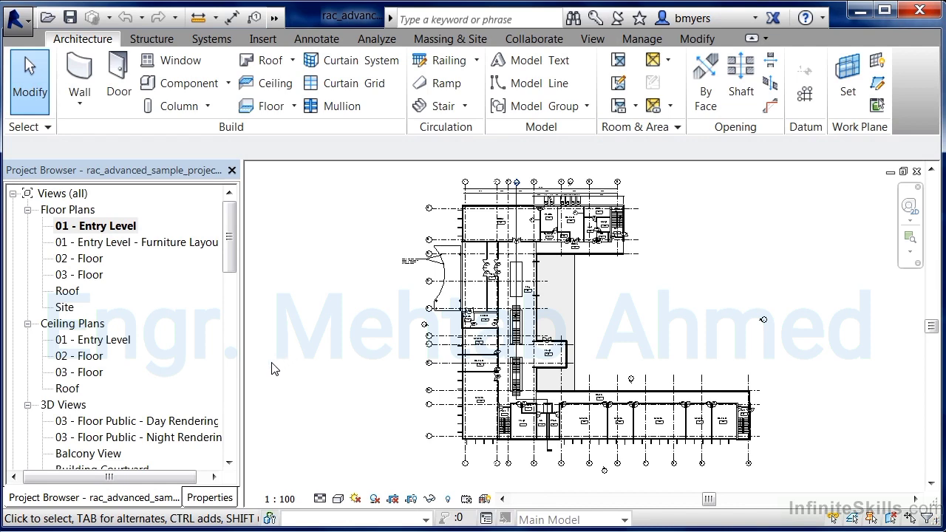
left_click(209, 498)
left_click_drag(232, 318, 233, 368)
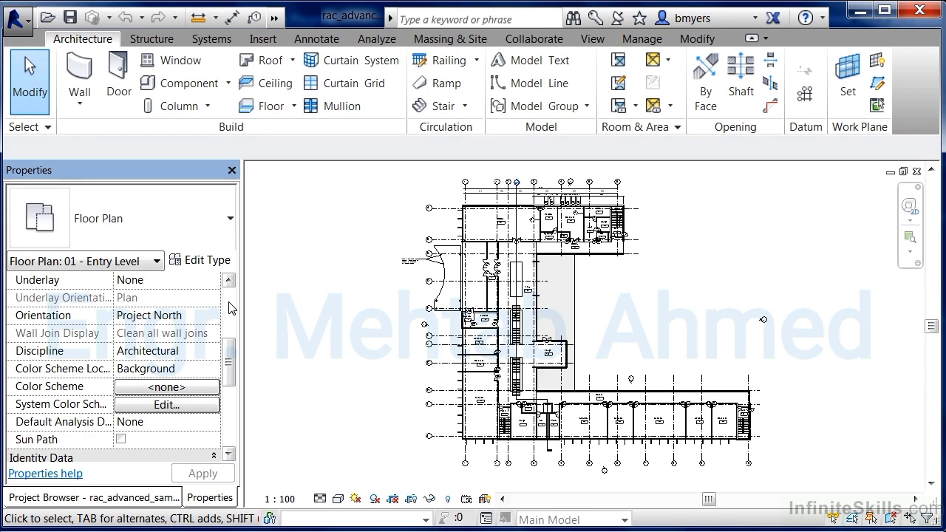
Try to rotate True North while the Entry Level plan is still oriented to Project North.
left_click(636, 41)
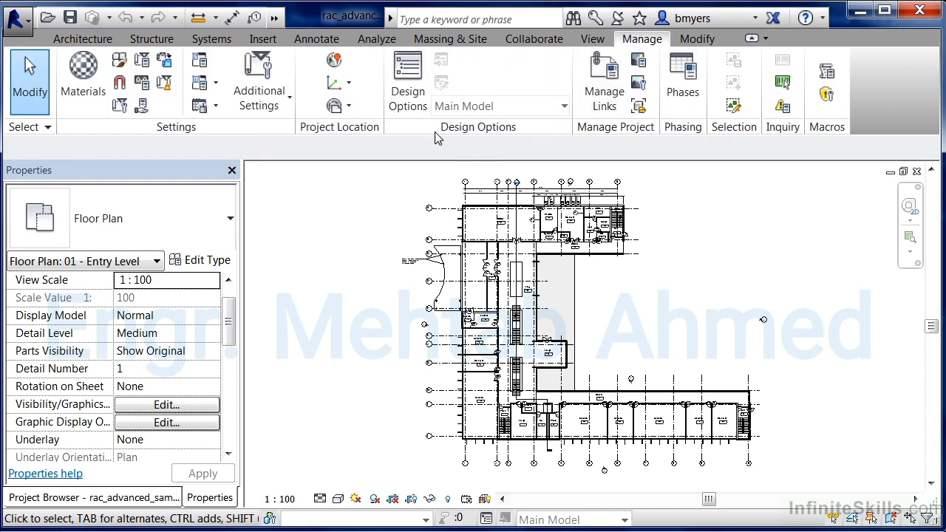
left_click(343, 110)
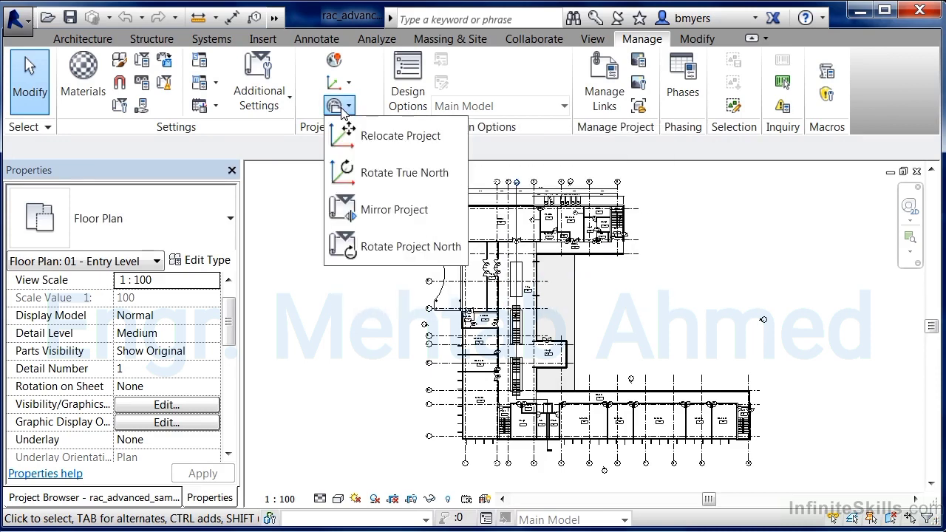
left_click(357, 183)
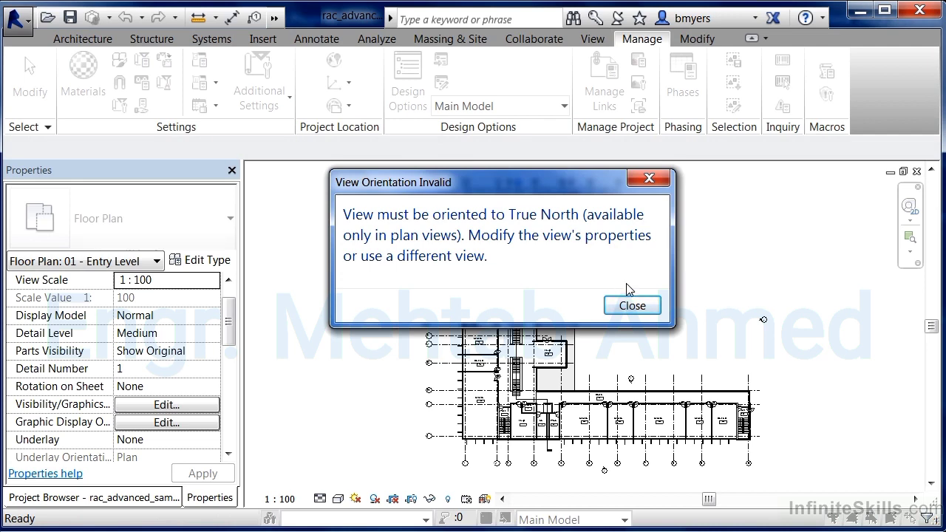
left_click(633, 306)
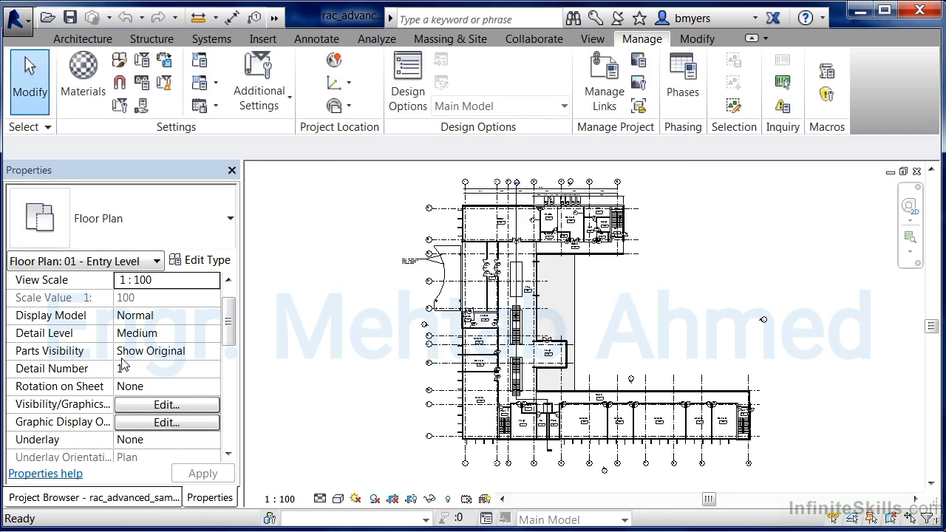
Set the Entry Level floor plan's Orientation to True North.
scroll(185, 337, "down", 3)
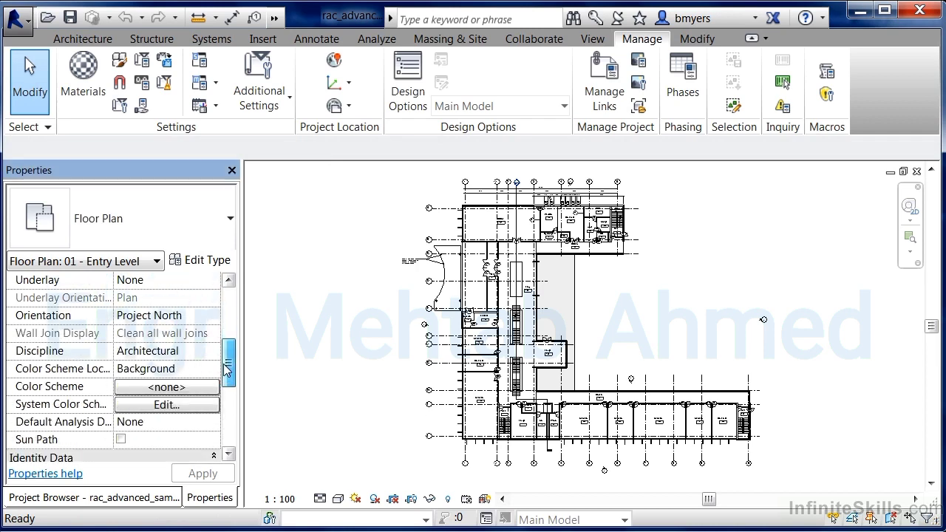
left_click(194, 317)
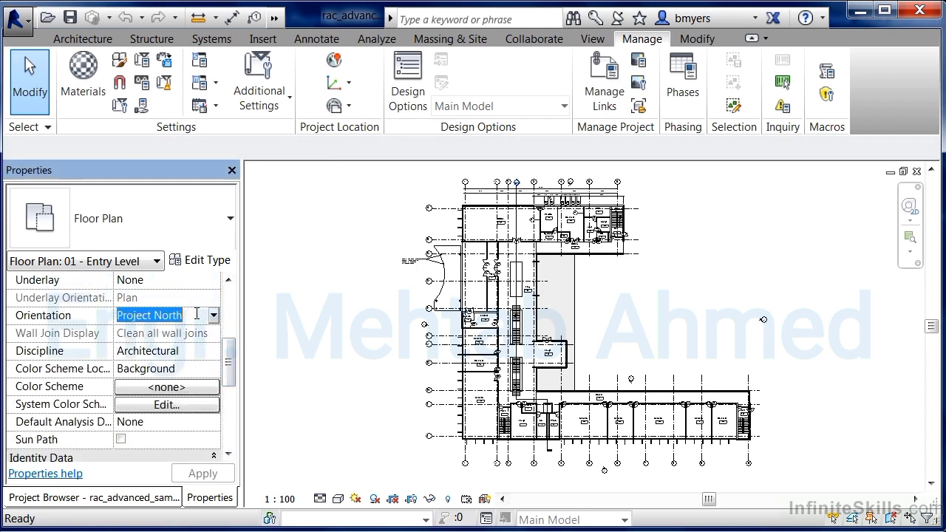
left_click(215, 317)
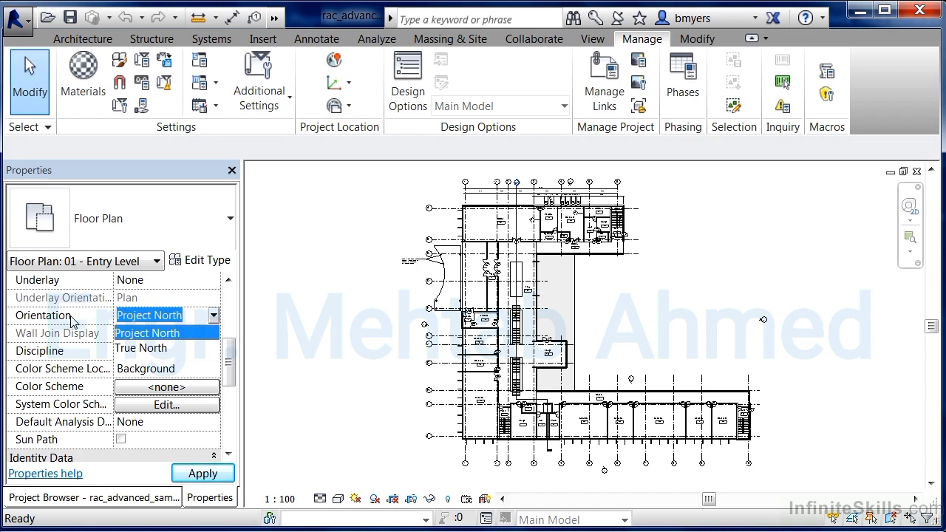
left_click(164, 347)
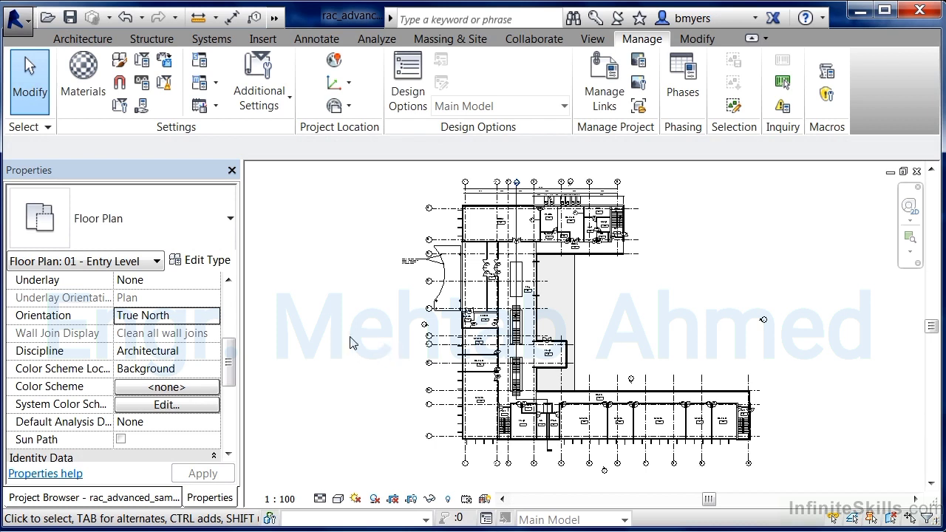
Rotate True North about the building's southwest corner, setting the angle from Project to True North to 12° East.
left_click(334, 107)
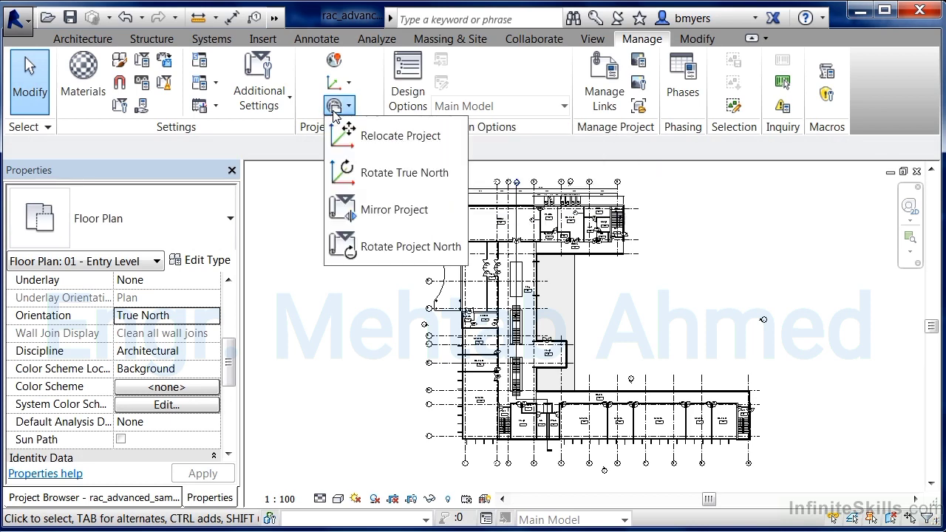
left_click(374, 178)
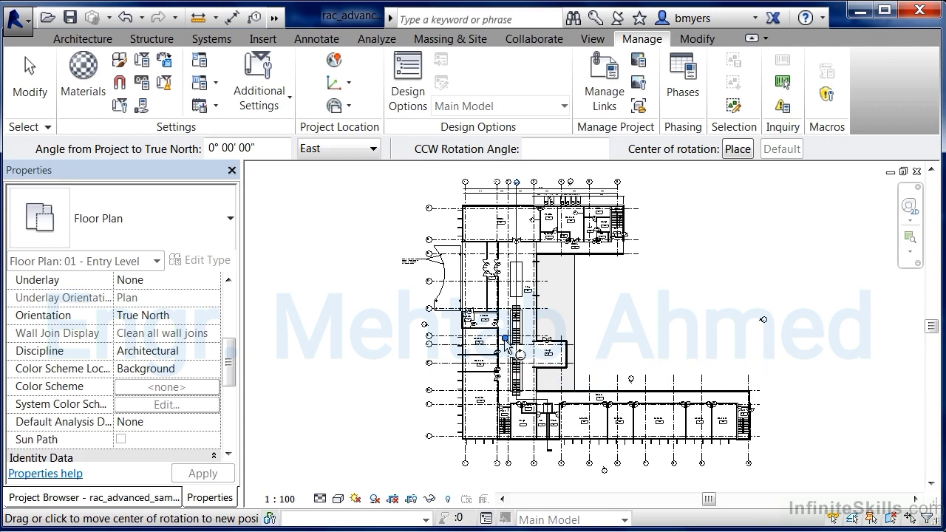
mouse_move(505, 342)
left_mouse_down()
mouse_move(481, 374)
mouse_move(459, 439)
left_mouse_up()
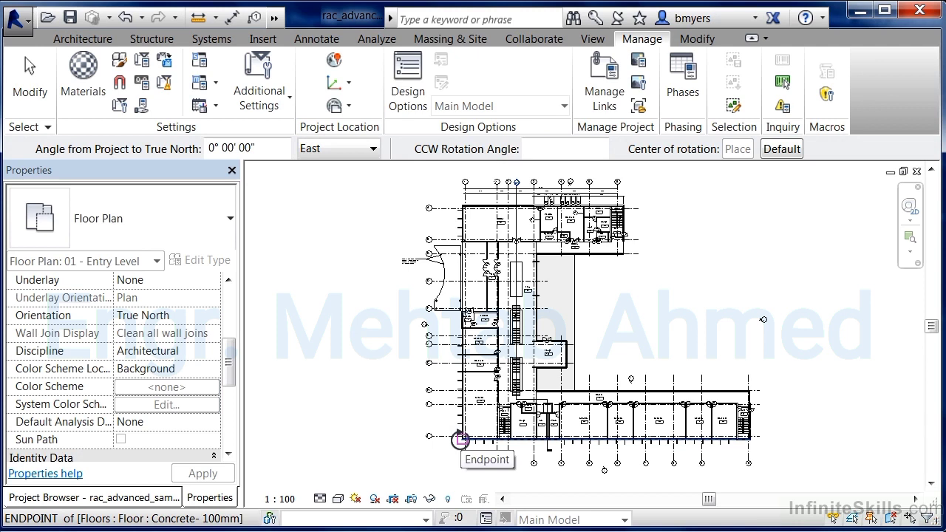
left_click_drag(459, 439, 459, 439)
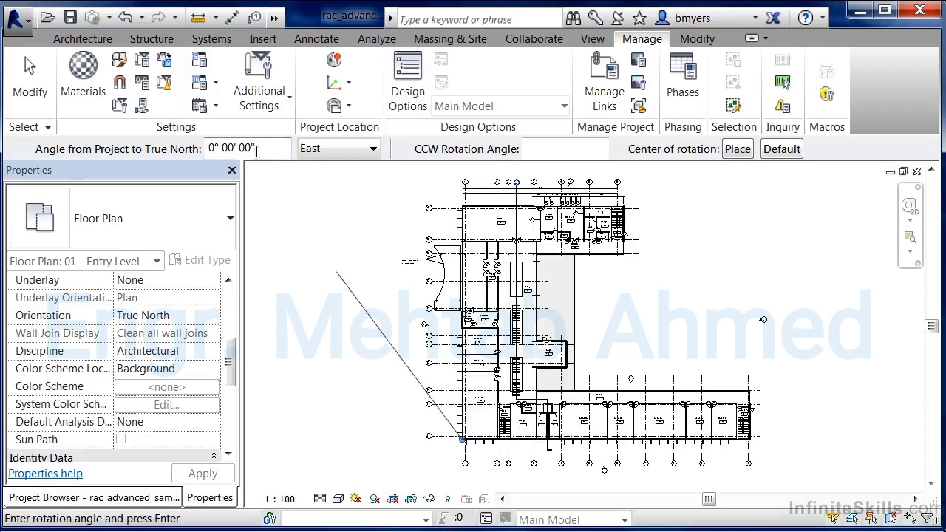
left_click_drag(270, 148, 194, 153)
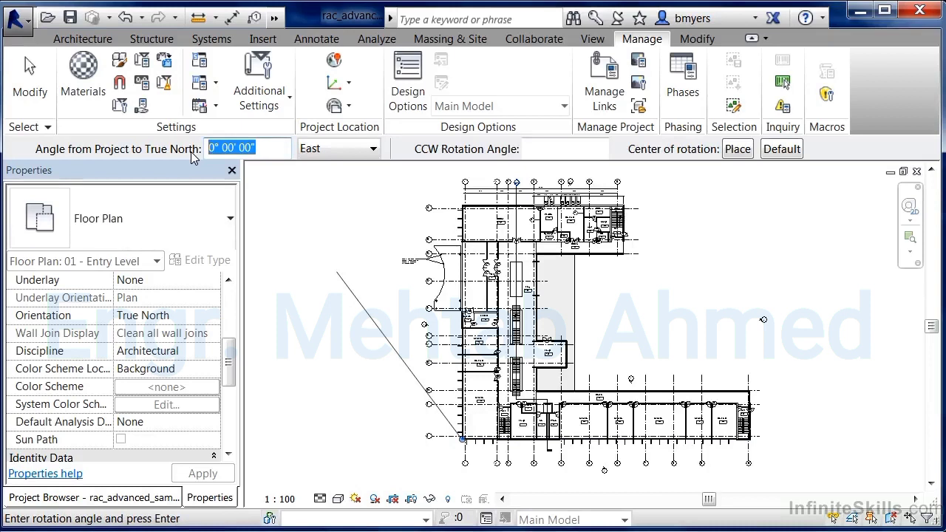
type("12")
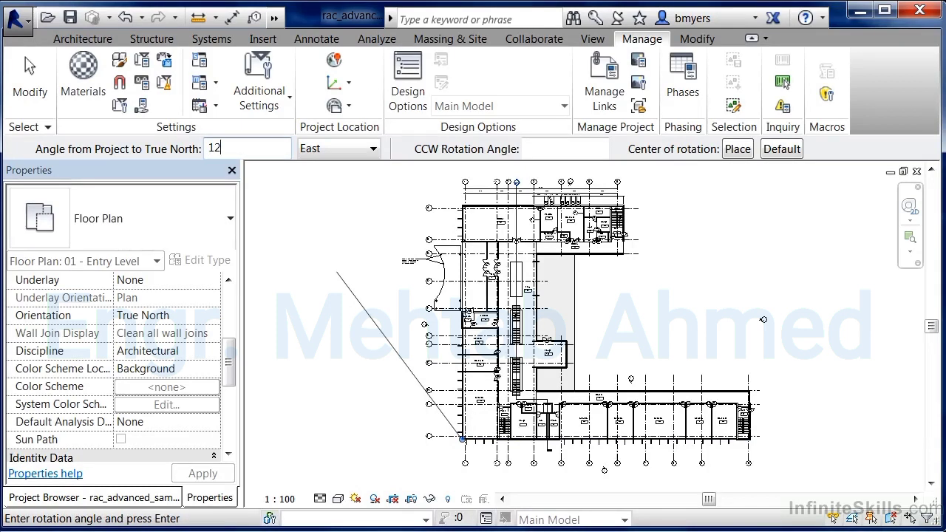
key("Return")
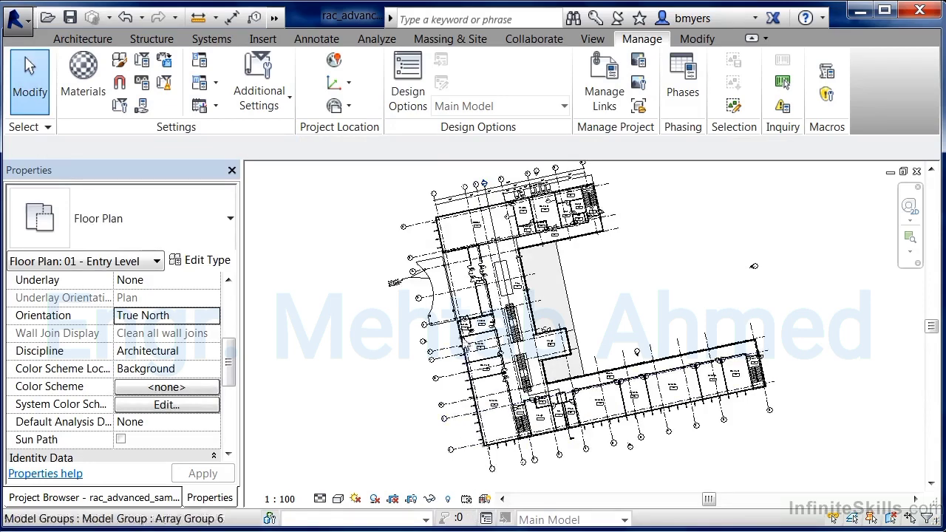
Examine the room tags, door tags, grid bubbles and dimensions in the rotated Entry Level plan.
scroll(471, 325, "up", 8)
scroll(472, 325, "up", 5)
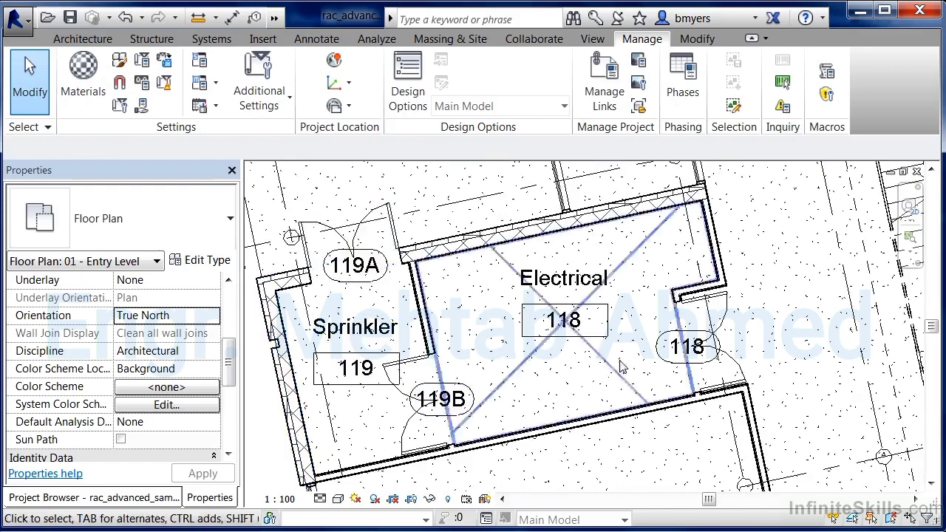
scroll(521, 353, "down", 4)
scroll(521, 353, "down", 6)
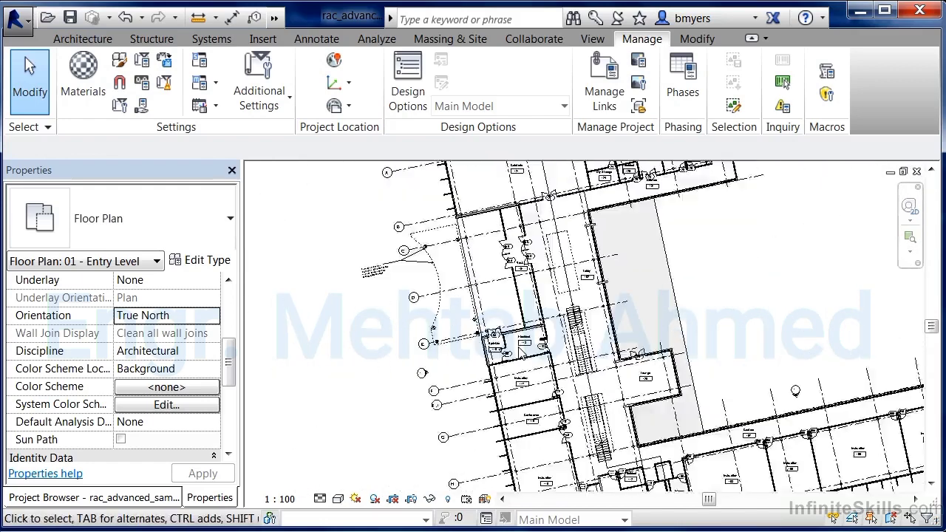
scroll(536, 198, "up", 2)
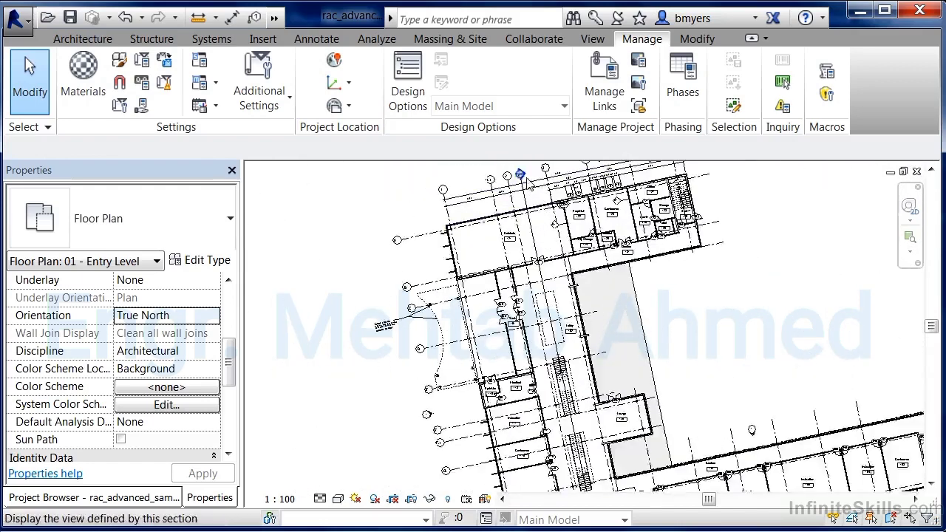
scroll(534, 194, "up", 5)
scroll(529, 187, "down", 5)
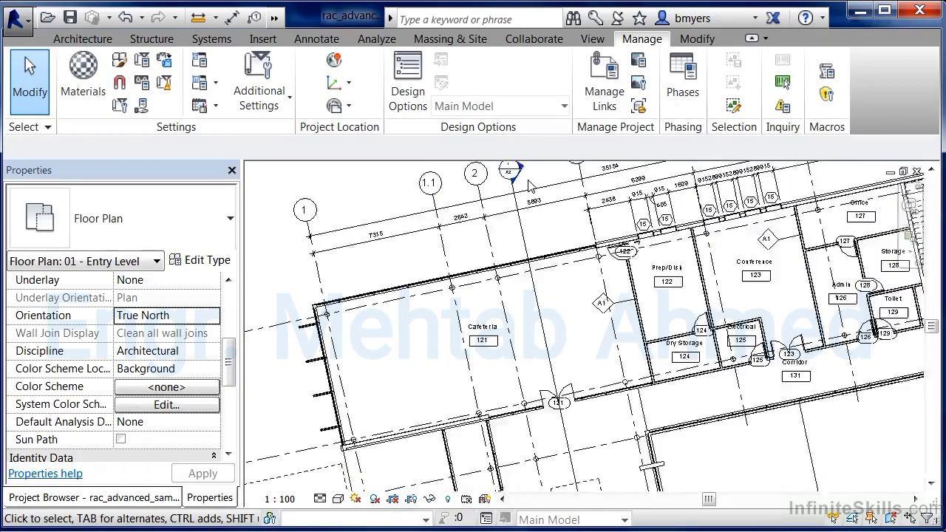
middle_click_drag(673, 285, 659, 318)
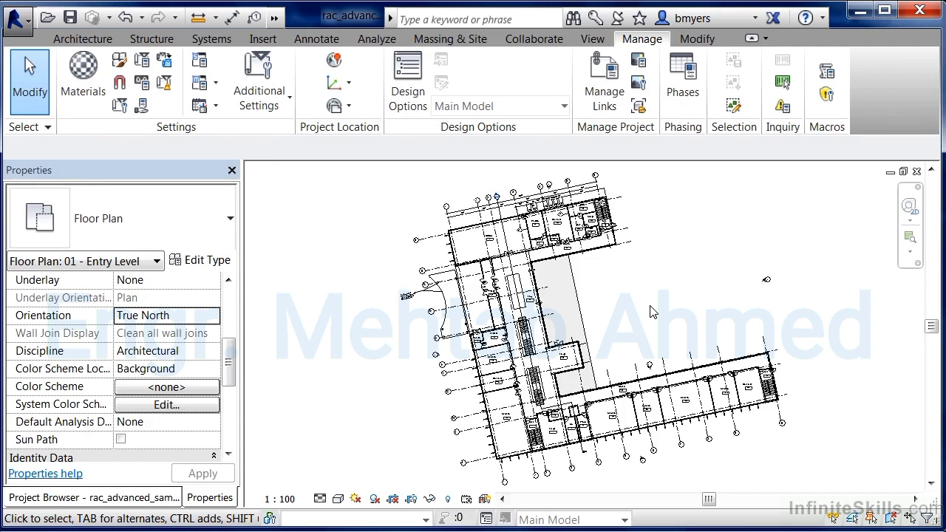
Set the Entry Level plan's Orientation to Project North.
left_click(210, 315)
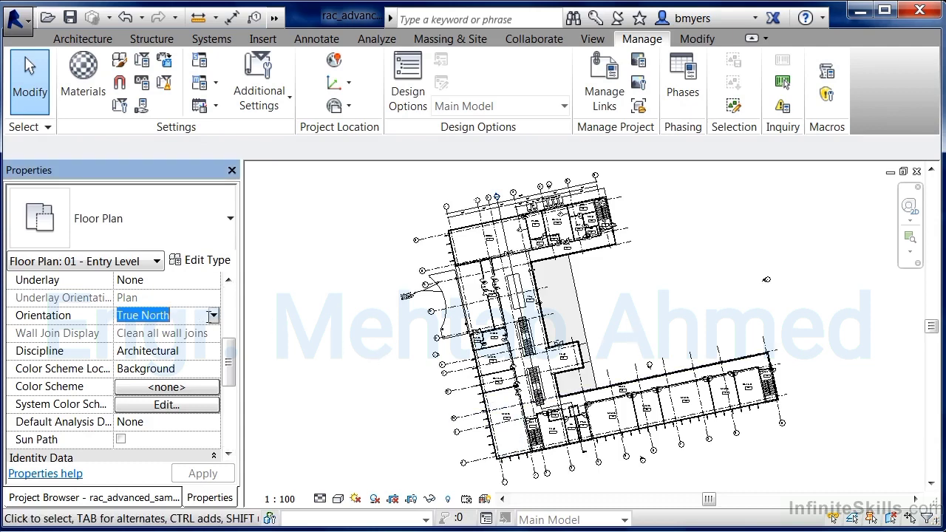
left_click(212, 316)
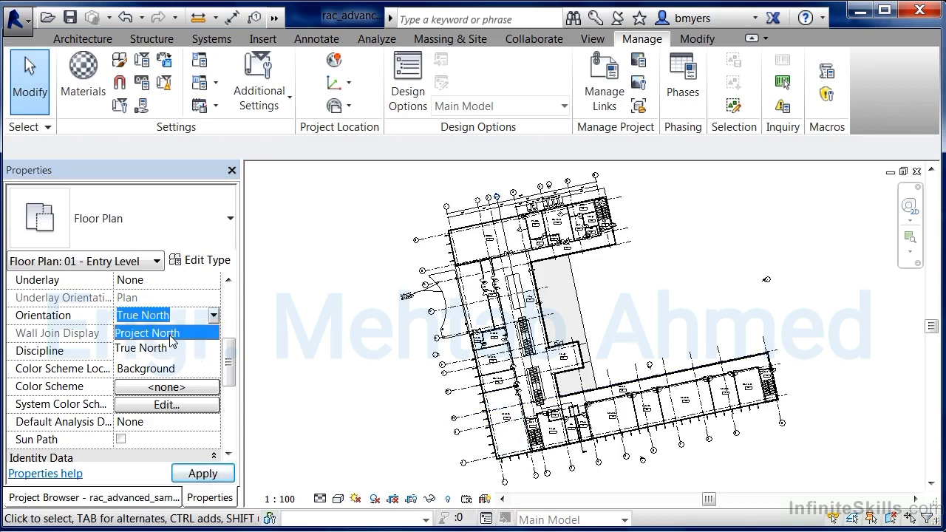
left_click(171, 334)
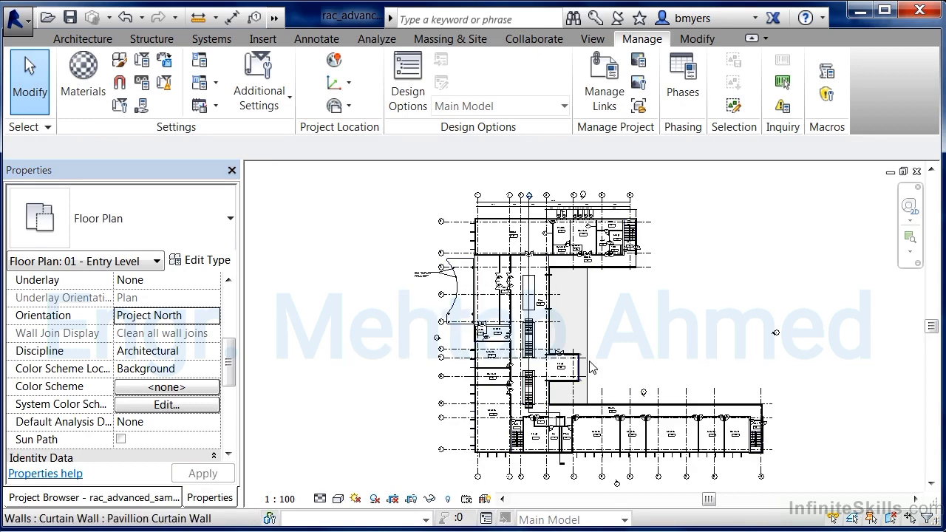
Switch the Entry Level plan's Orientation back to True North.
left_click(211, 318)
left_click(213, 316)
left_click(145, 349)
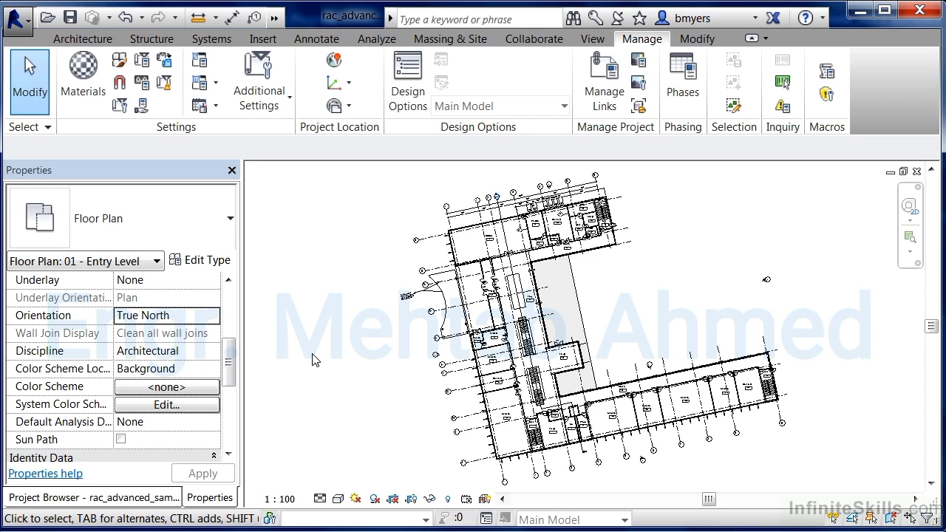
Return the Entry Level plan's Orientation to Project North.
left_click(206, 315)
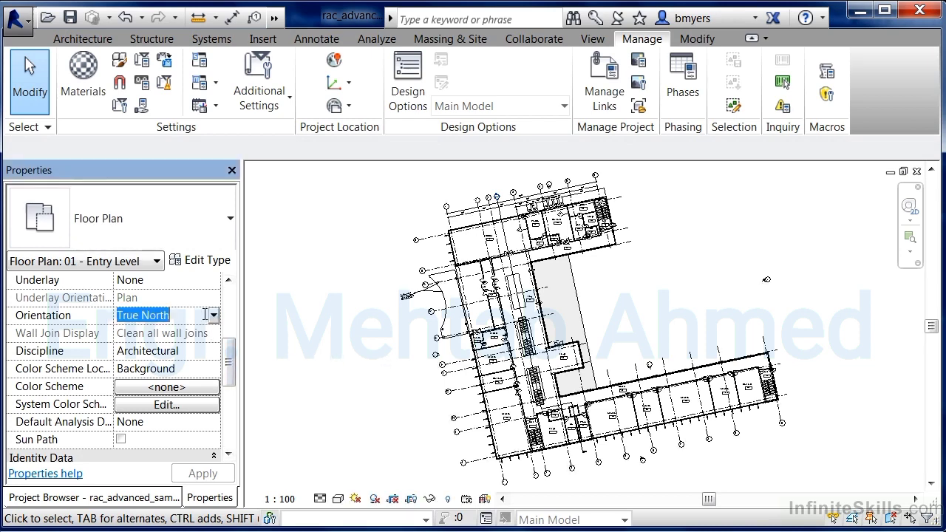
left_click(213, 315)
left_click(178, 343)
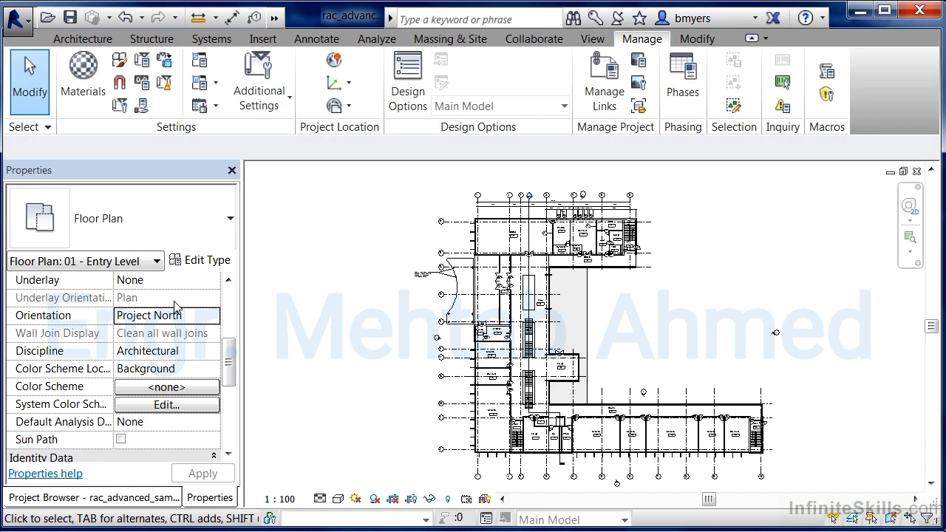
left_click(211, 315)
left_click(214, 316)
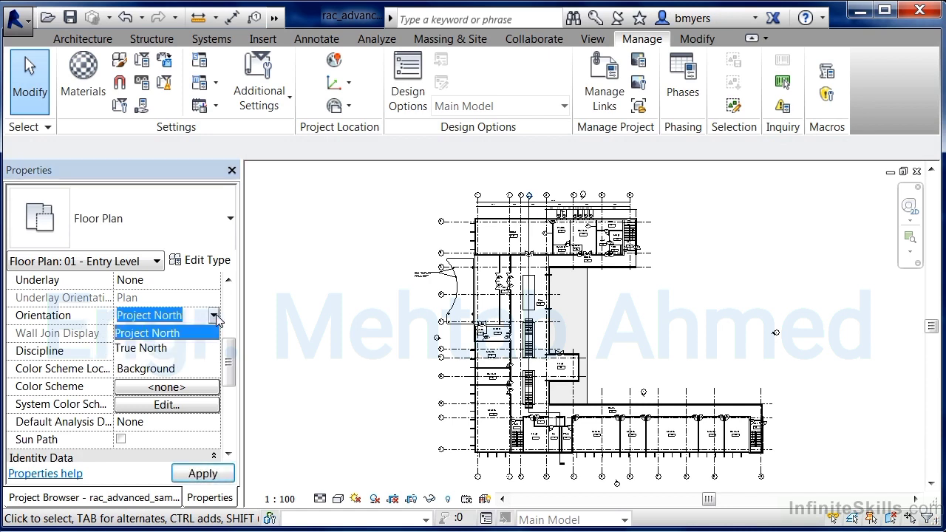
left_click(269, 283)
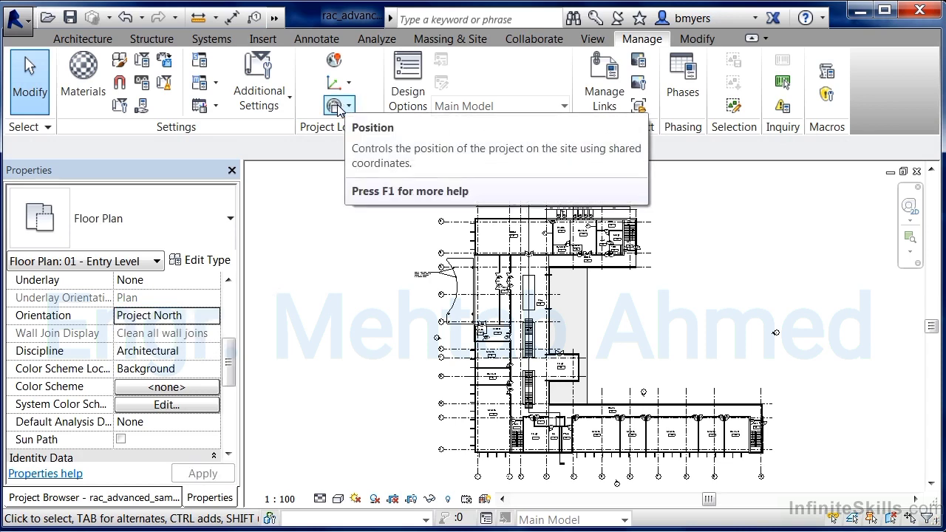
left_click(338, 107)
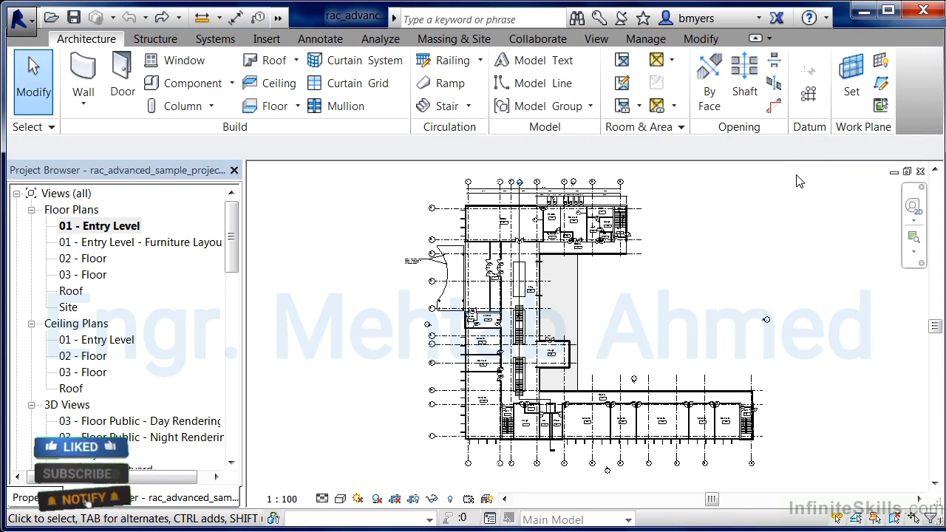
Select everything in the Entry Level plan, filter the selection down to Grids only, and pin the grids.
left_click_drag(796, 176, 414, 474)
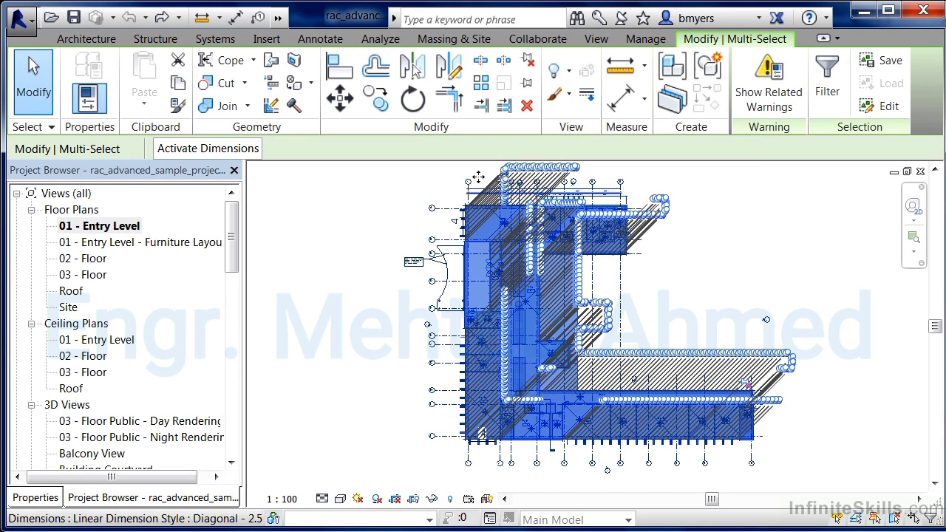
left_click(827, 95)
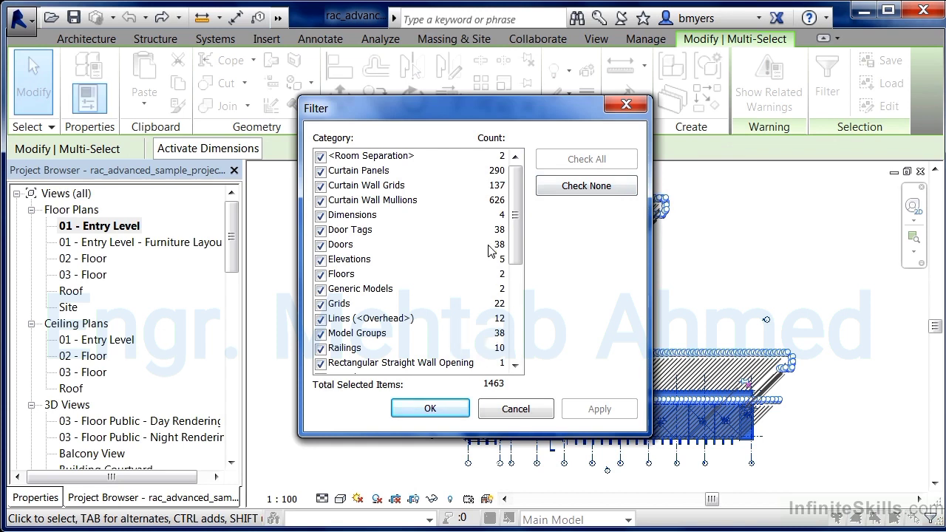
left_click(569, 189)
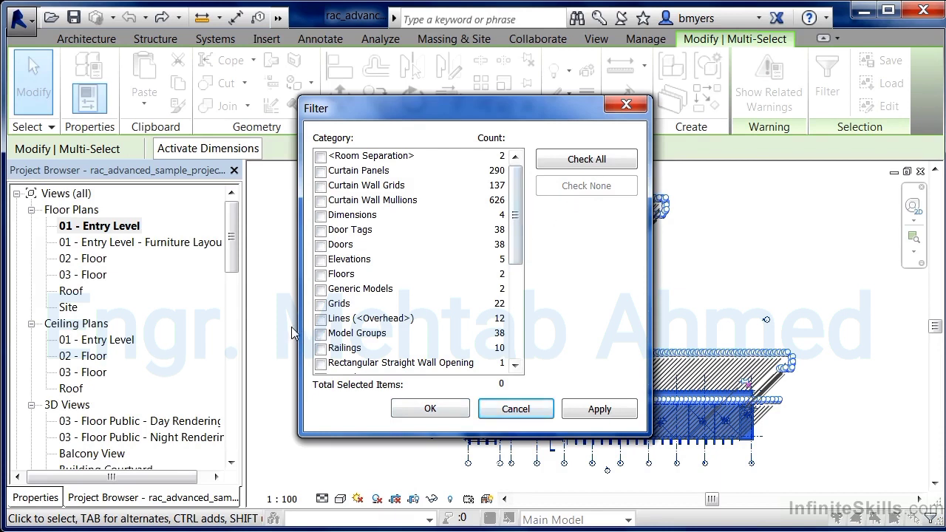
left_click(320, 304)
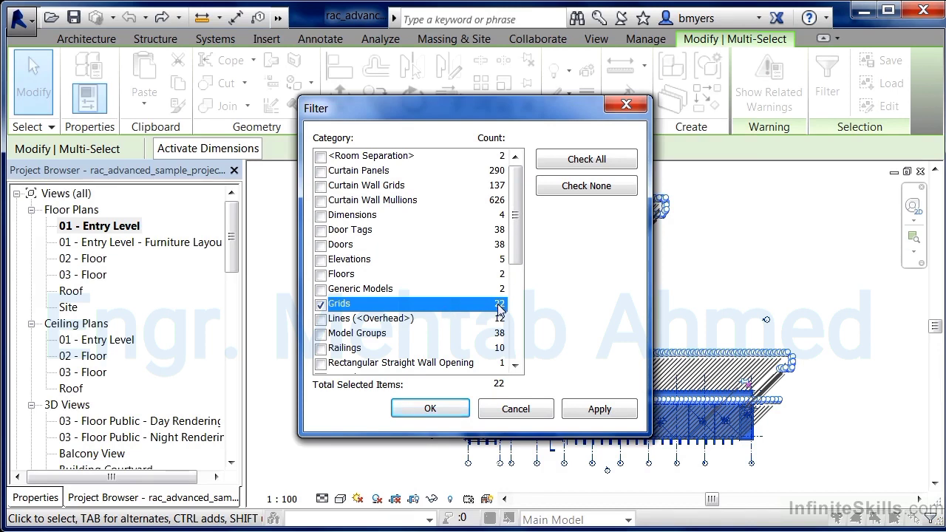
left_click(430, 408)
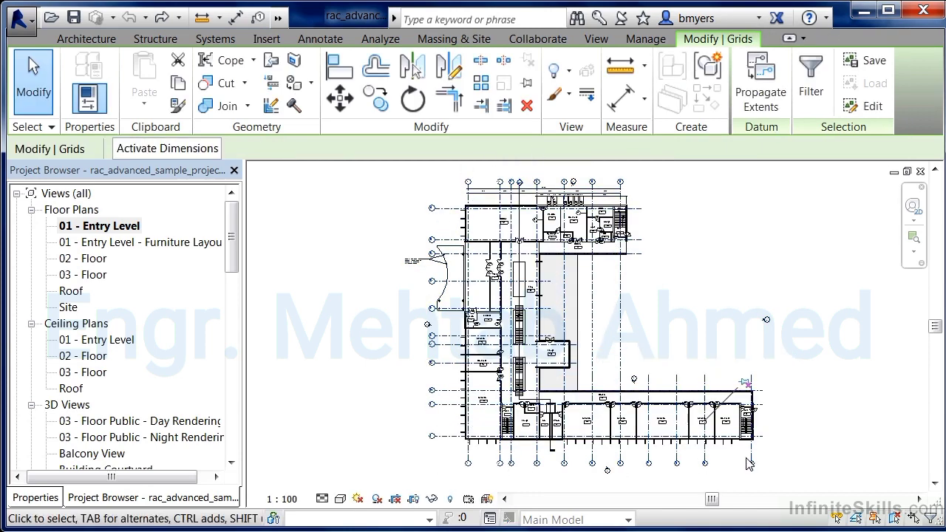
left_click(527, 85)
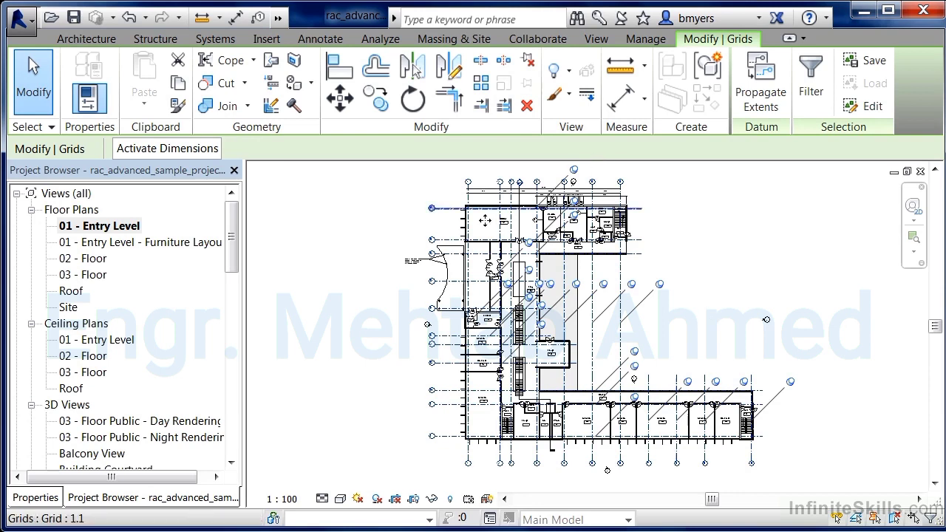
left_click(726, 470)
Select pinned grid line 9 and try to move it.
scroll(725, 470, "up", 5)
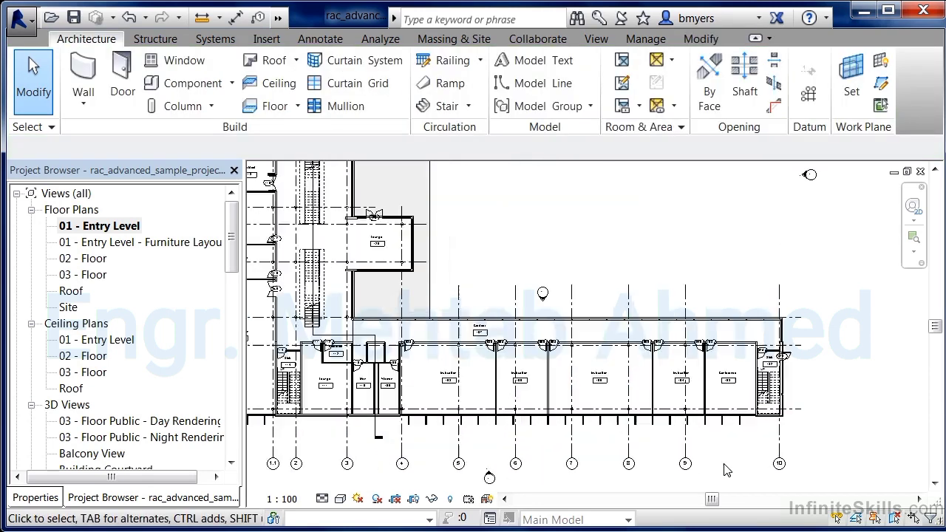
left_click(674, 441)
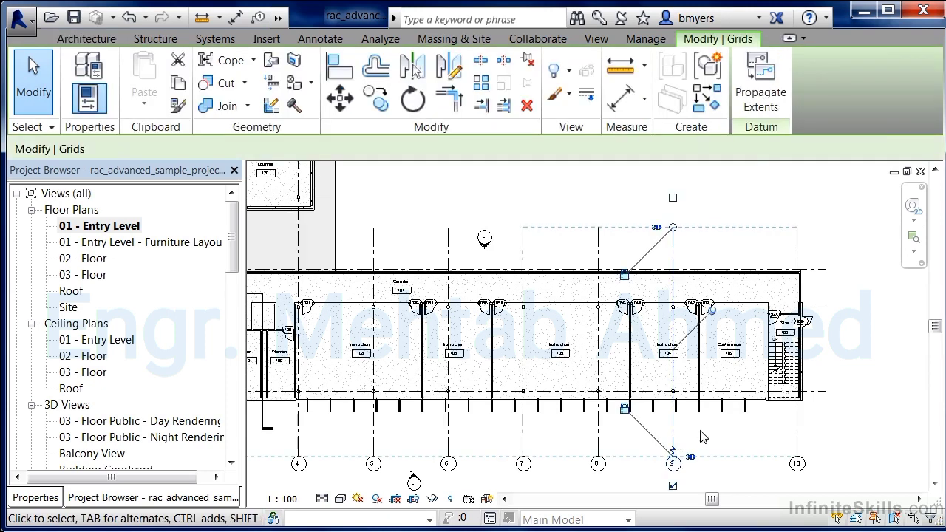
mouse_move(672, 424)
left_mouse_down()
mouse_move(687, 432)
mouse_move(672, 436)
left_mouse_up()
scroll(723, 309, "up", 2)
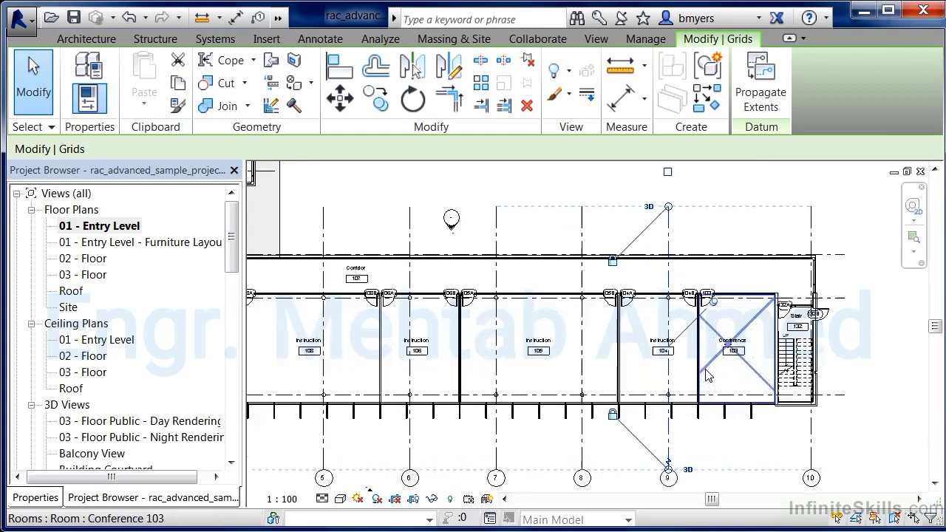
Unpin grid line 9, pin it again and clear the selection.
left_click(715, 293)
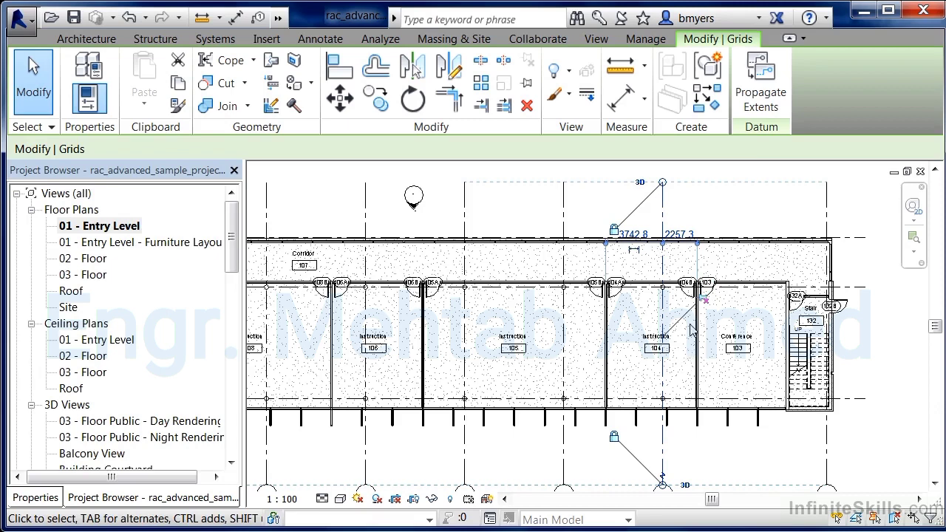
left_click(704, 302)
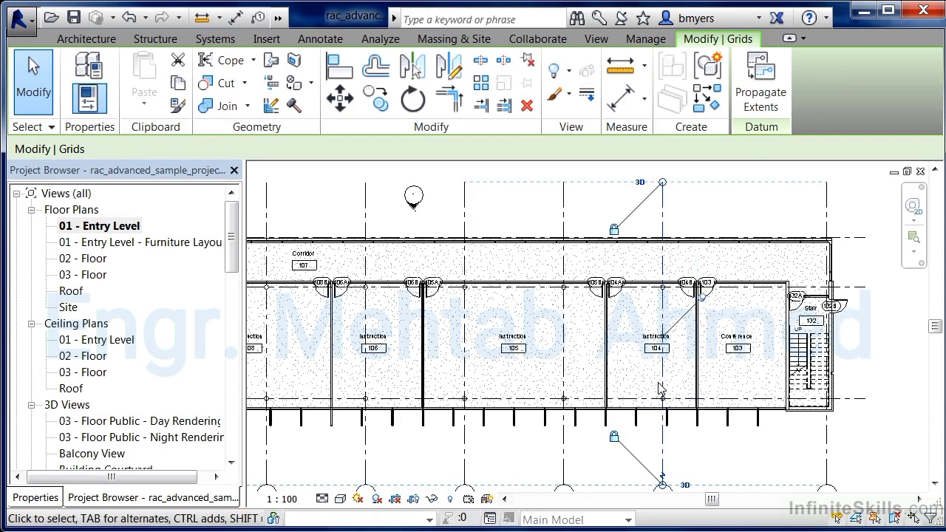
left_click(703, 453)
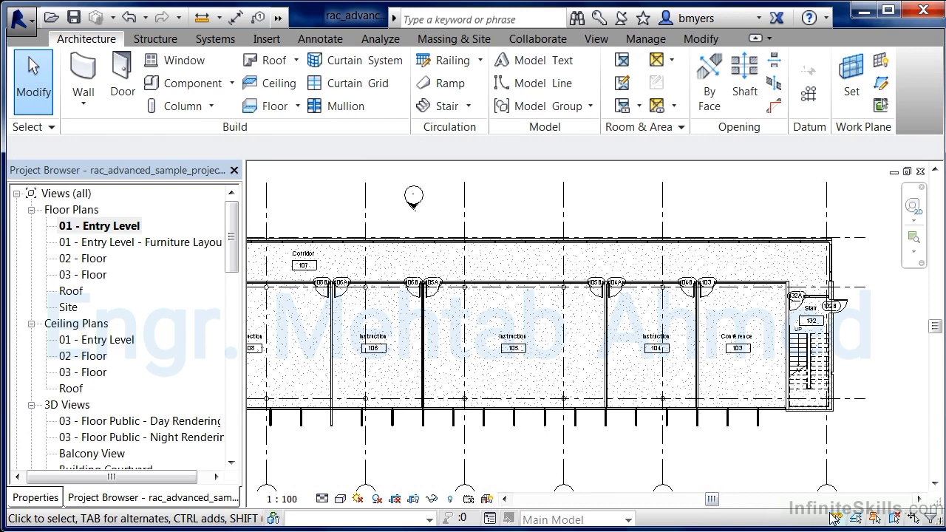
Disable selection of pinned elements and try to select the pinned grid lines below the classrooms.
left_click(876, 521)
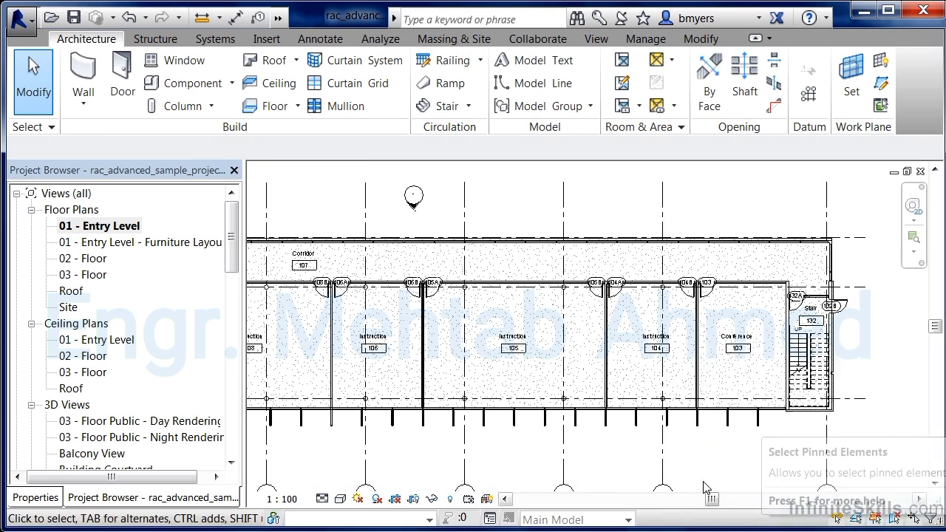
left_click_drag(708, 453, 538, 465)
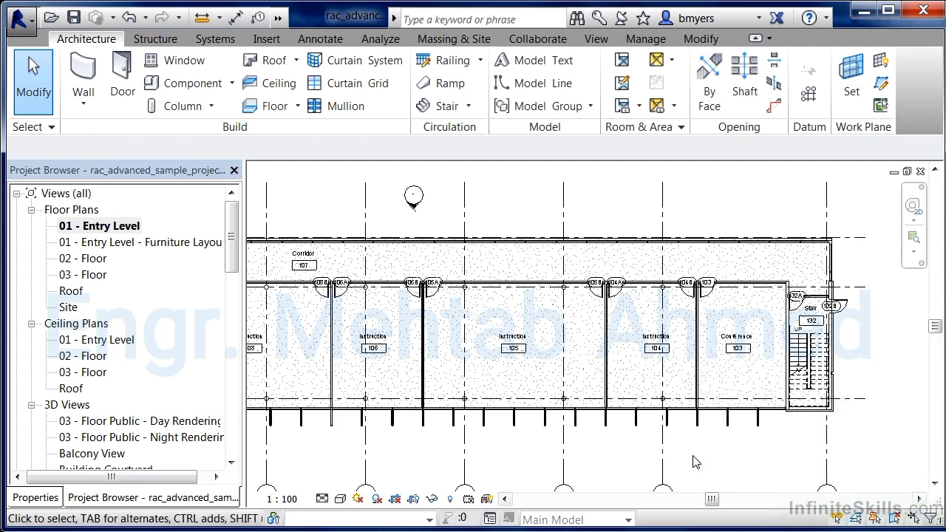
left_click(662, 462)
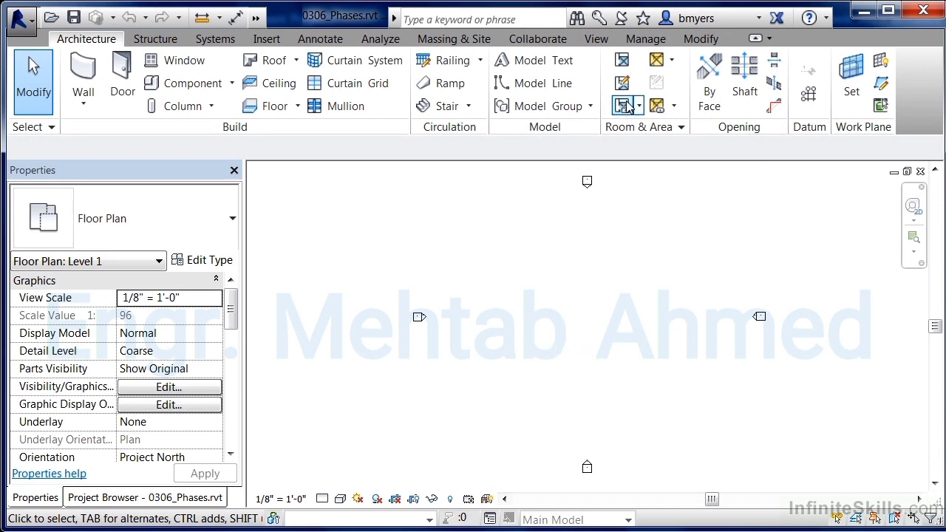
Insert a project phase after Existing and name it Demo.
left_click(650, 39)
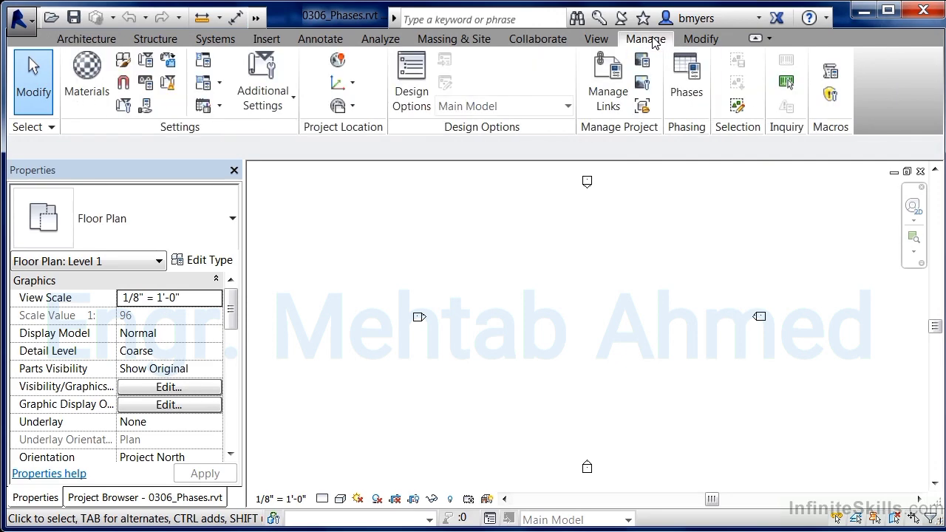
left_click(682, 91)
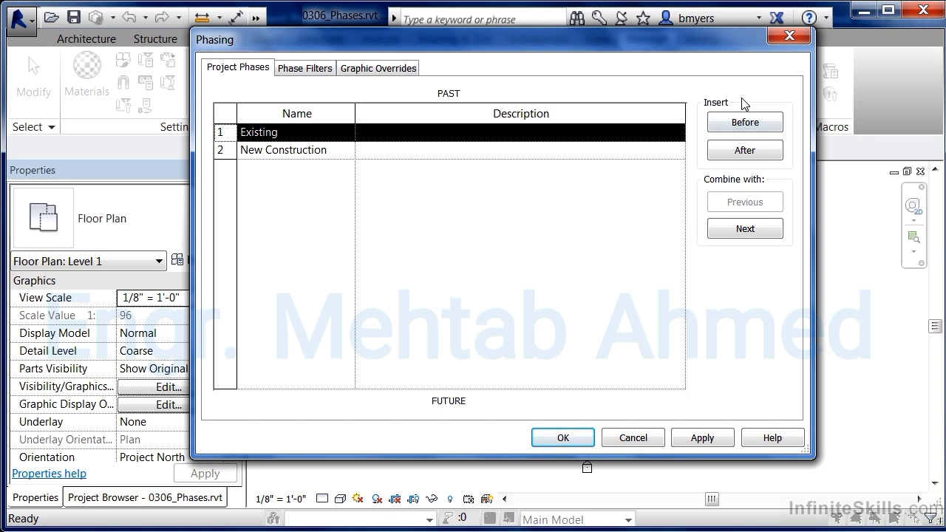
left_click(730, 152)
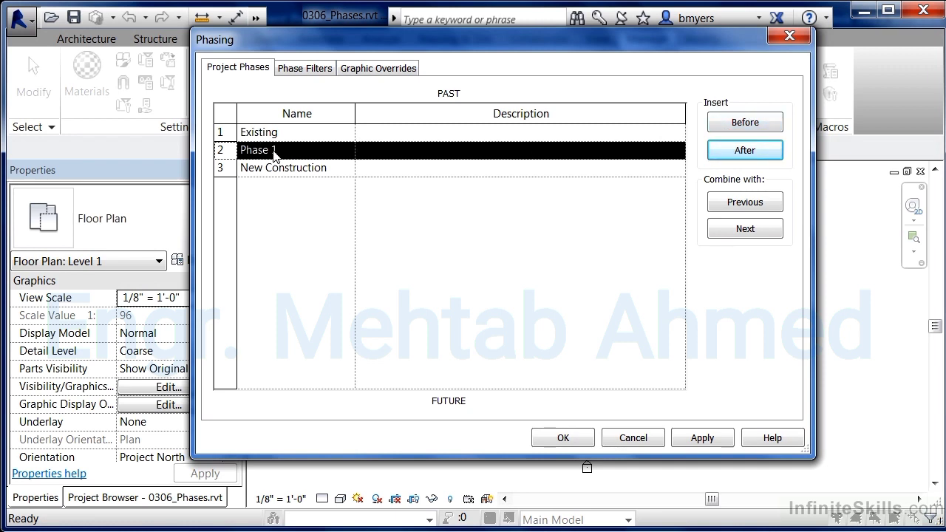
left_click(295, 152)
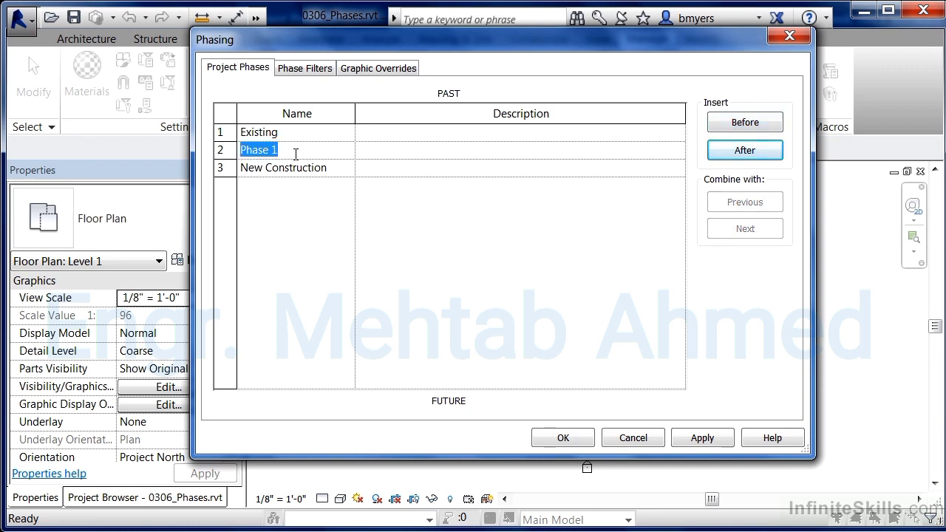
type("Demo")
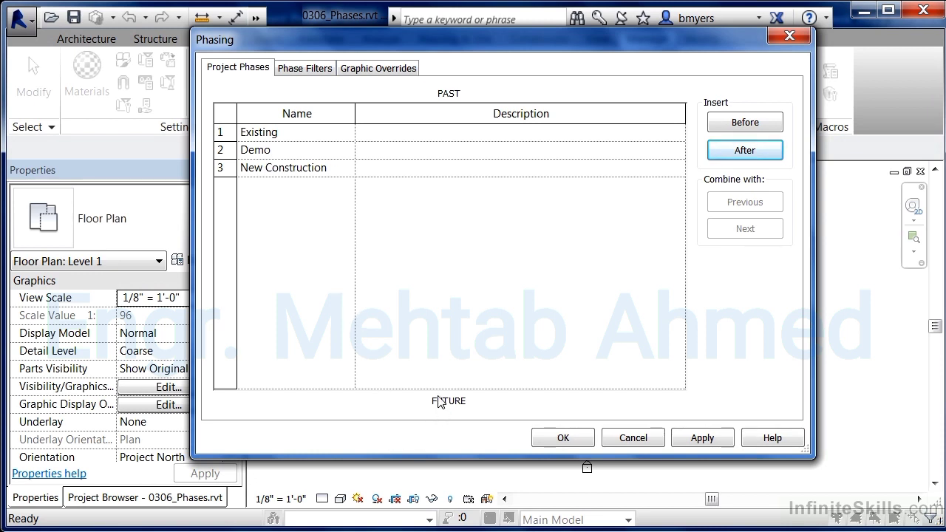
left_click(575, 444)
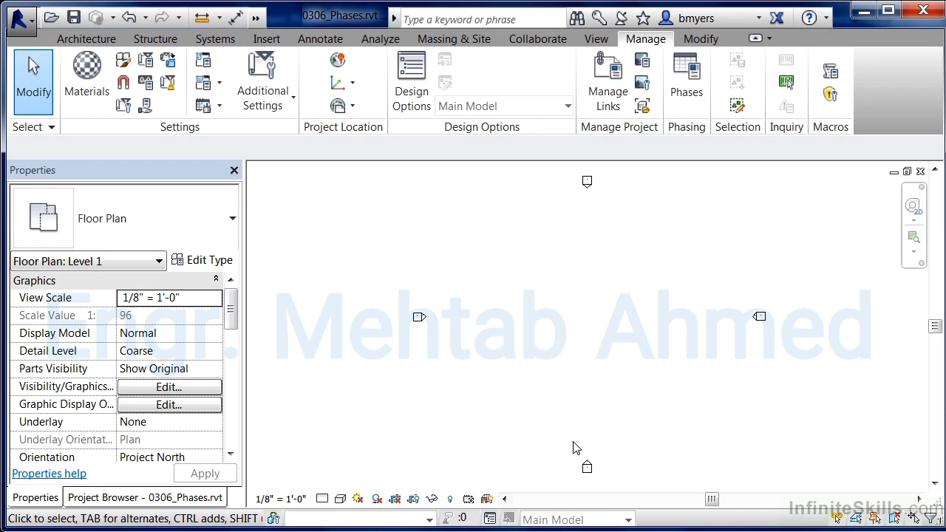
Make two plain duplicates of the Level 1 floor plan view.
left_click(165, 500)
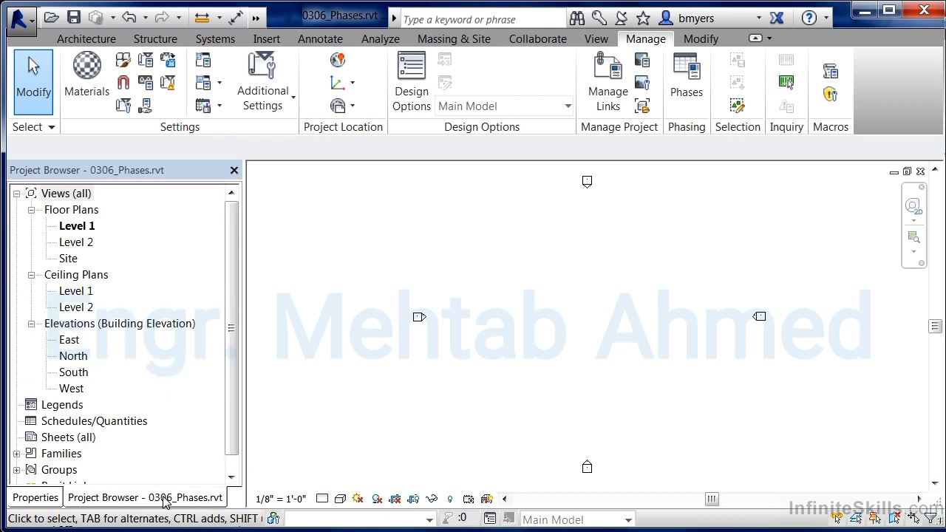
right_click(82, 231)
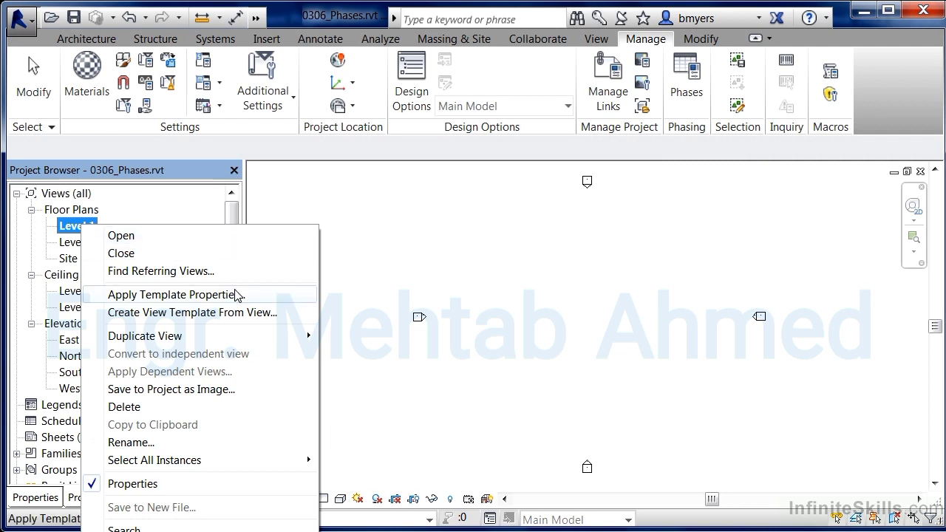
mouse_move(265, 337)
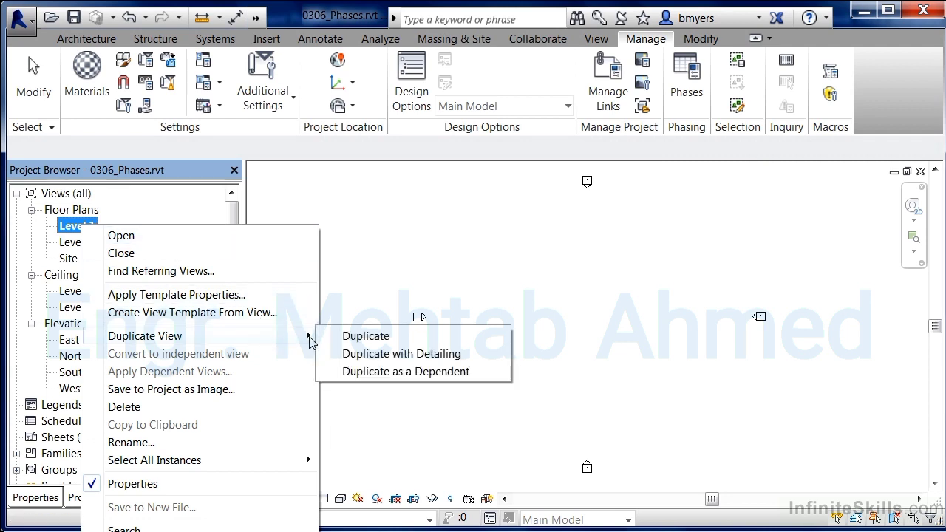
left_click(362, 339)
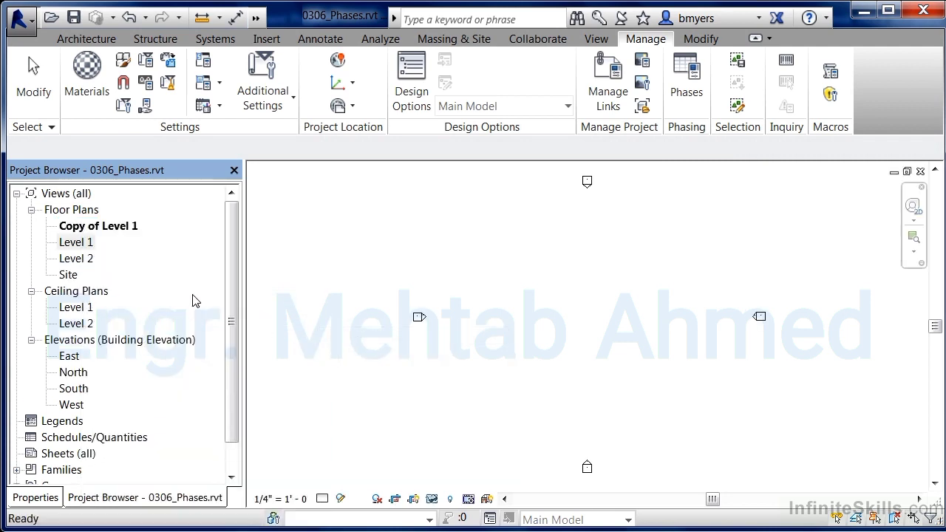
right_click(82, 249)
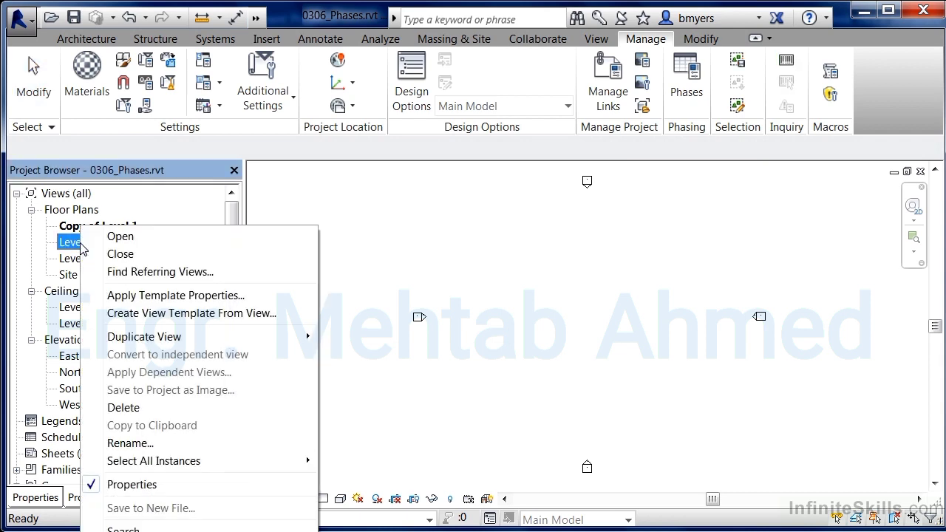
mouse_move(308, 334)
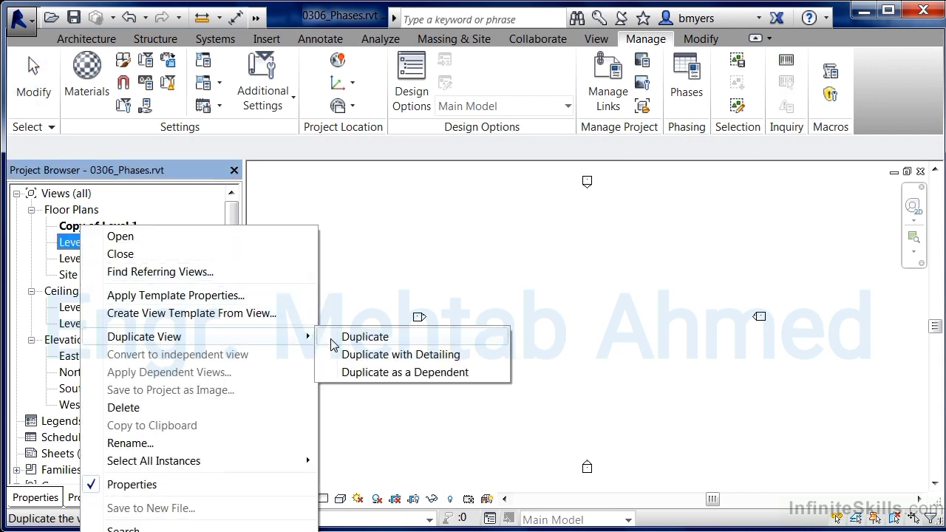
left_click(336, 341)
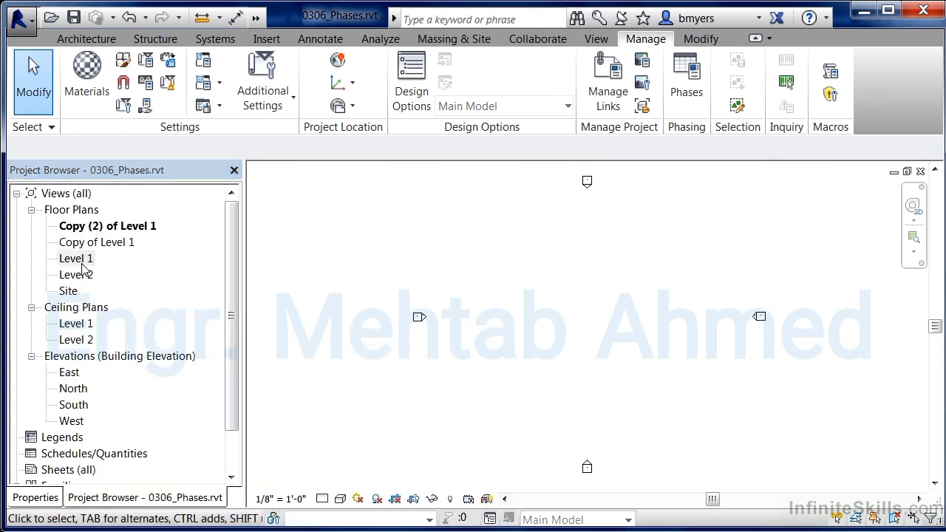
Rename the floor plan view Copy (2) of Level 1 as Level 1 Existing.
right_click(107, 231)
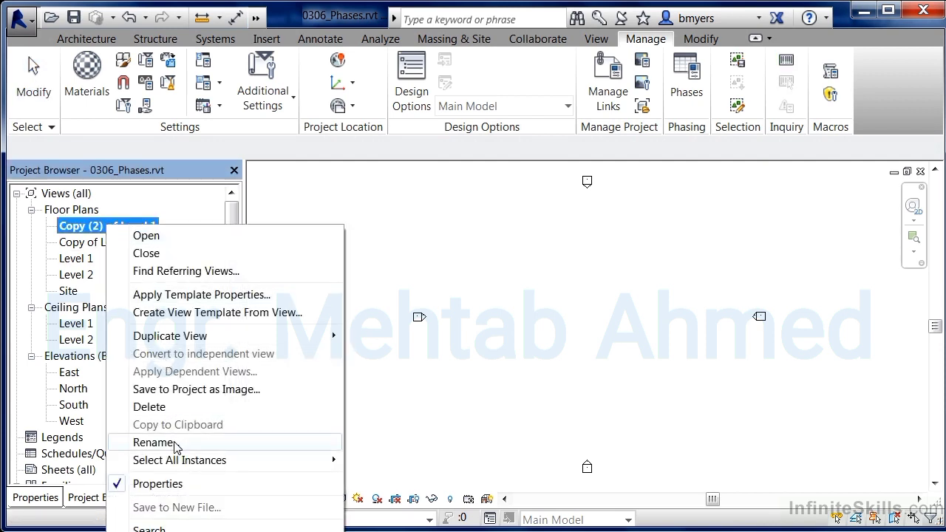
left_click(176, 442)
type("L")
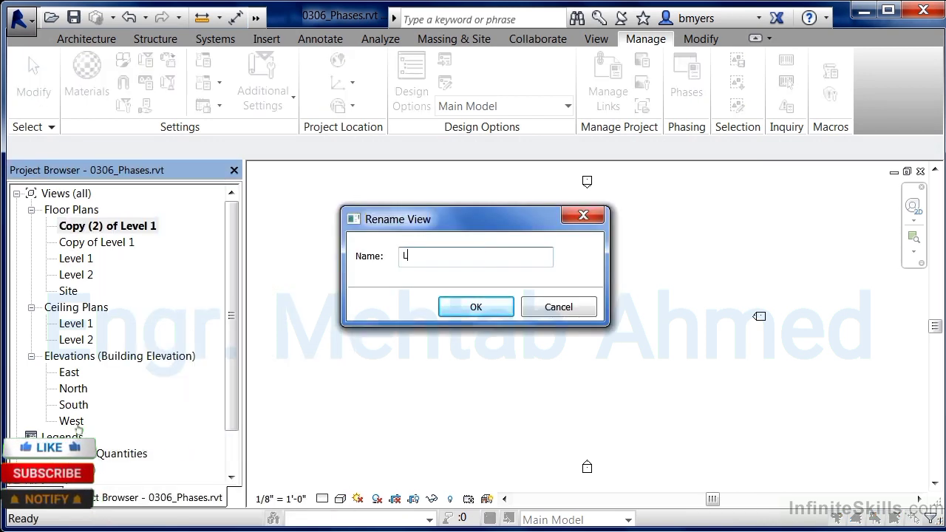
type("evel ")
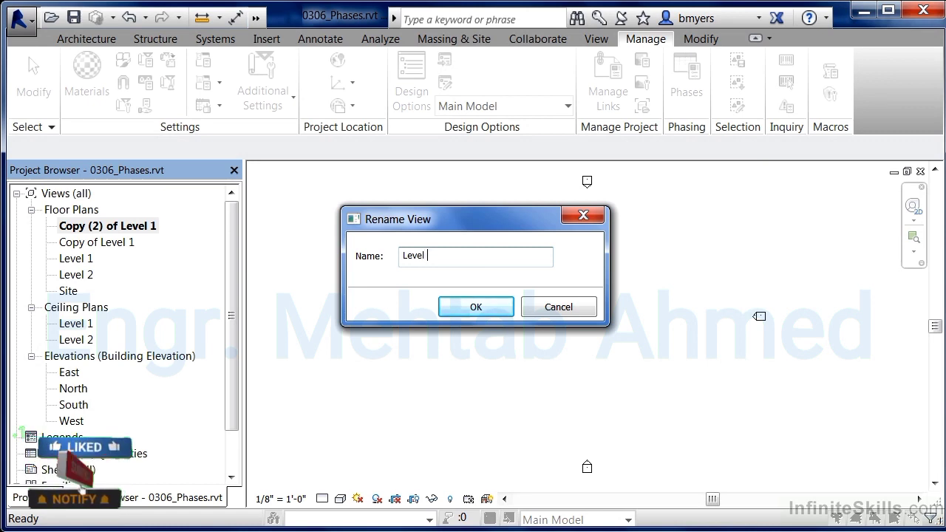
type("1 Existing")
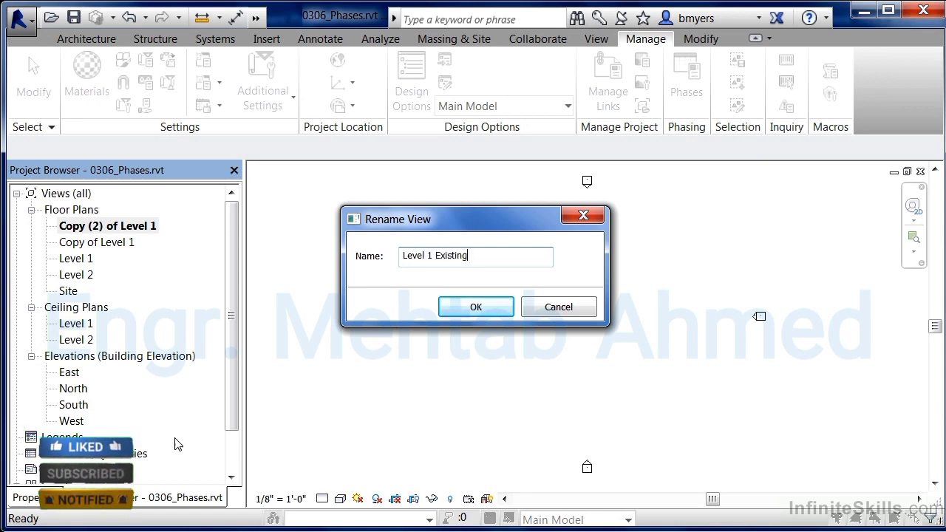
left_click(475, 303)
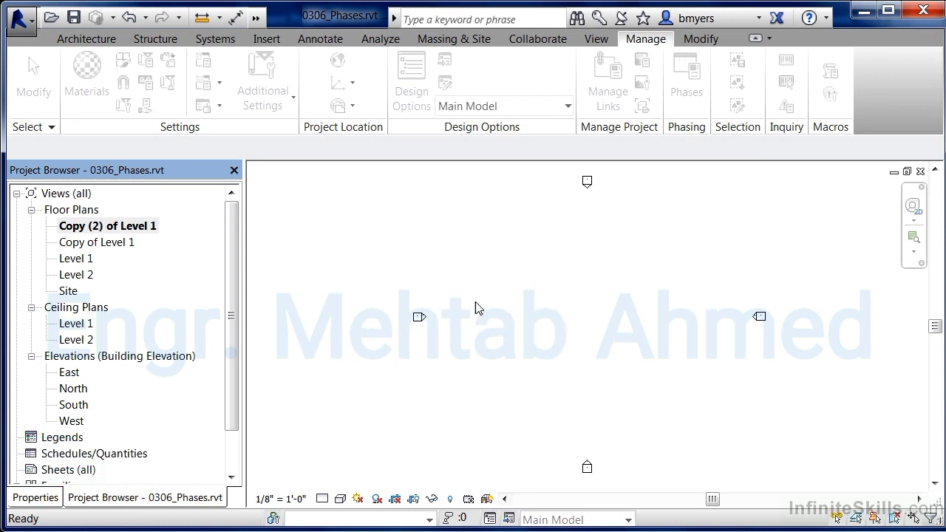
Rename the floor plan view Copy of Level 1 as Level 1 Demo.
right_click(84, 232)
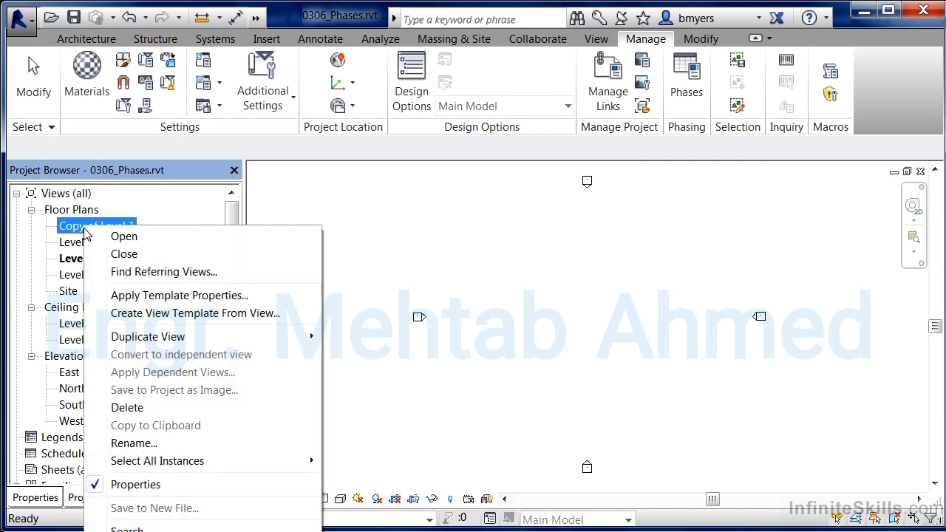
left_click(179, 444)
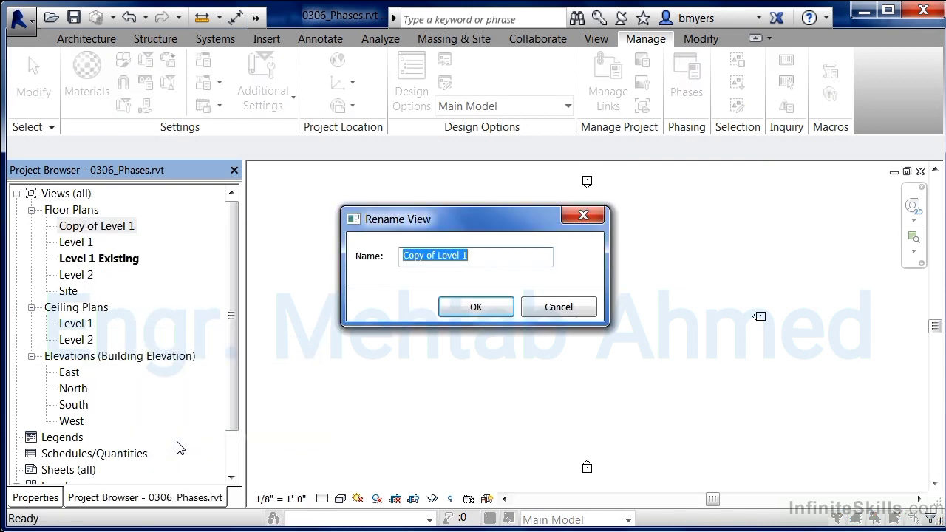
type("Level 1 Demo")
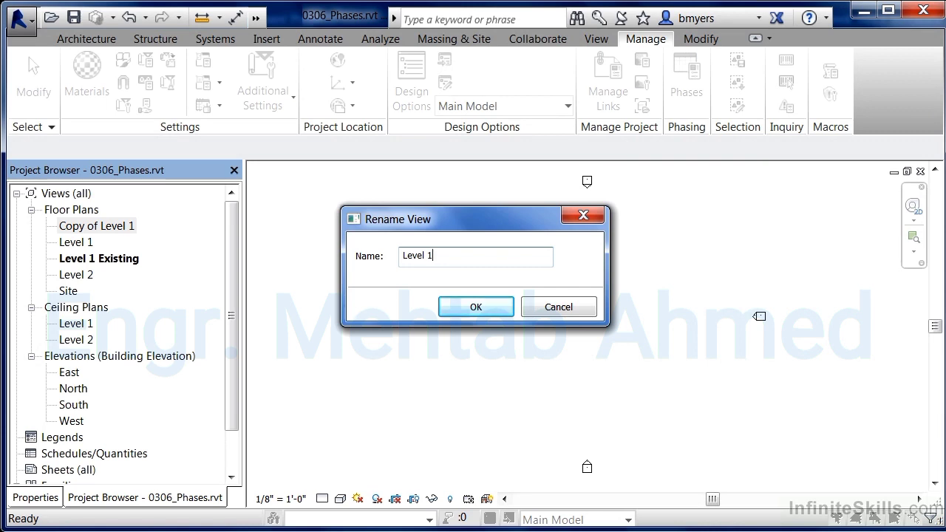
left_click(476, 307)
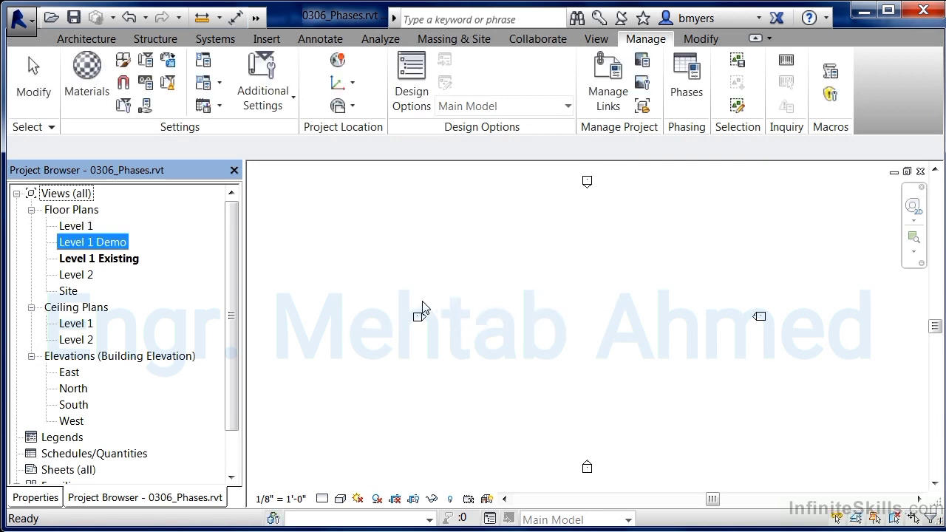
Rename the Level 1 floor plan view as Level 1 New without renaming the corresponding level and views.
left_click(77, 227)
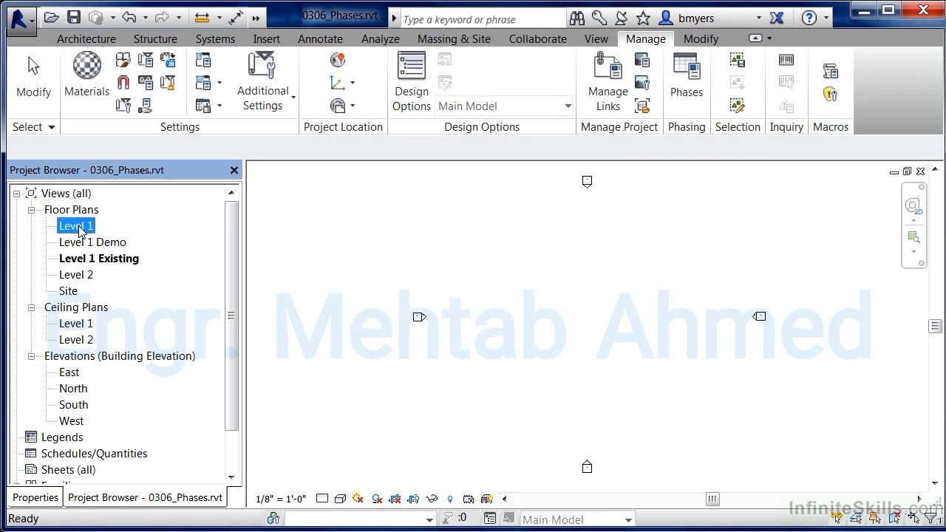
right_click(78, 227)
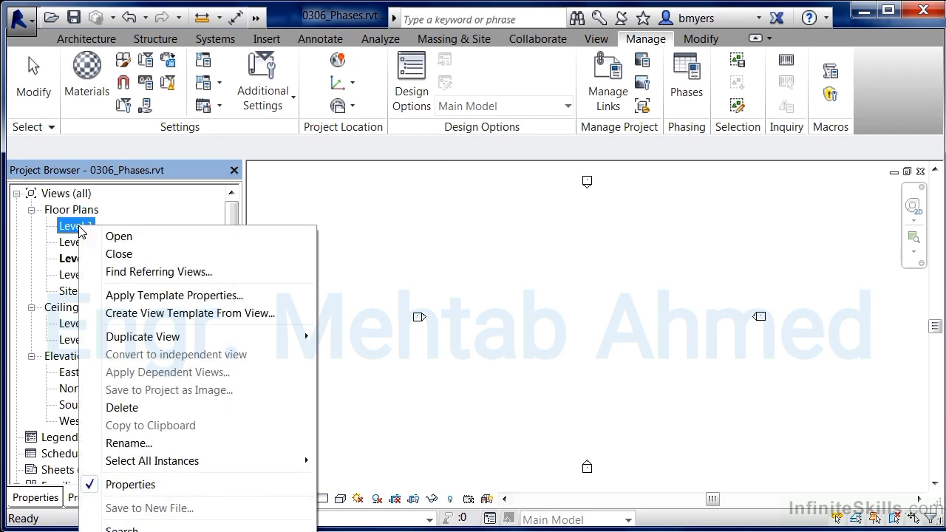
left_click(140, 443)
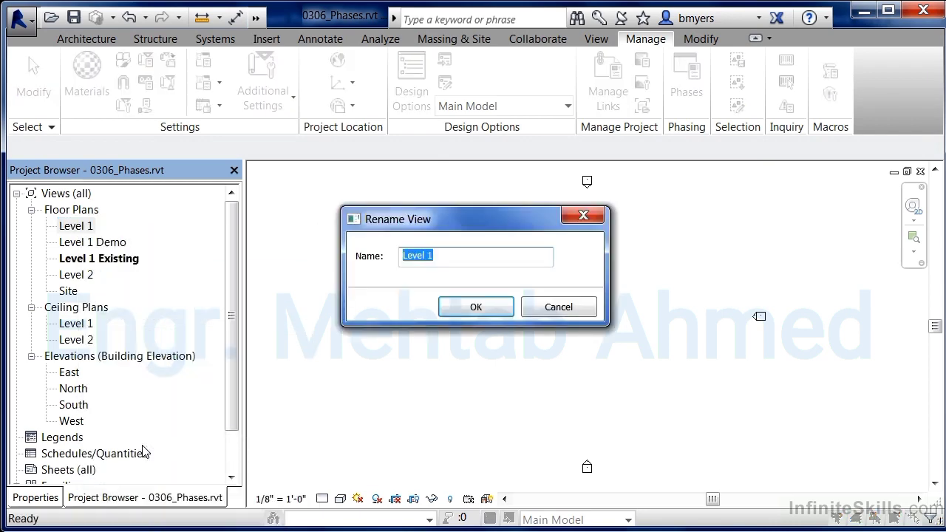
key("End")
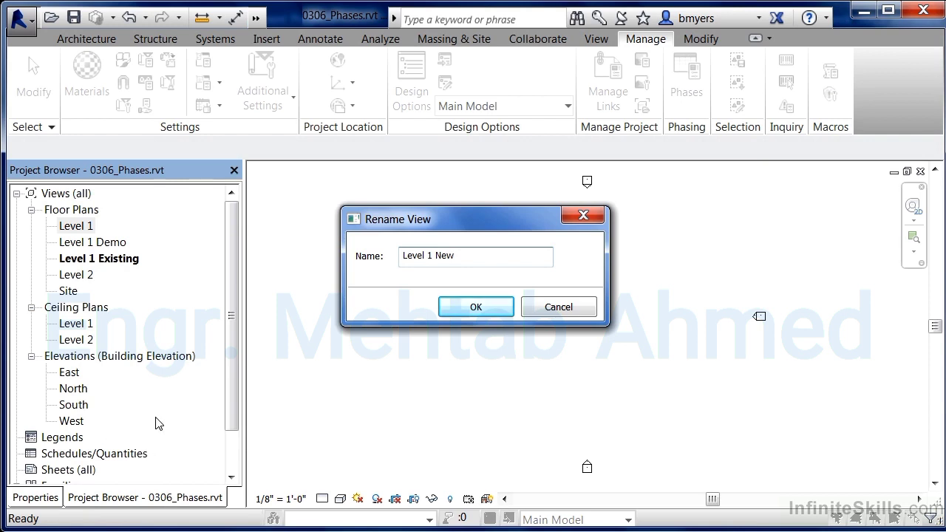
left_click(470, 314)
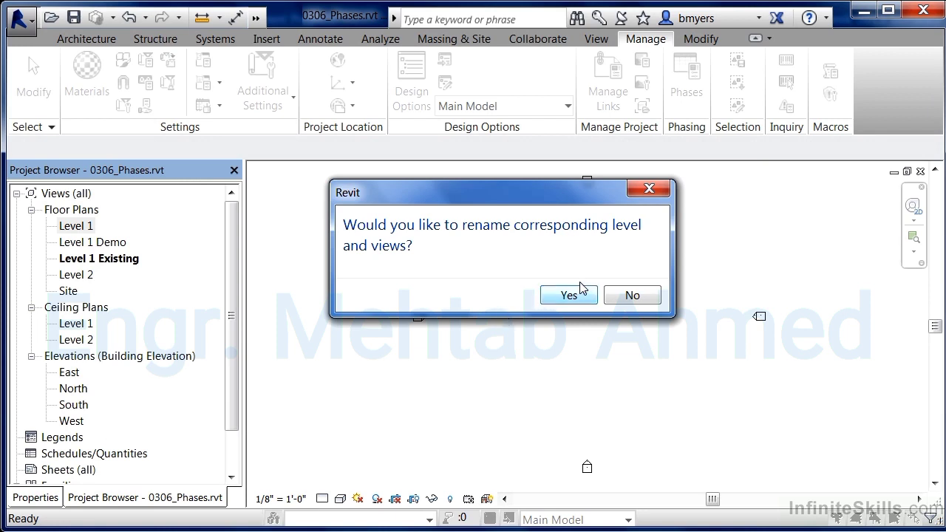
left_click(633, 295)
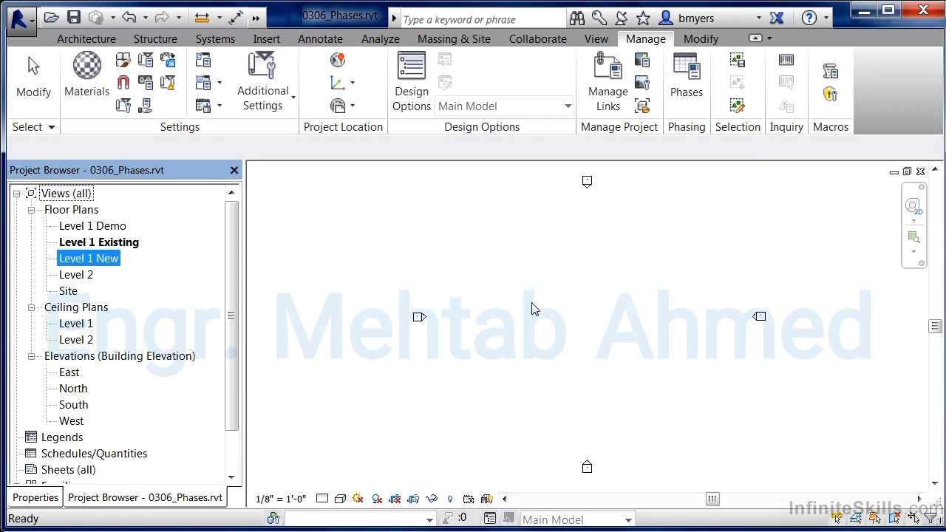
Open the Level 1 Existing floor plan and set the view's phase to Existing.
double_click(110, 244)
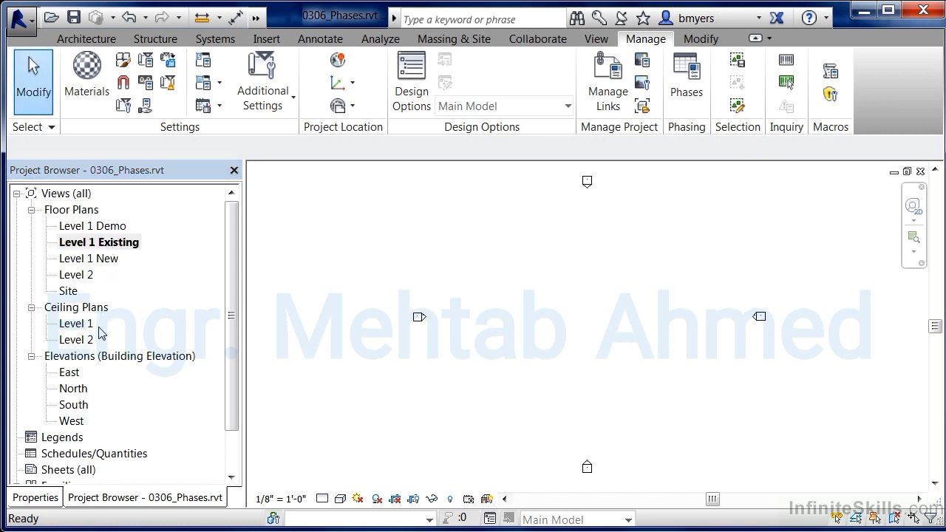
left_click(35, 499)
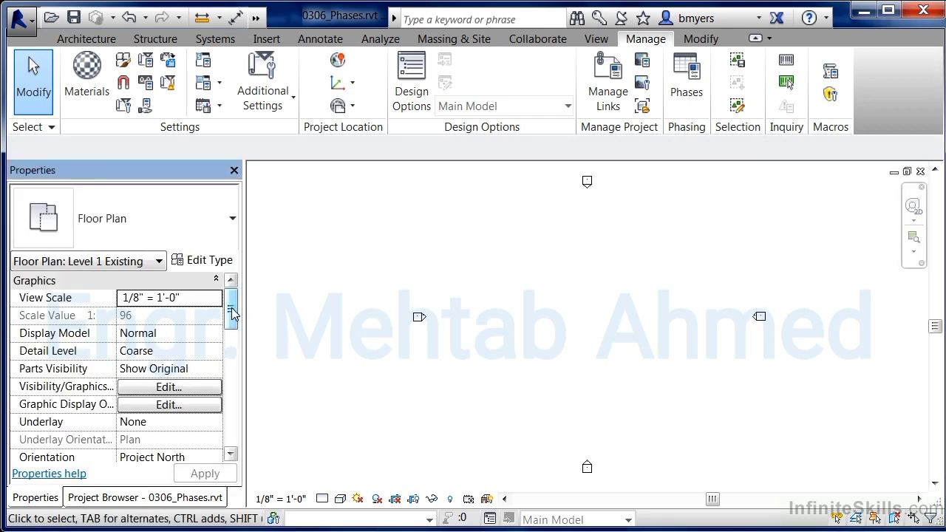
left_click_drag(232, 312, 233, 425)
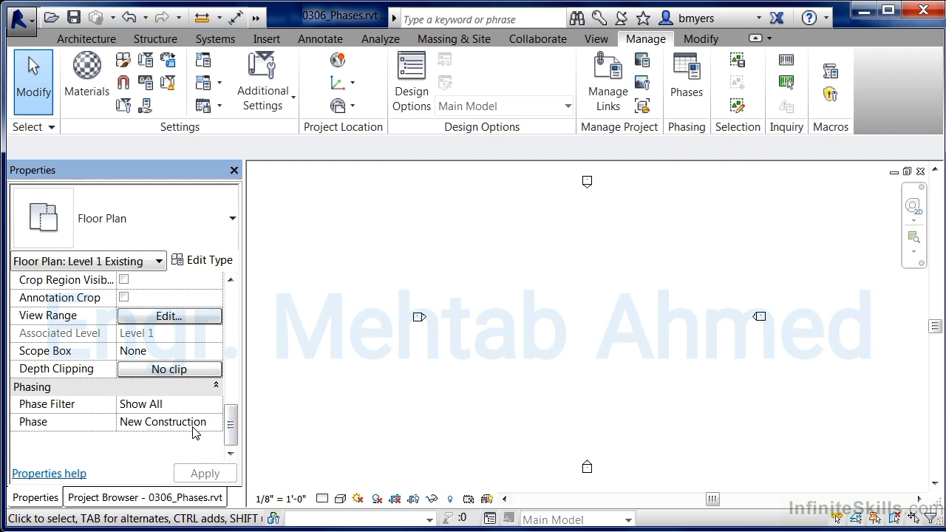
left_click(218, 427)
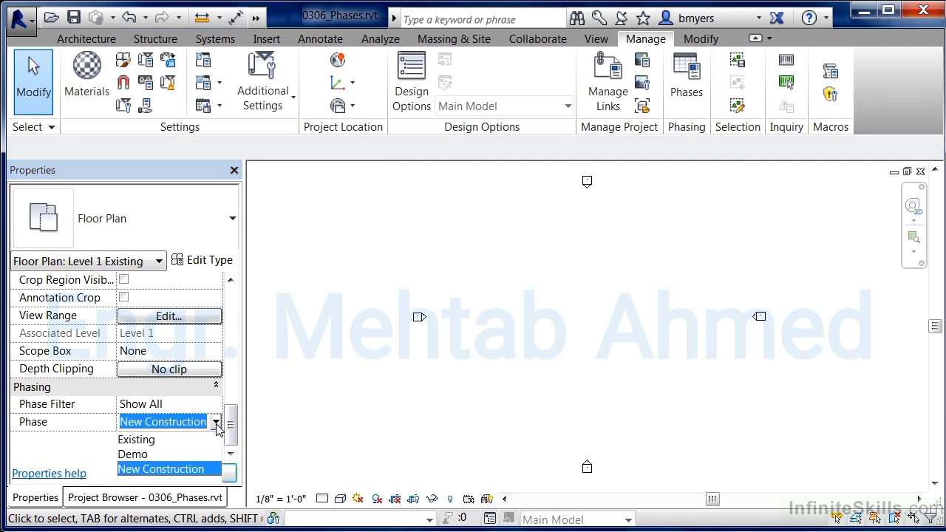
left_click(137, 440)
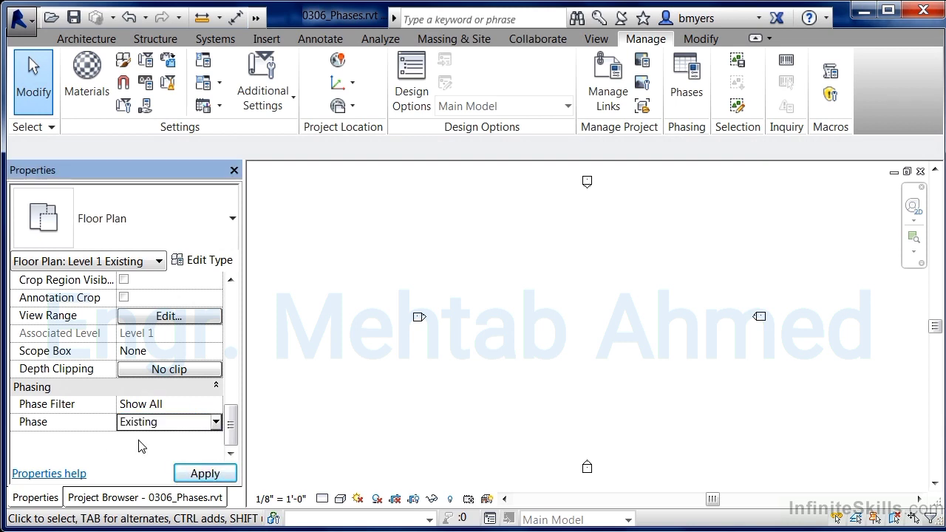
left_click(201, 473)
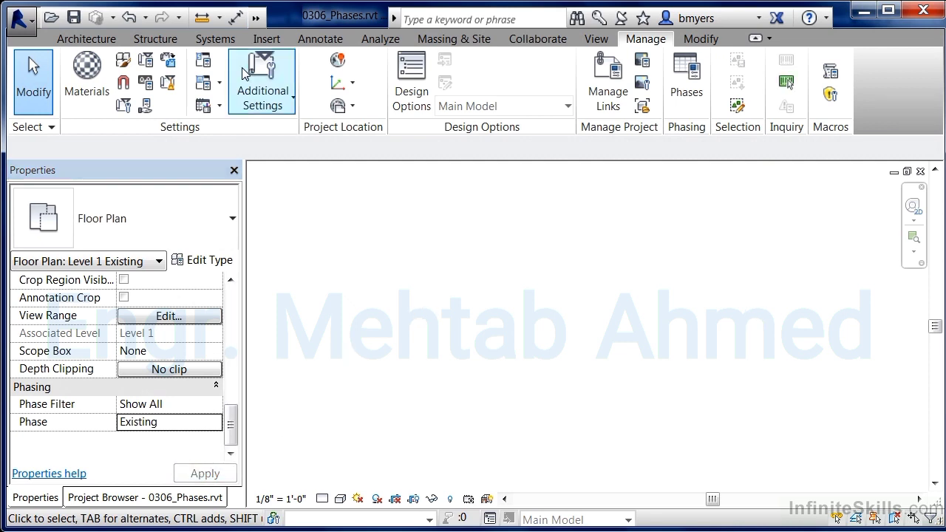
Draw a closed rectangle of Generic - 8" walls about 100' wide and 96' high in the Level 1 Existing plan.
left_click(87, 39)
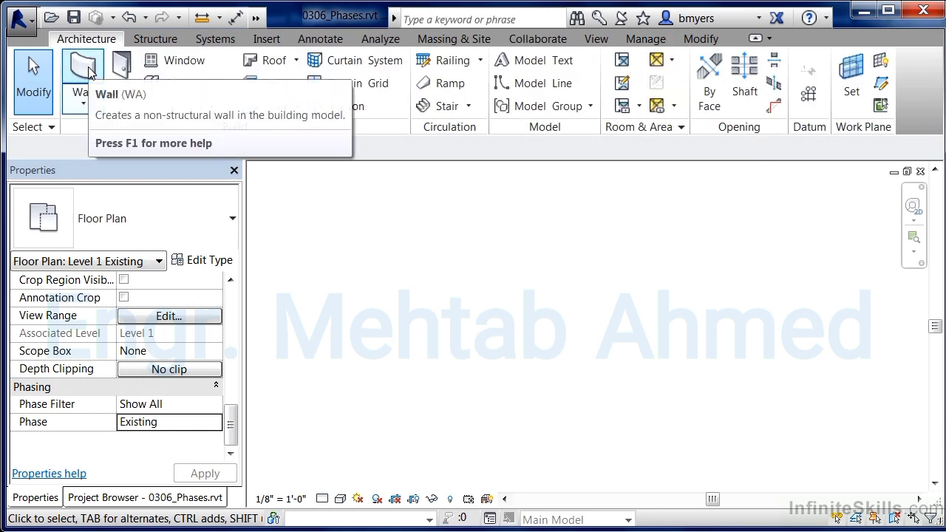
left_click(90, 71)
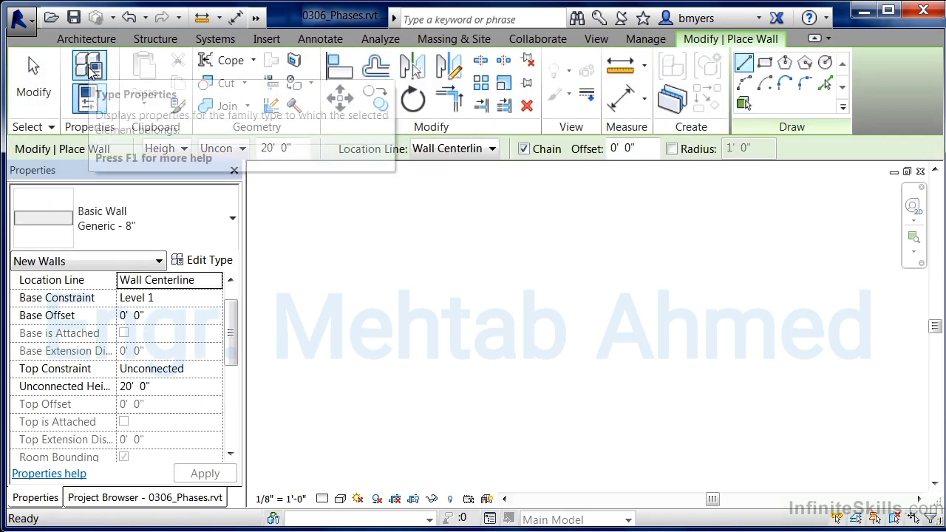
left_click(411, 248)
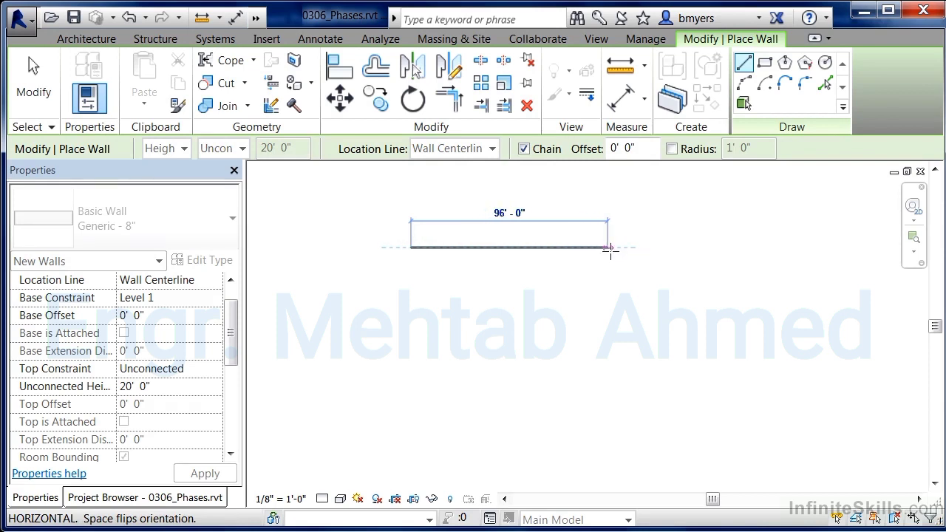
left_click(615, 248)
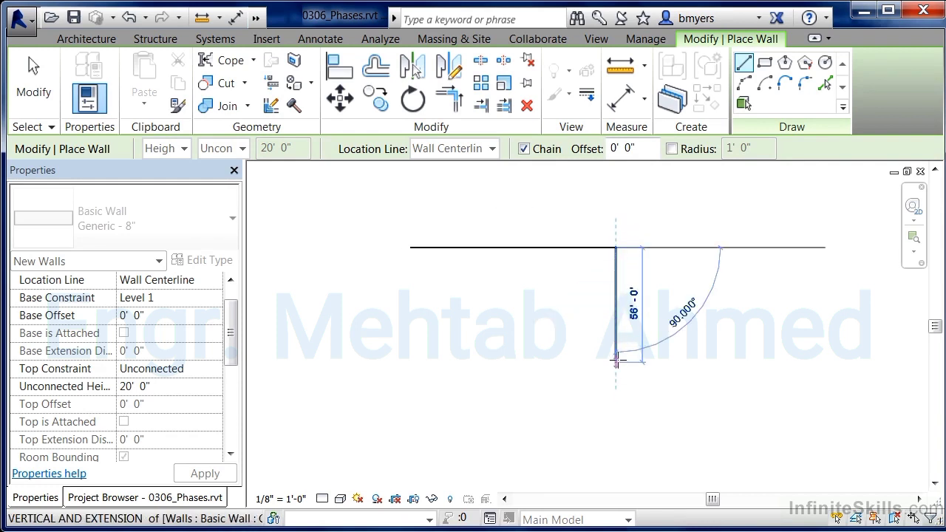
left_click(616, 443)
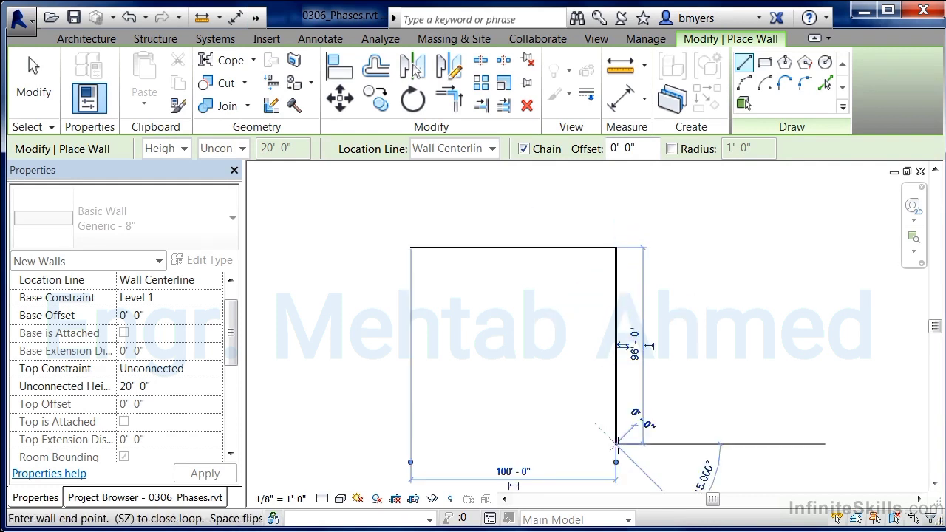
left_click(411, 443)
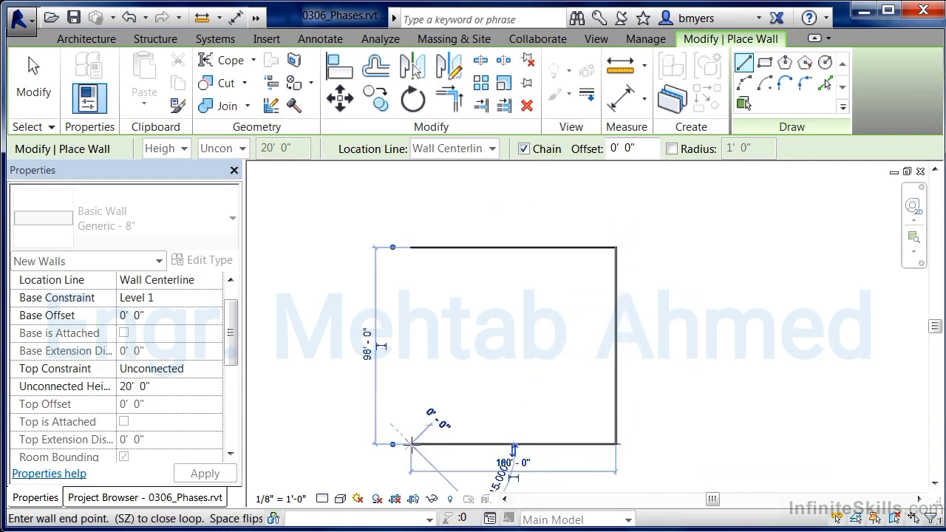
left_click(411, 248)
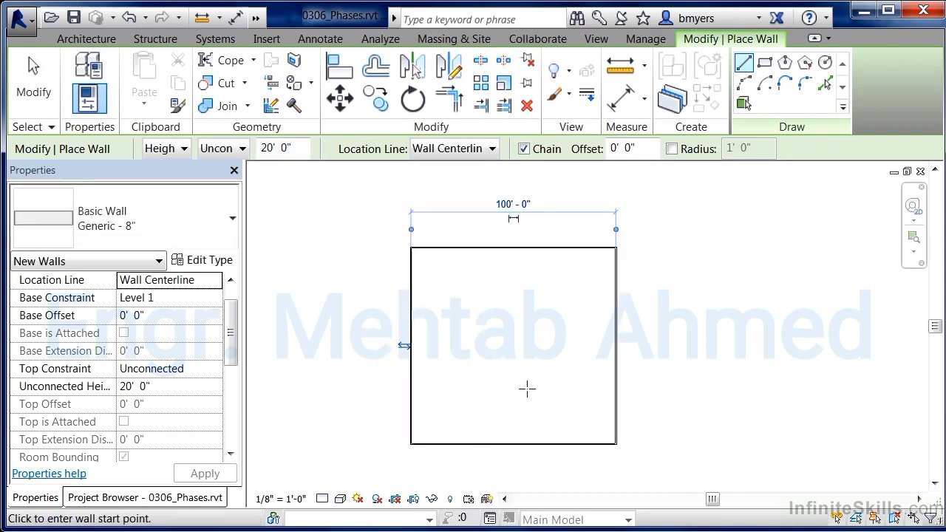
Draw a stepped run of three interior walls from upper to lower exterior wall, starting about 32' from the left wall and jogging about 40' right.
left_click(479, 249)
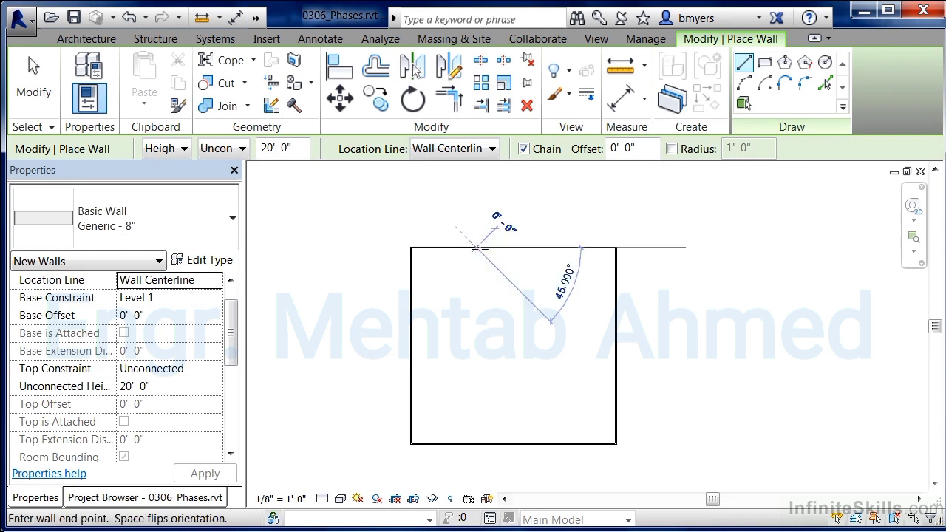
left_click(475, 320)
left_click(558, 321)
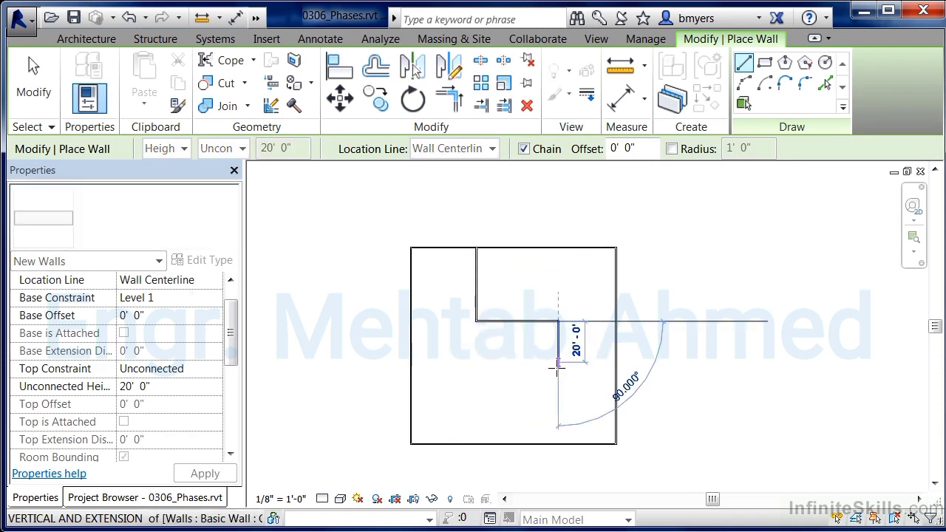
left_click(559, 444)
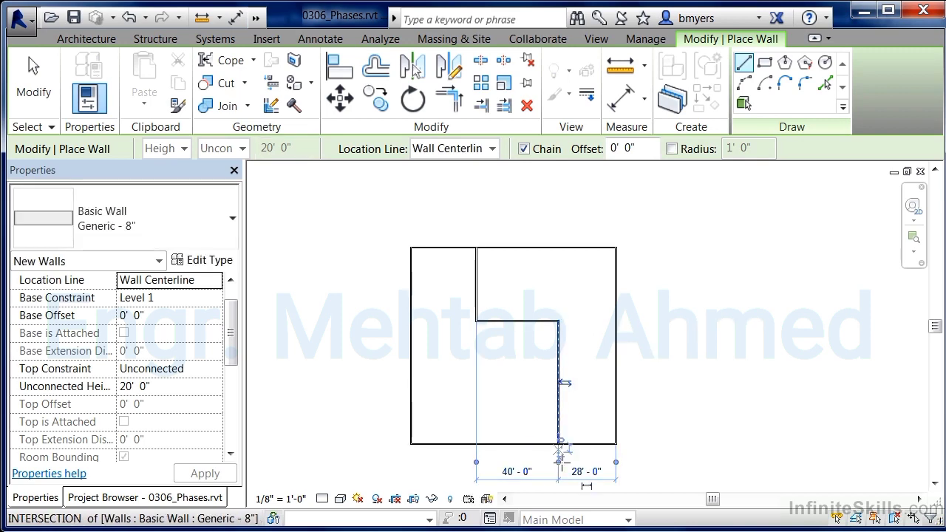
key("Escape")
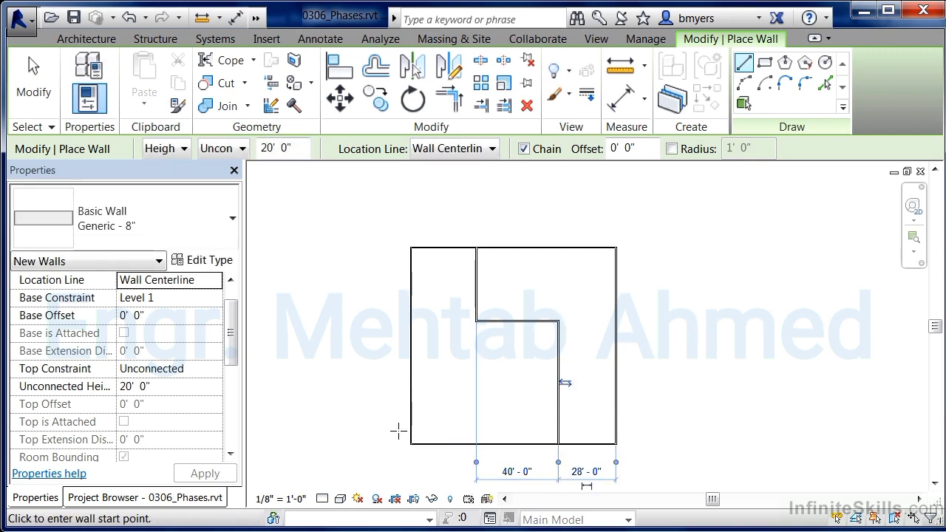
key("Escape")
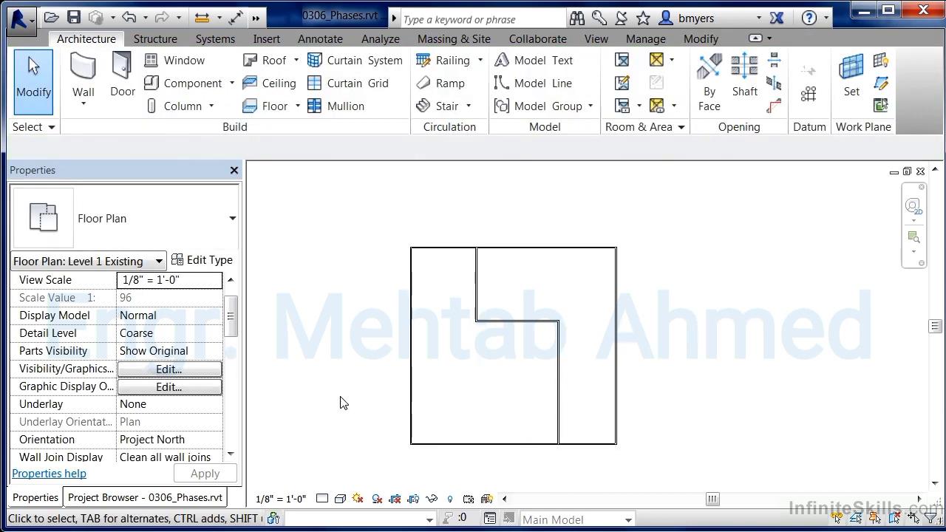
Check the phase of the Level 1 Existing view and the created and demolished phases of the left exterior wall.
left_click_drag(232, 315, 232, 424)
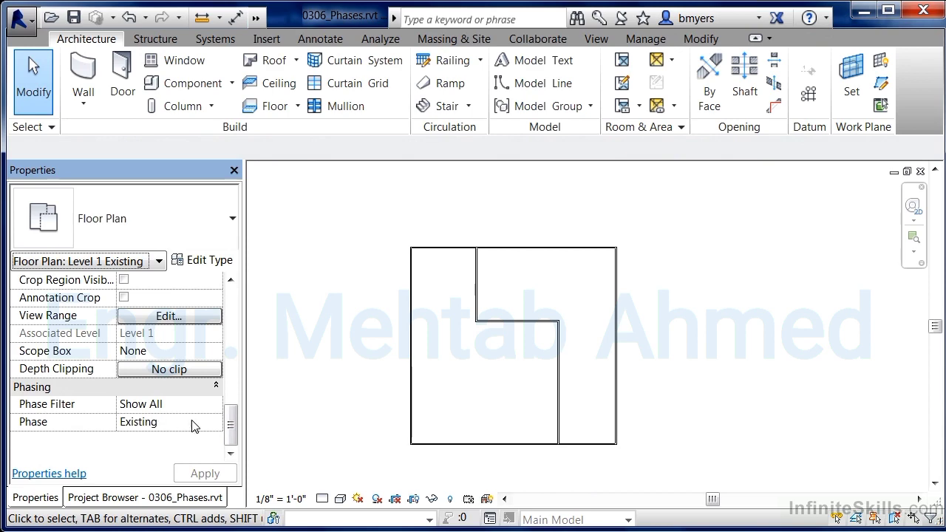
left_click(329, 402)
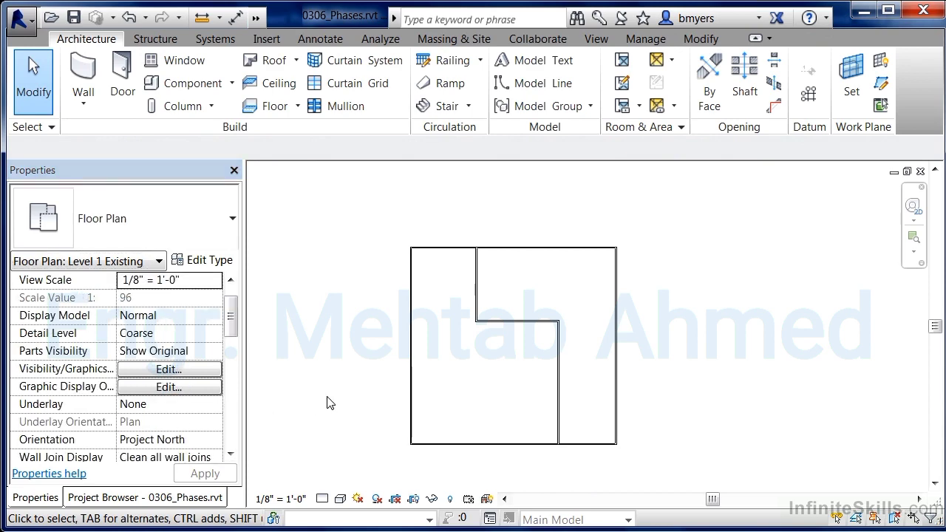
left_click(412, 381)
scroll(222, 399, "down", 5)
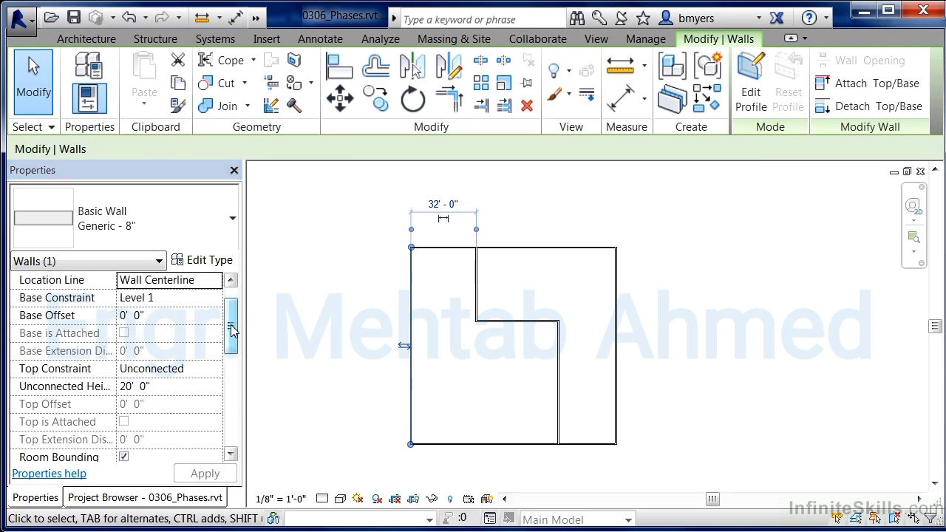
left_click_drag(231, 349, 232, 419)
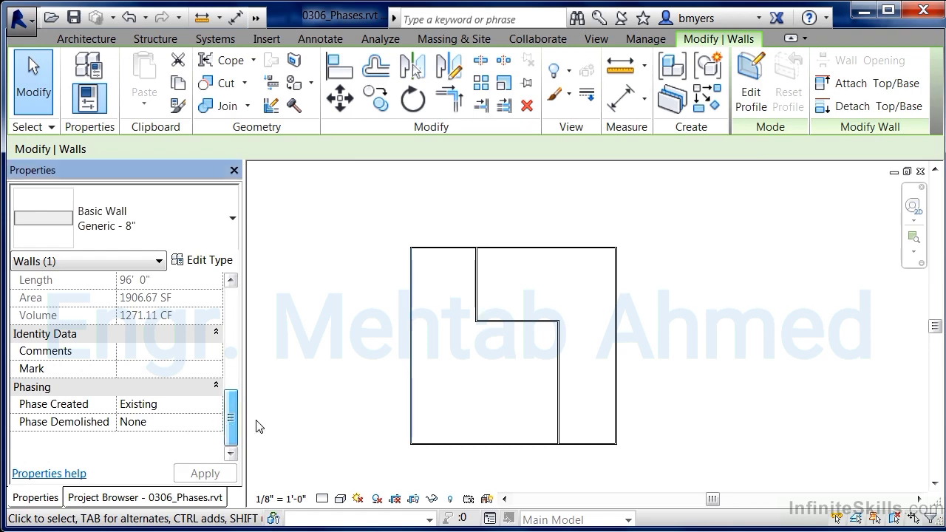
left_click(333, 395)
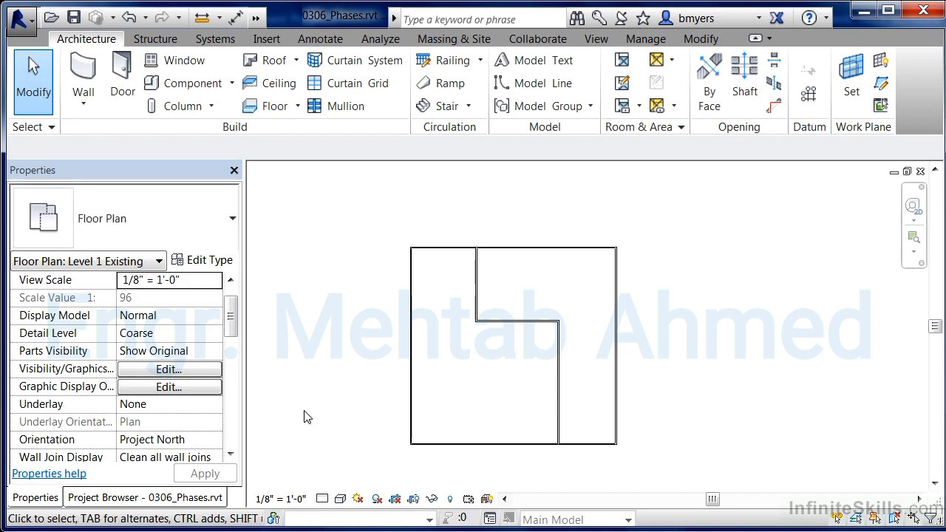
Open the Level 1 Demo floor plan and set the view's phase to Demo.
left_click(101, 500)
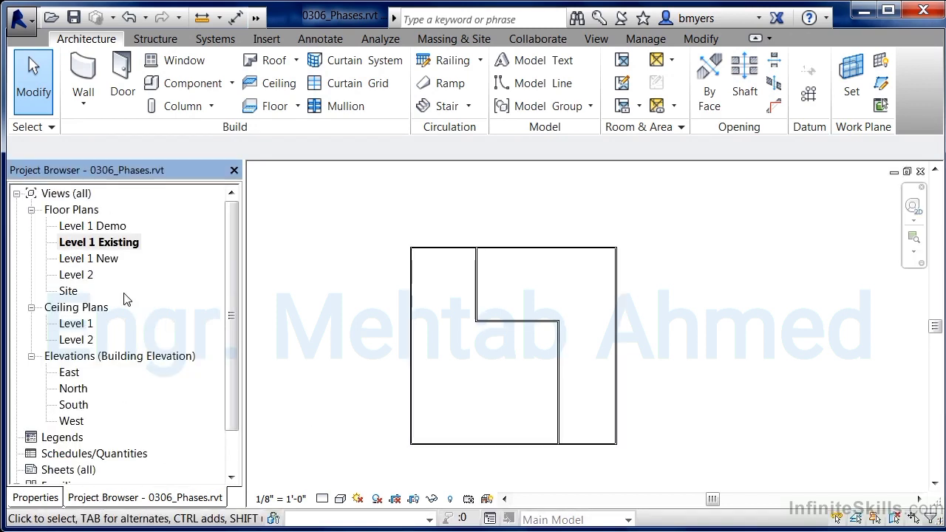
double_click(109, 227)
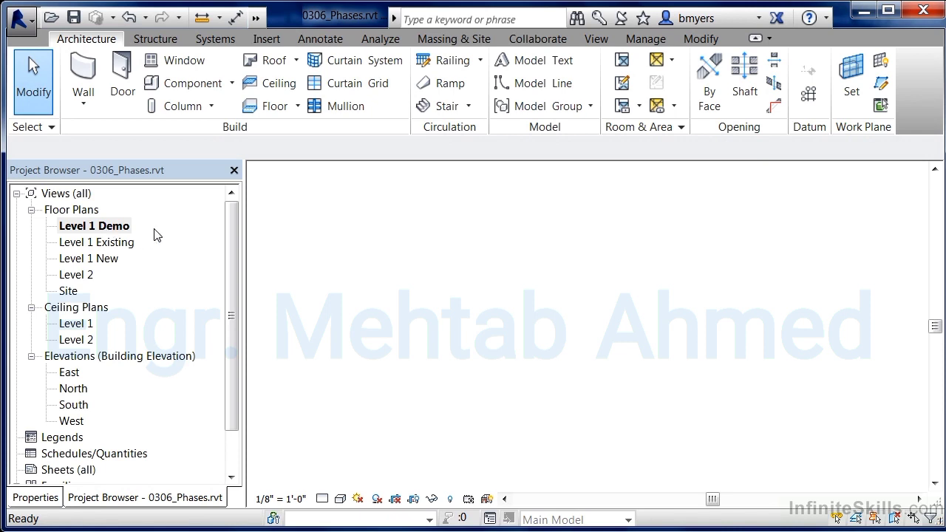
left_click_drag(233, 234, 217, 333)
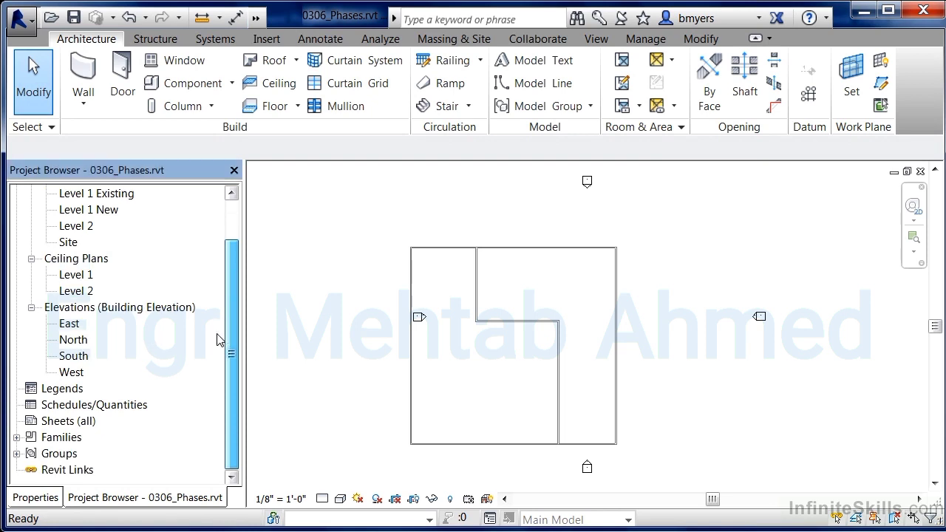
left_click_drag(230, 264, 229, 224)
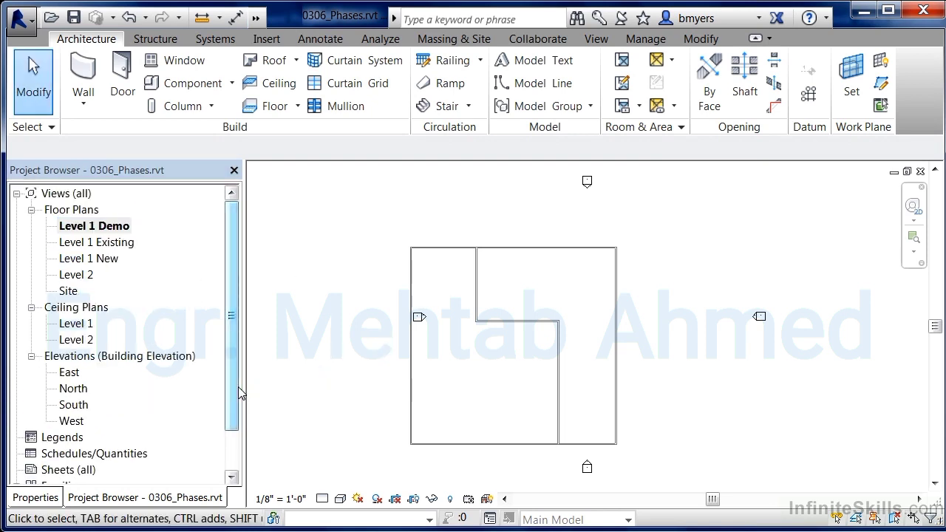
left_click(230, 462)
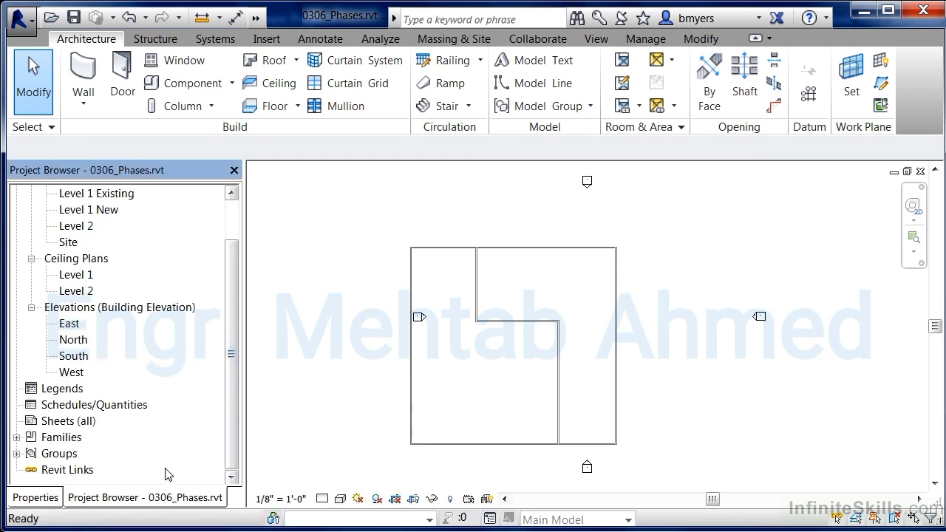
left_click(36, 497)
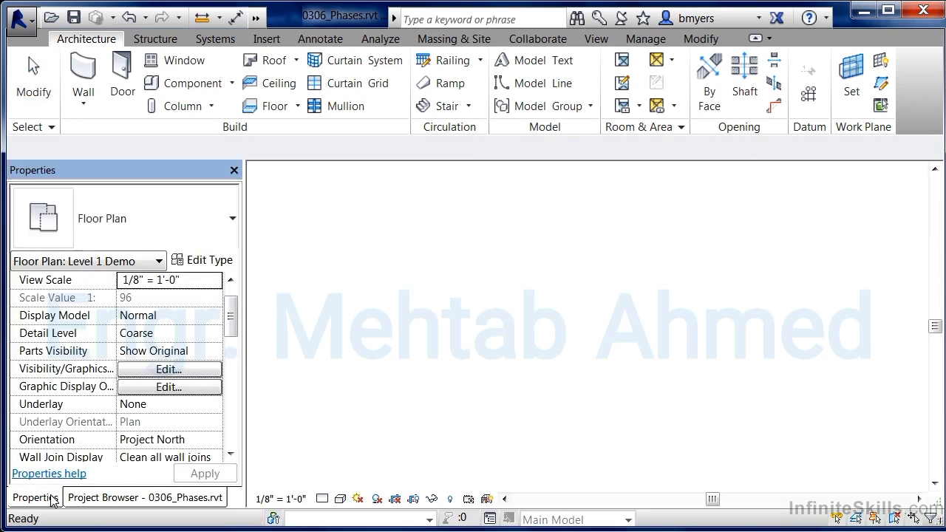
left_click_drag(229, 334, 227, 442)
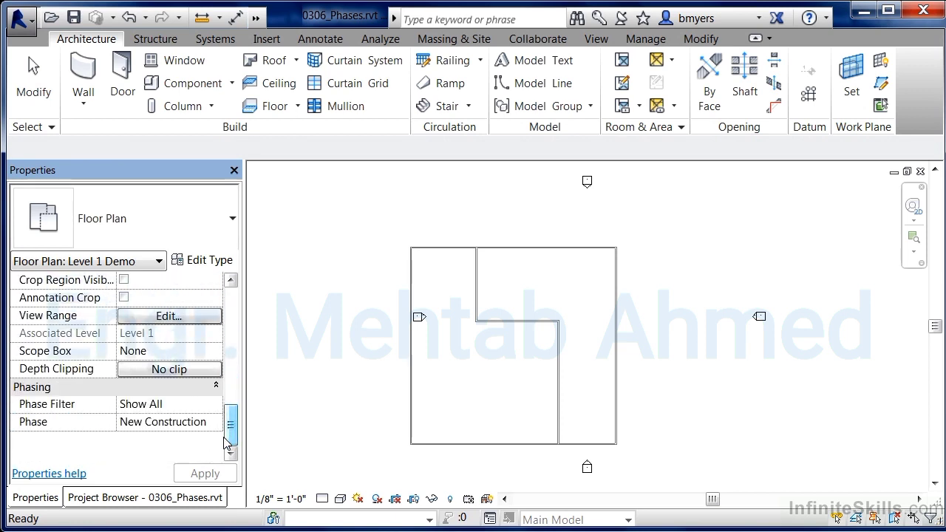
left_click(213, 423)
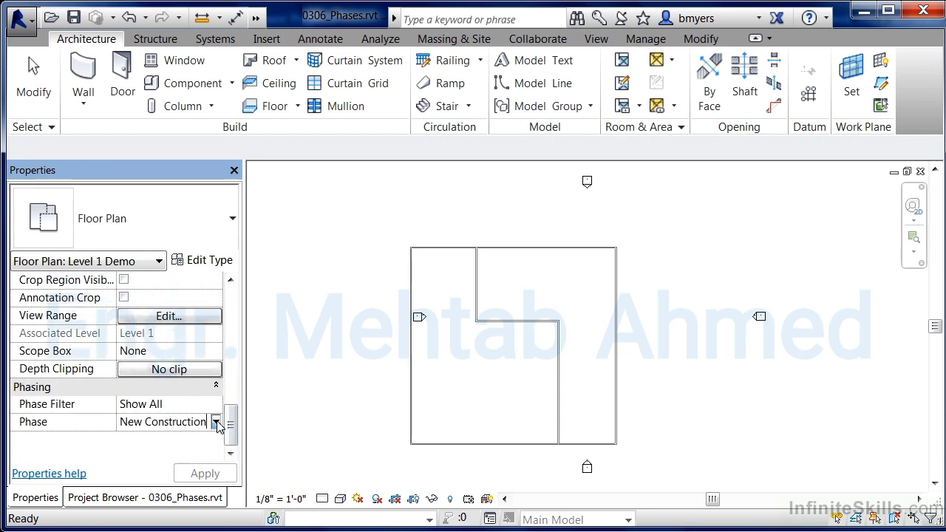
left_click(215, 422)
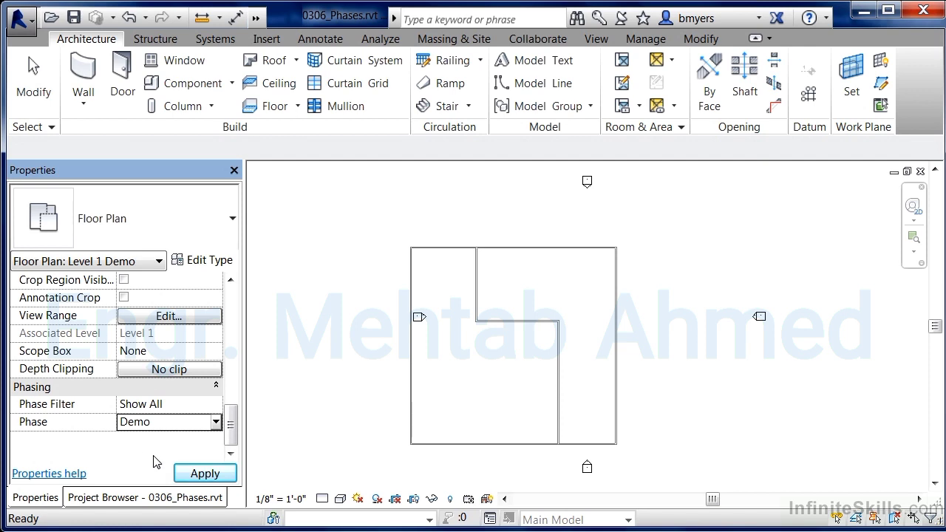
left_click(200, 475)
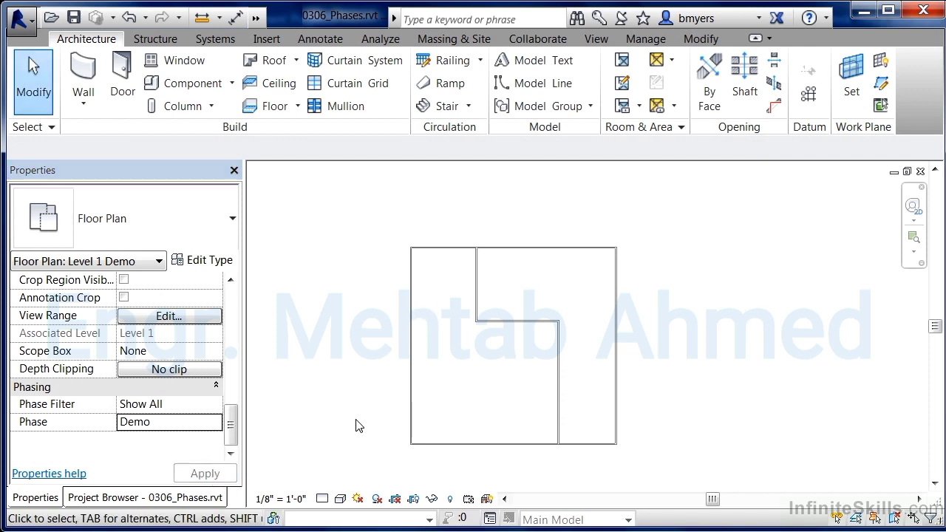
Mark the three stepped interior walls as demolished in the Level 1 Demo plan with the Demolish tool.
left_click(478, 271)
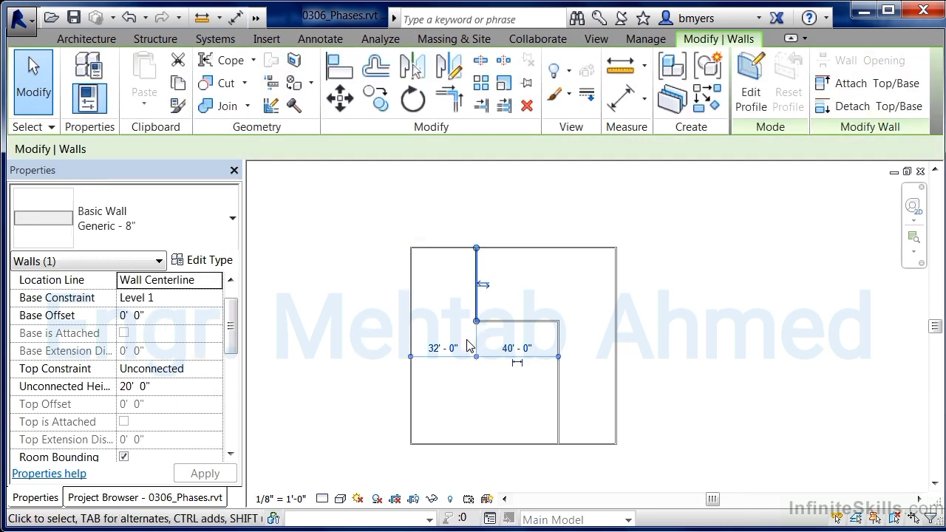
left_click(295, 107)
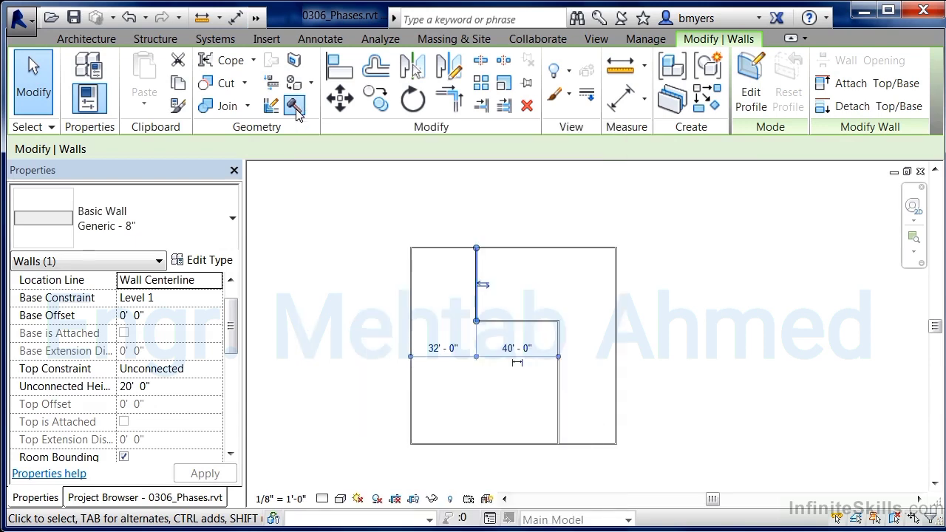
left_click(479, 304)
left_click(510, 322)
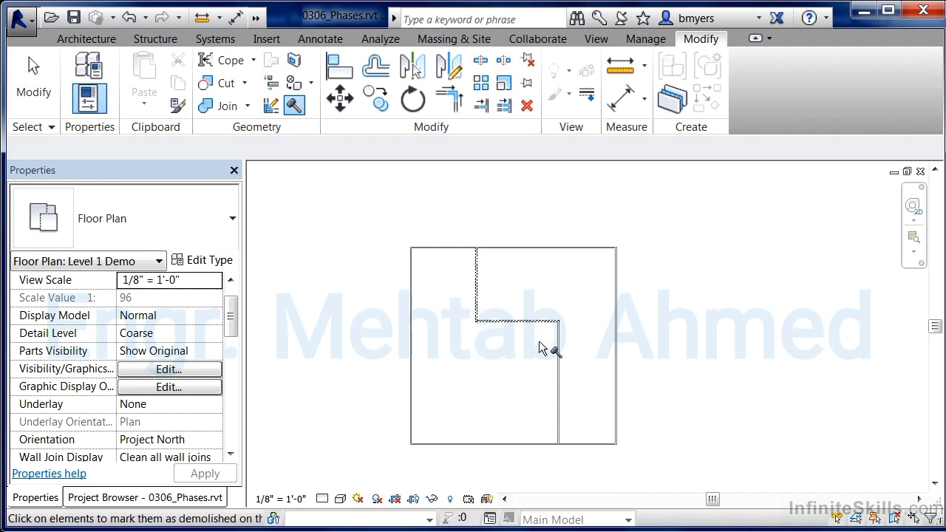
left_click(558, 358)
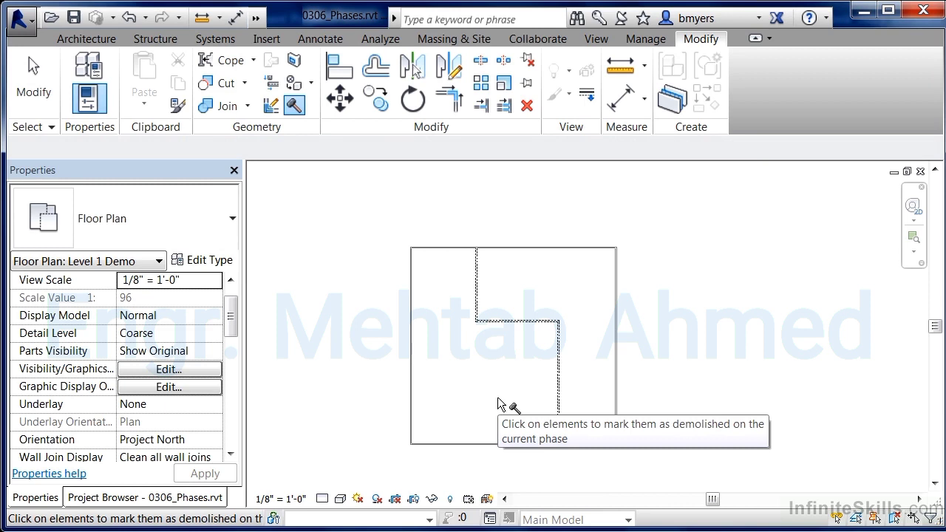
Open the Level 1 New floor plan and draw a horizontal wall between the side exterior walls, about 40' above the lower wall.
left_click(142, 499)
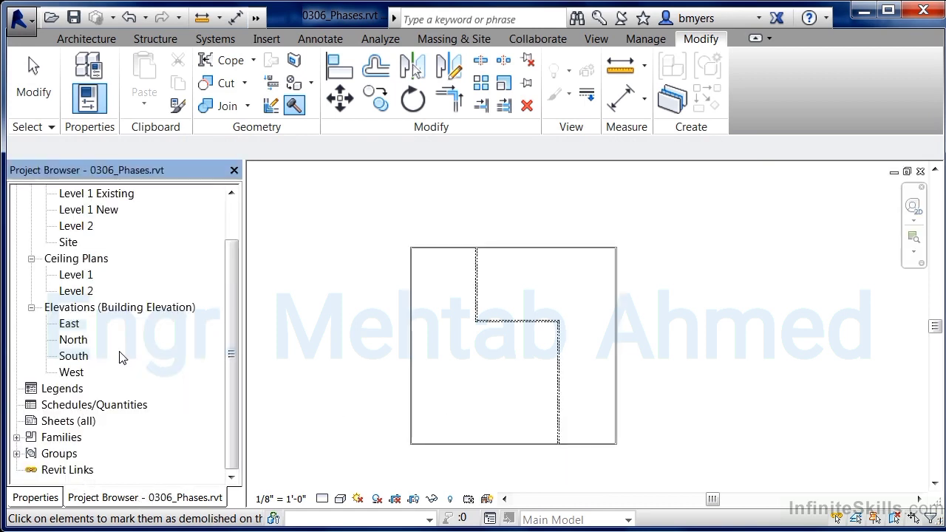
left_click_drag(234, 264, 229, 212)
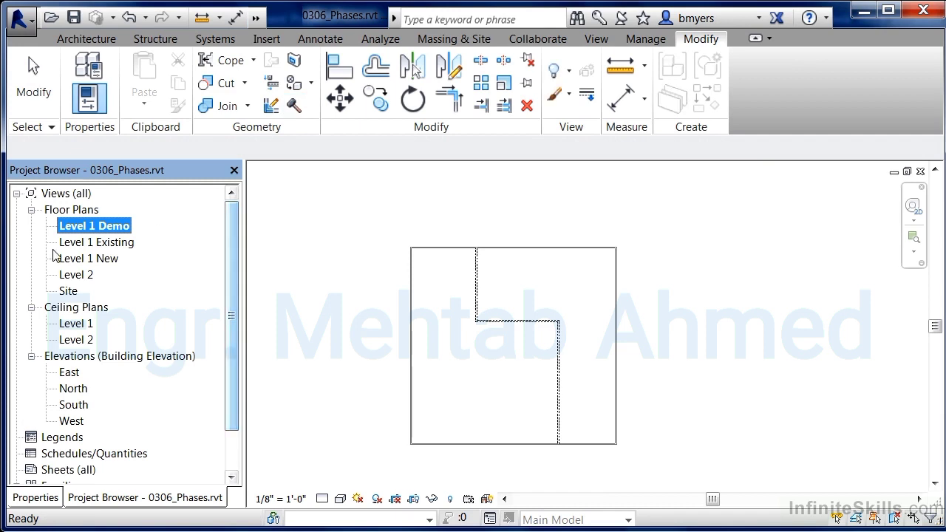
double_click(91, 259)
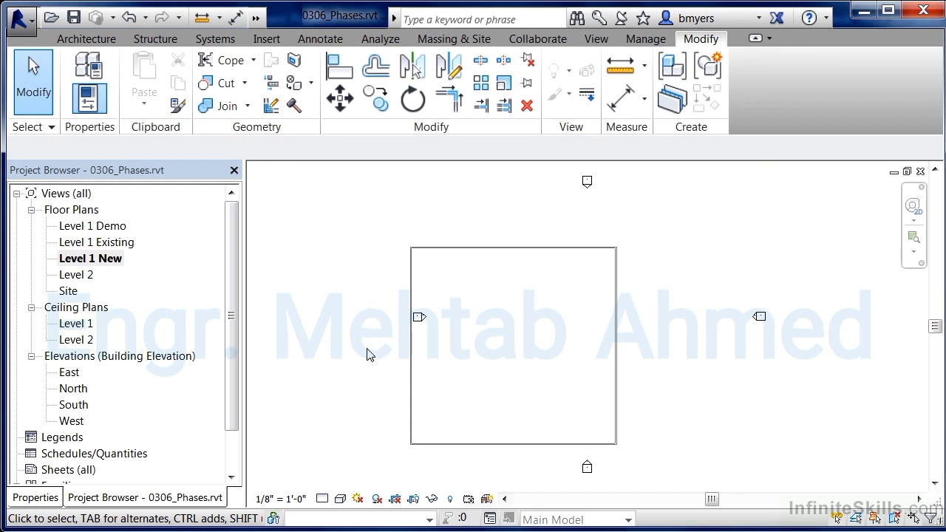
middle_click_drag(570, 409, 577, 381)
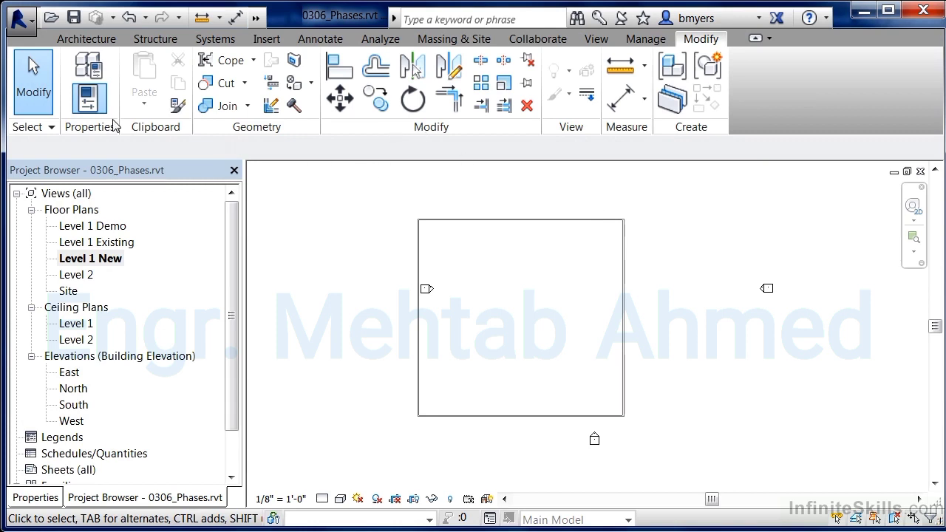
left_click(87, 38)
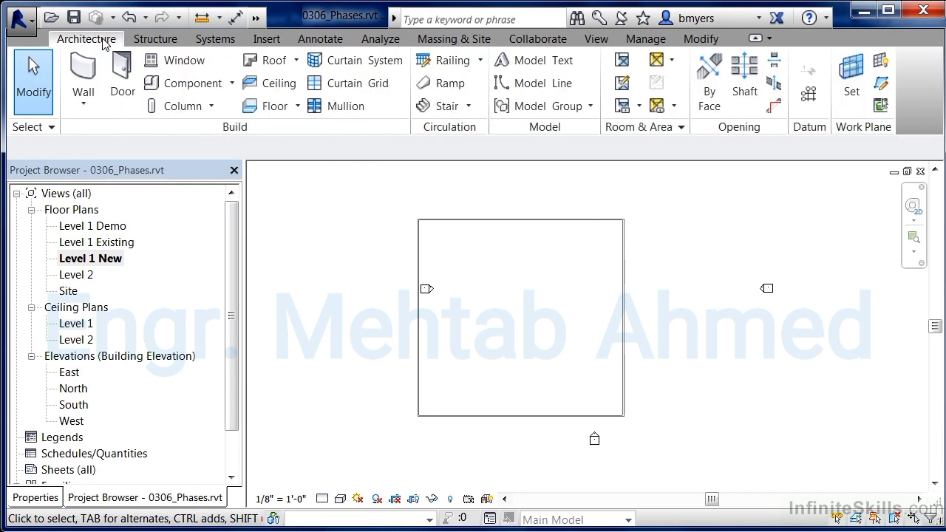
left_click(83, 81)
left_click(419, 416)
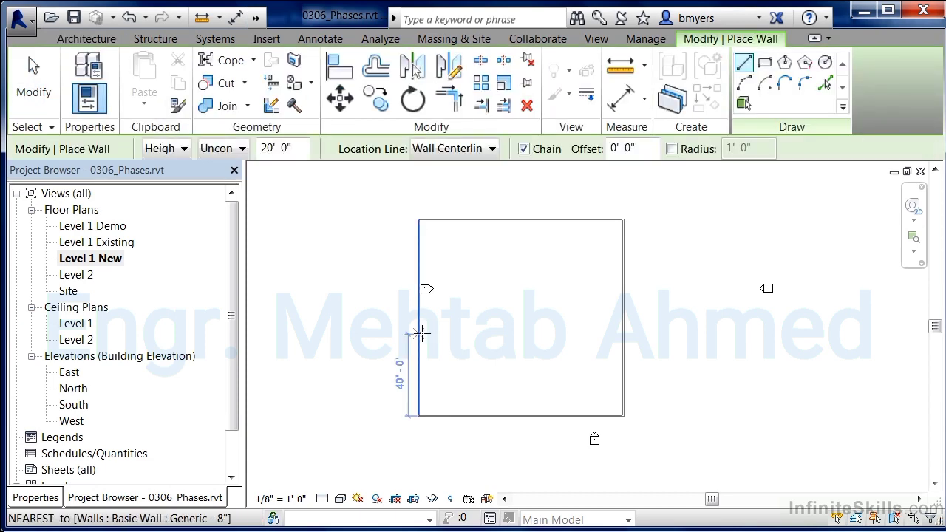
left_click(418, 334)
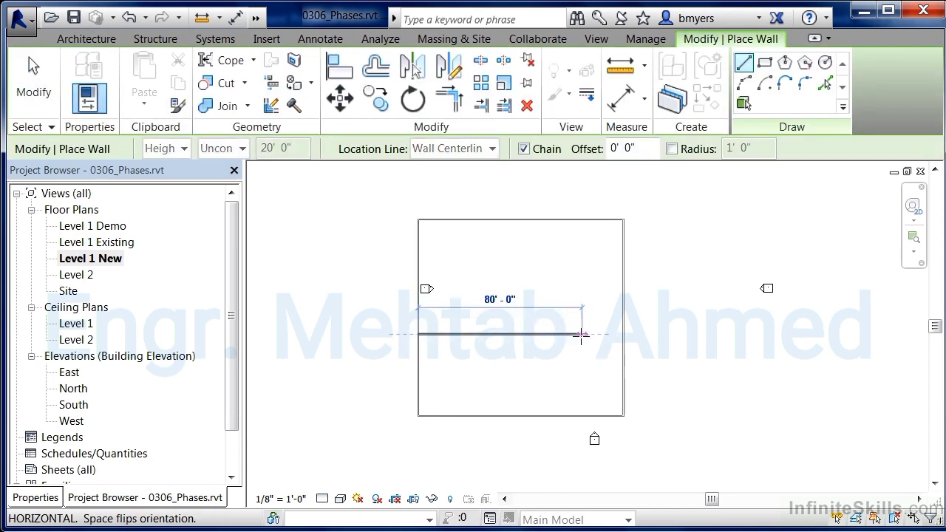
left_click(627, 335)
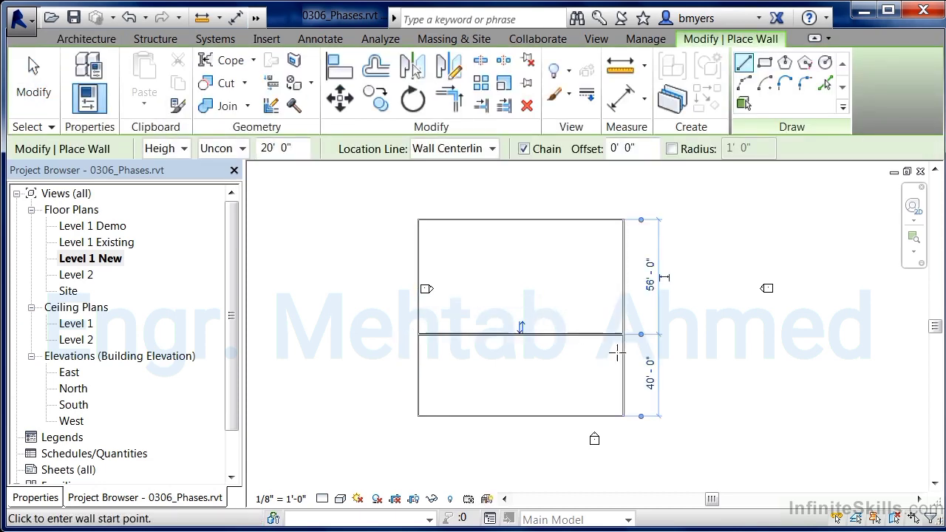
key("Escape")
key("Escape")
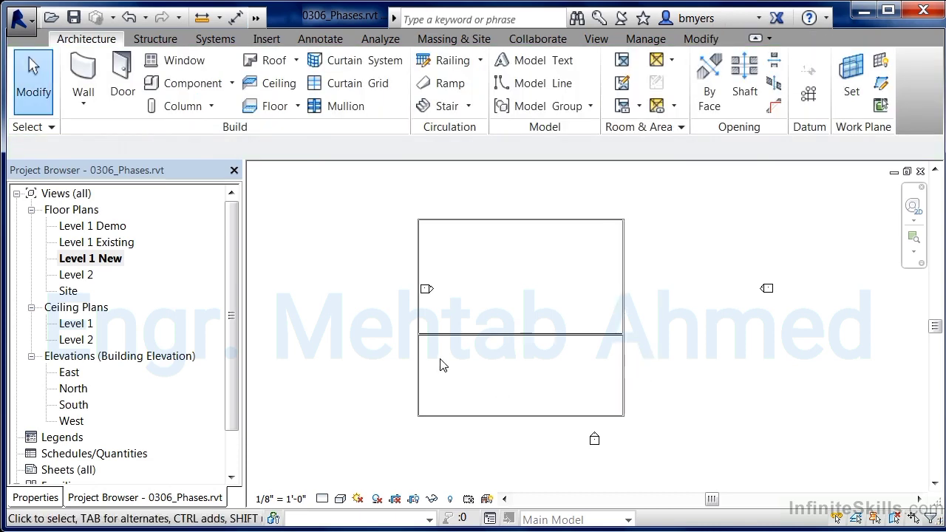
Compare the walls shown in the Level 1 Existing, Level 1 Demo and Level 1 New floor plans.
double_click(102, 243)
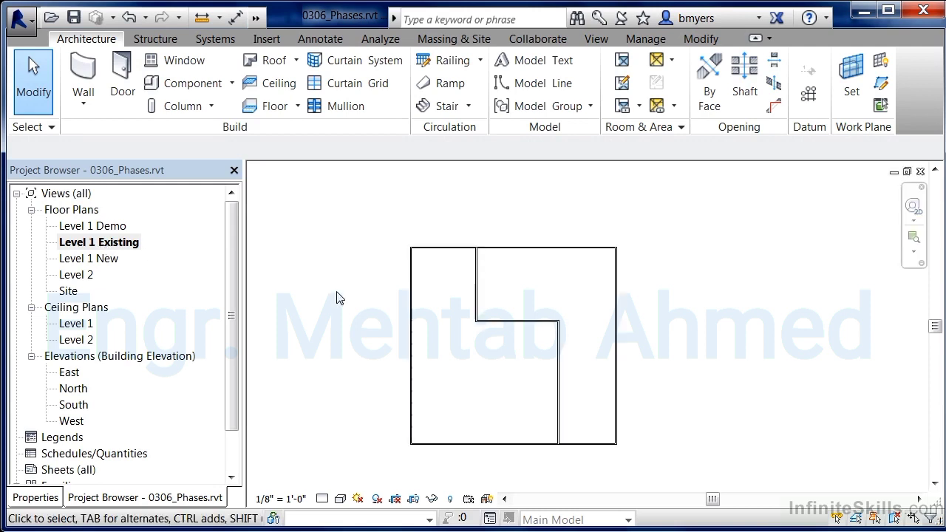
double_click(116, 225)
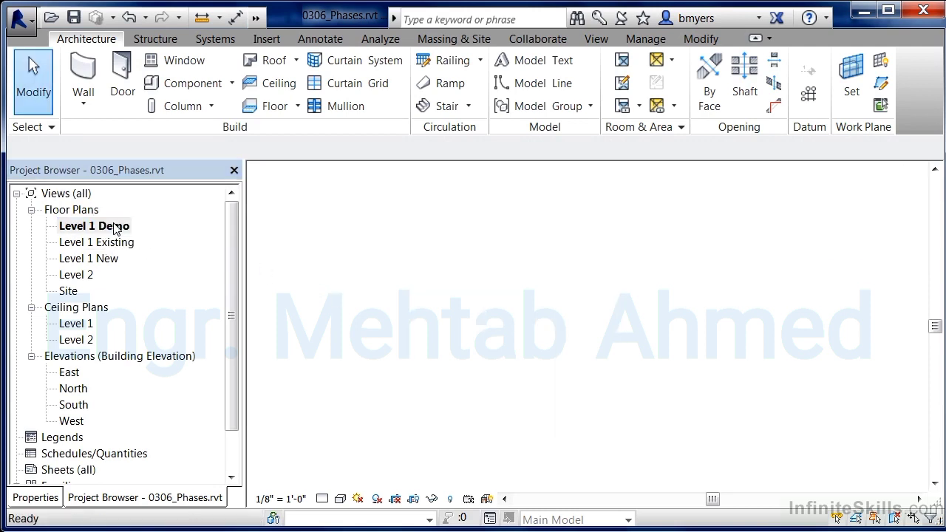
double_click(88, 261)
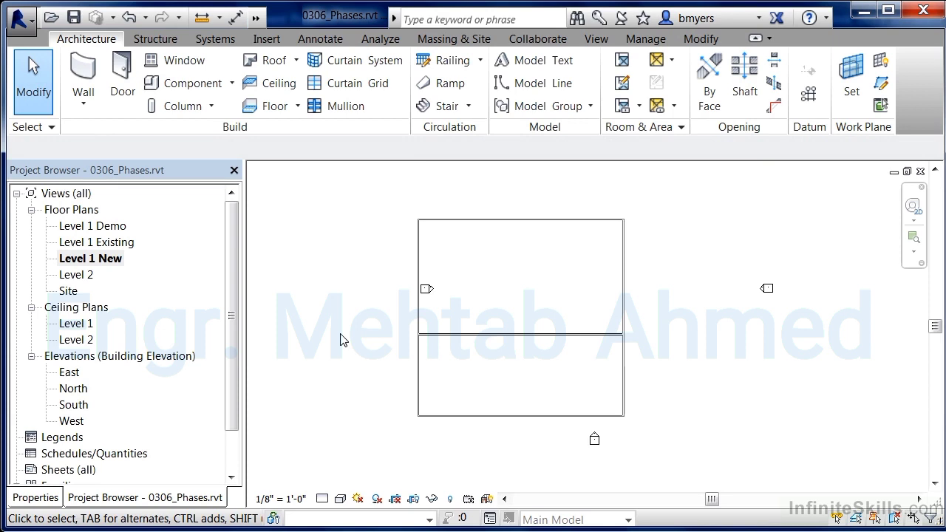
left_click(647, 39)
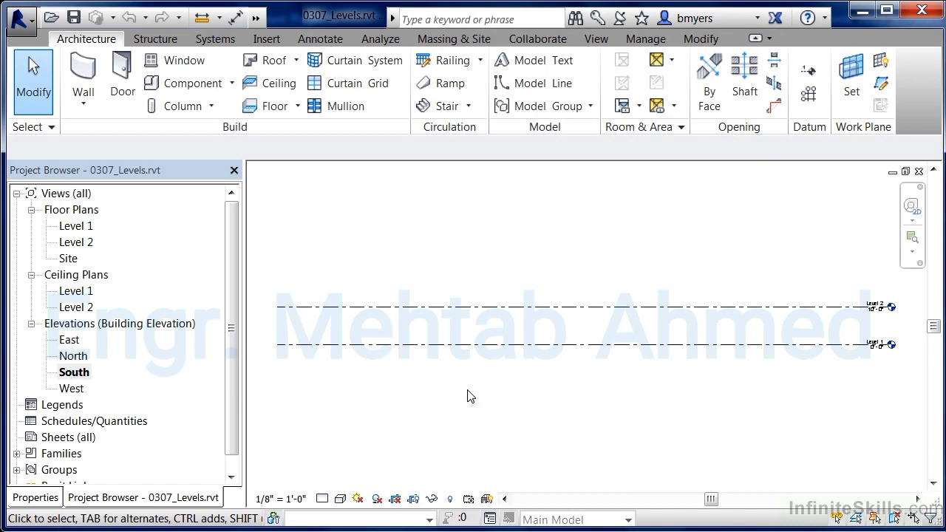
Examine the names and elevations on the Level 1 and Level 2 heads in the South elevation of 0307_Levels.rvt.
scroll(909, 326, "up", 5)
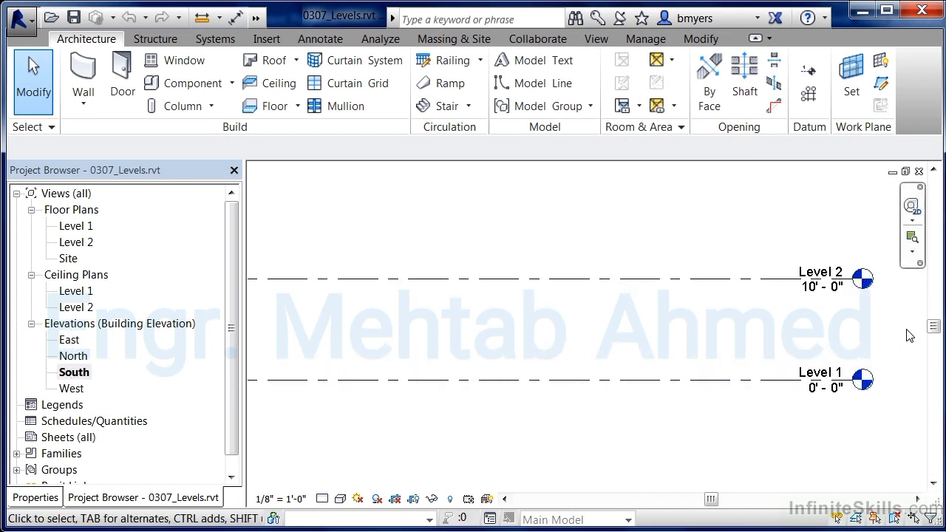
scroll(834, 400, "up", 1)
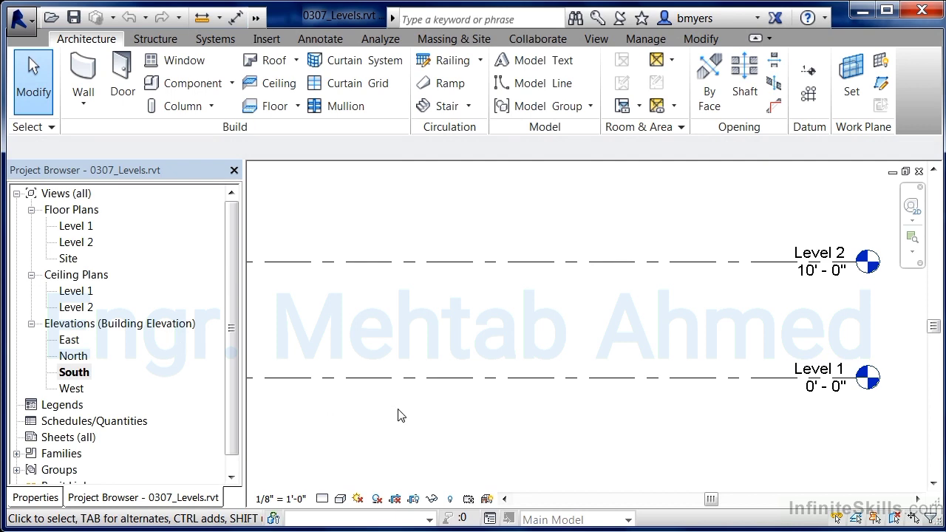
scroll(403, 408, "down", 2)
scroll(695, 383, "down", 1)
middle_click_drag(551, 374, 717, 358)
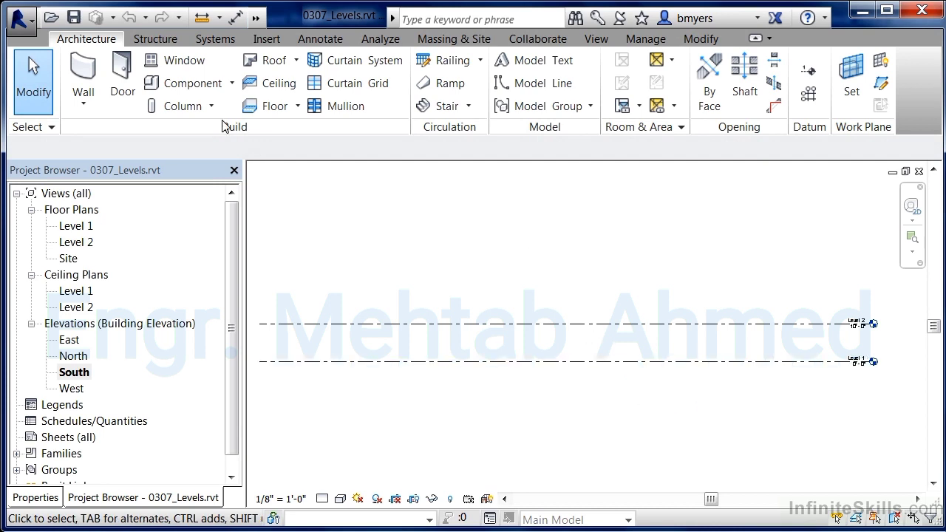
Start placing levels with plan views limited to the Ceiling Plan and Floor Plan types, excluding Structural Plan.
left_click(810, 72)
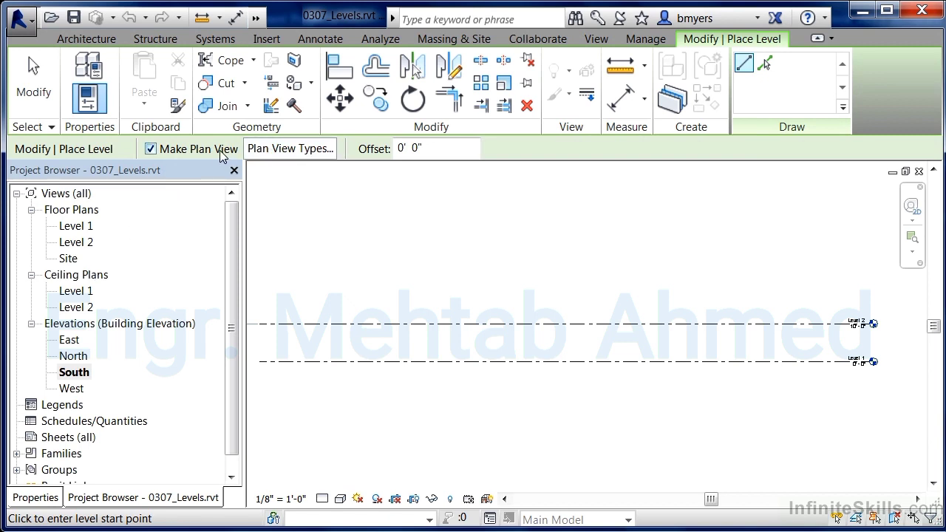
left_click(286, 150)
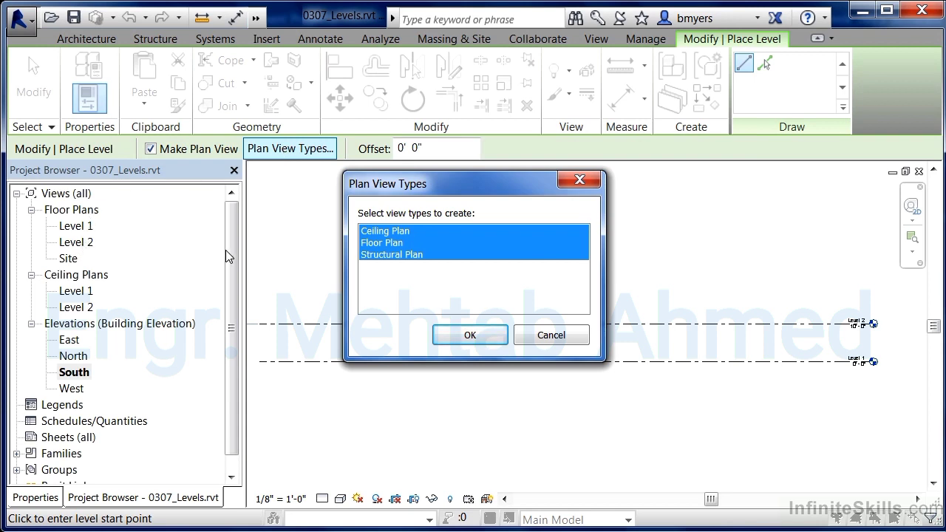
left_click(386, 255)
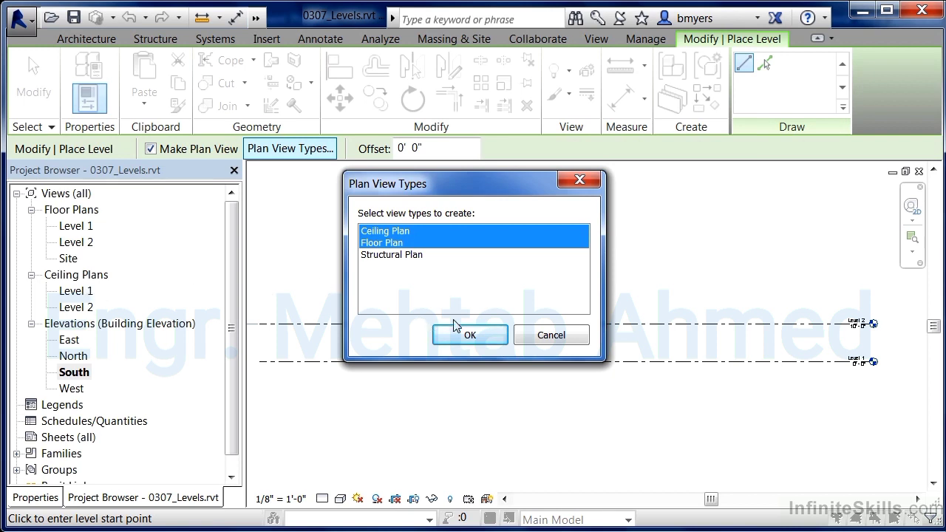
left_click(471, 337)
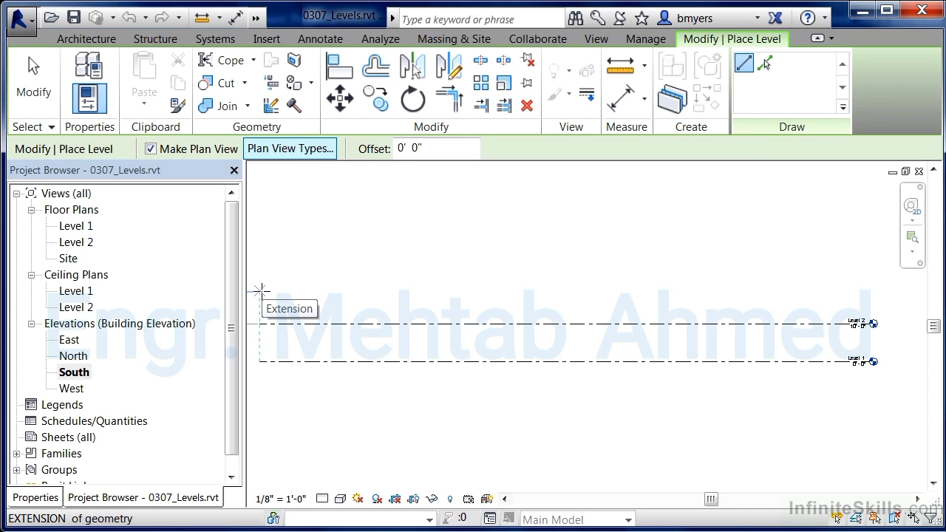
Draw two full-width levels above Level 2, the first about 8' 6" above it and the second about 7' higher.
left_click(262, 292)
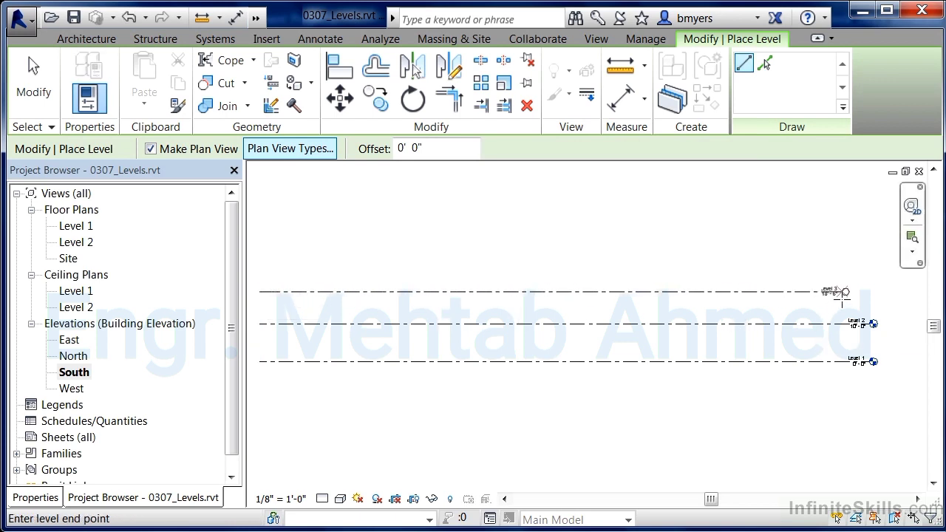
left_click(871, 291)
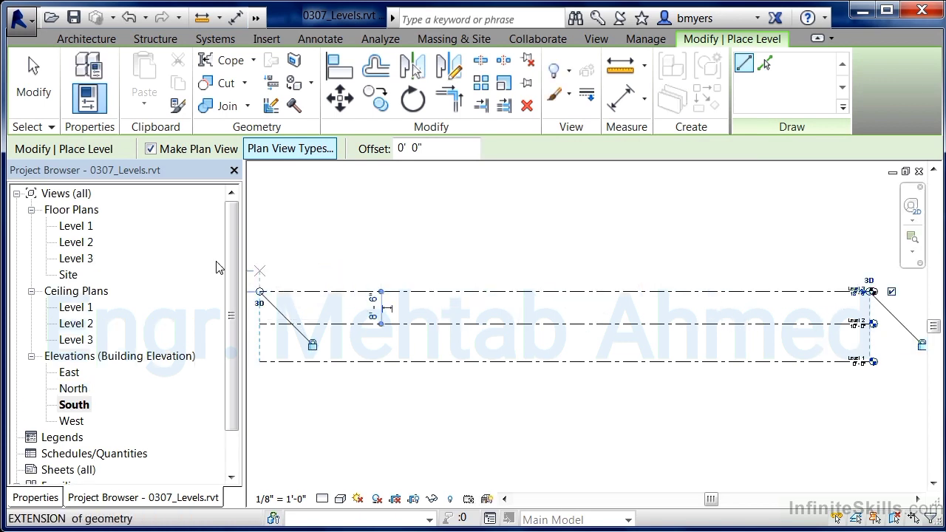
left_click(260, 264)
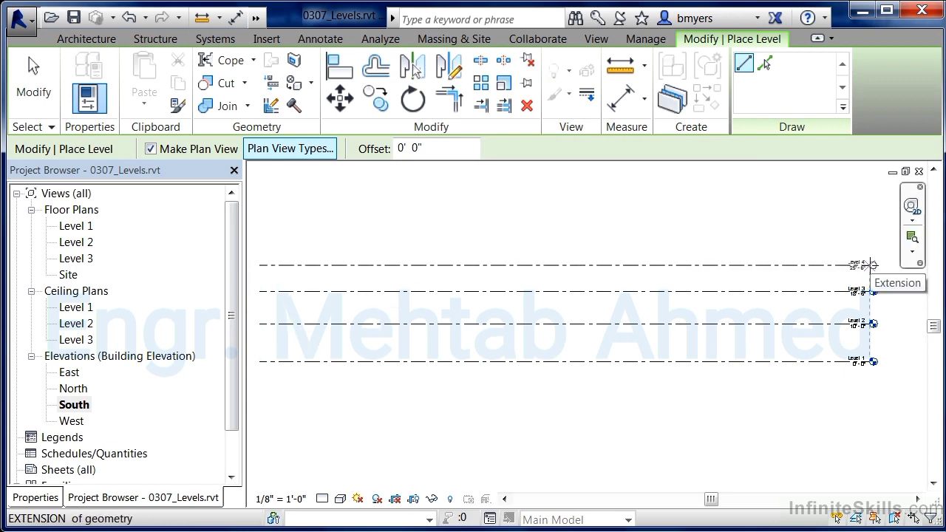
left_click(873, 264)
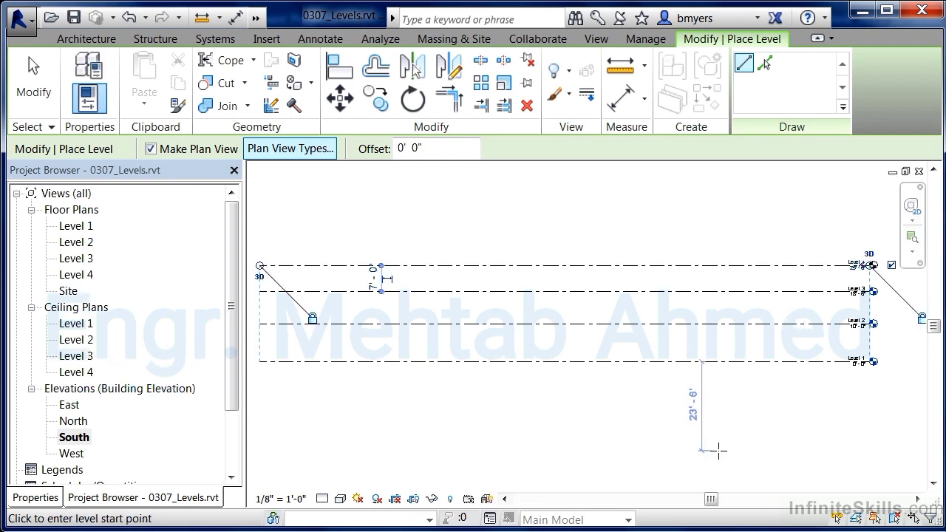
key("Escape")
key("Escape")
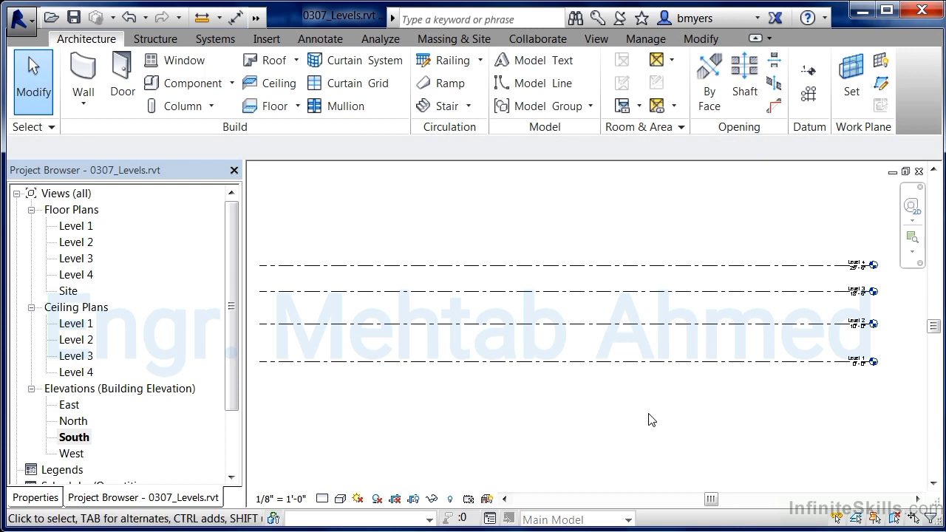
Set the elevation of Level 3 to 20'.
scroll(909, 303, "up", 1)
scroll(909, 303, "up", 3)
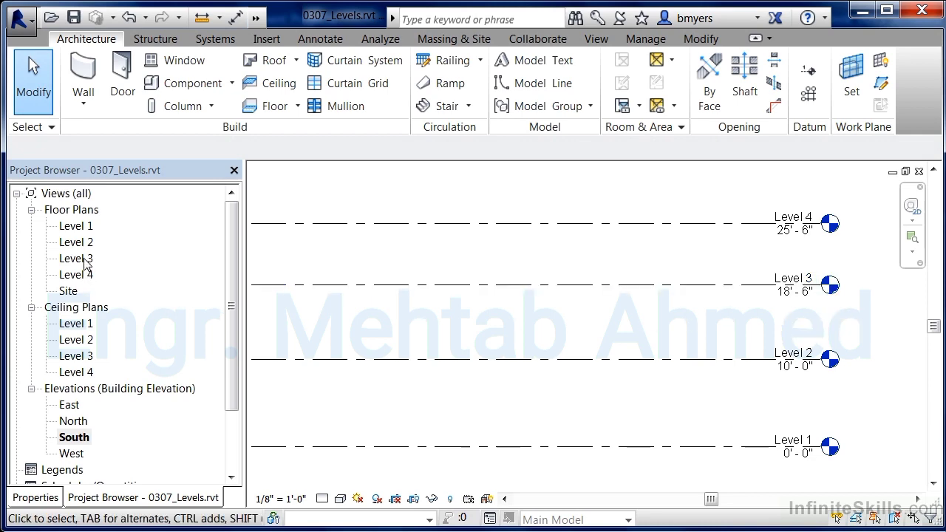
left_click(790, 300)
left_click(788, 294)
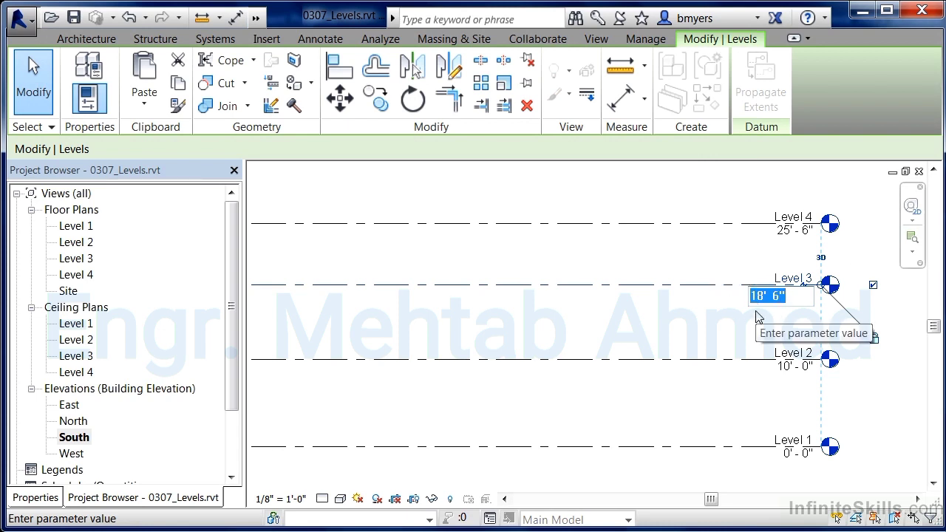
type("20")
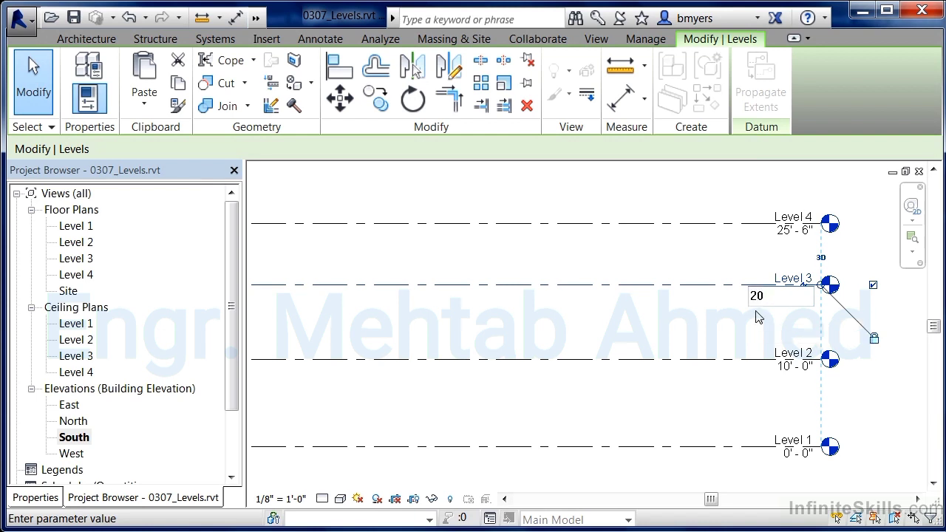
key("Return")
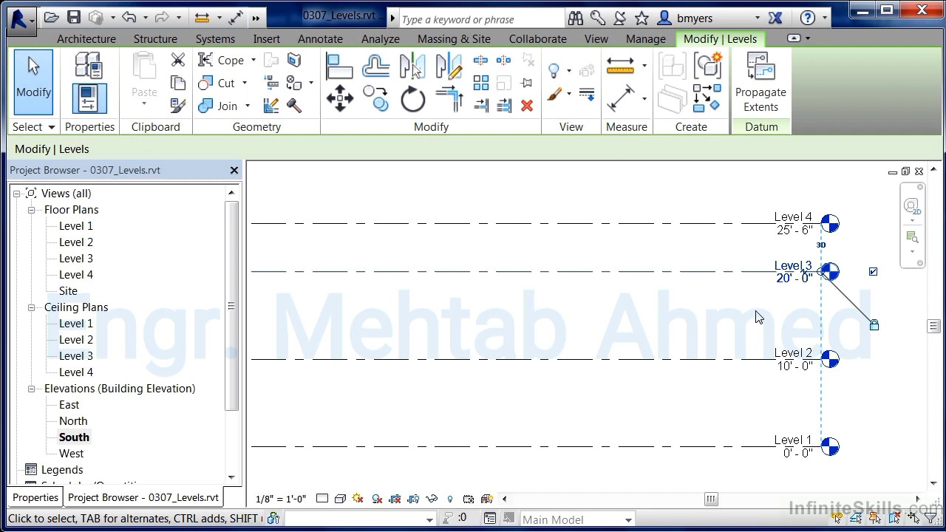
left_click(757, 315)
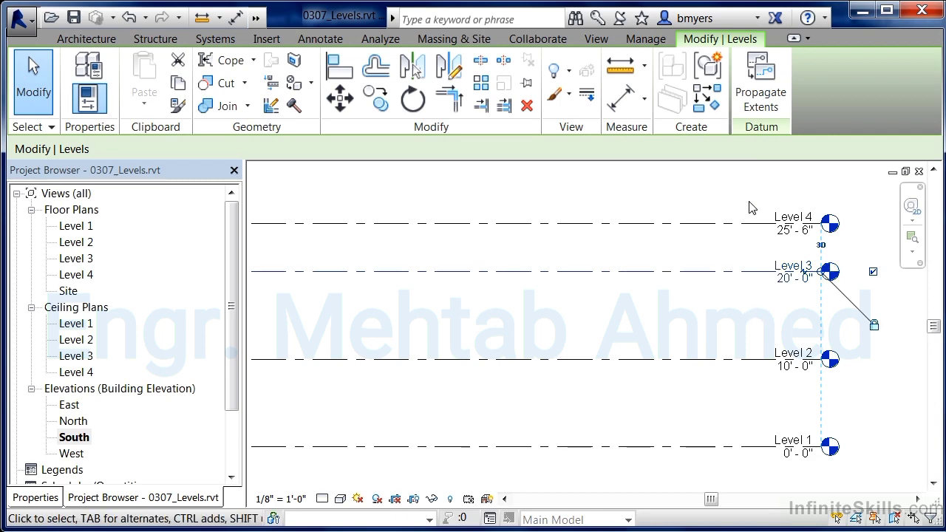
Set the elevation of Level 4 to 30' and clear the selection.
left_click(762, 224)
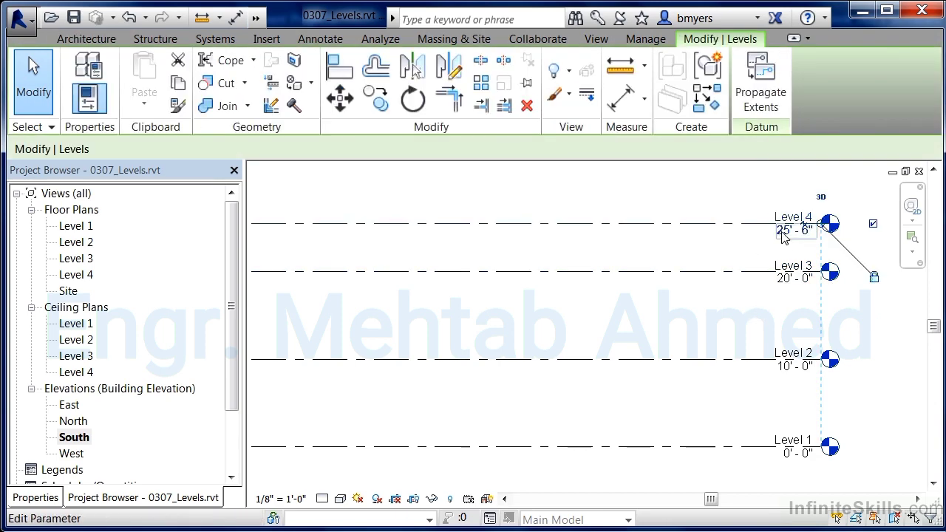
left_click(794, 230)
type("30")
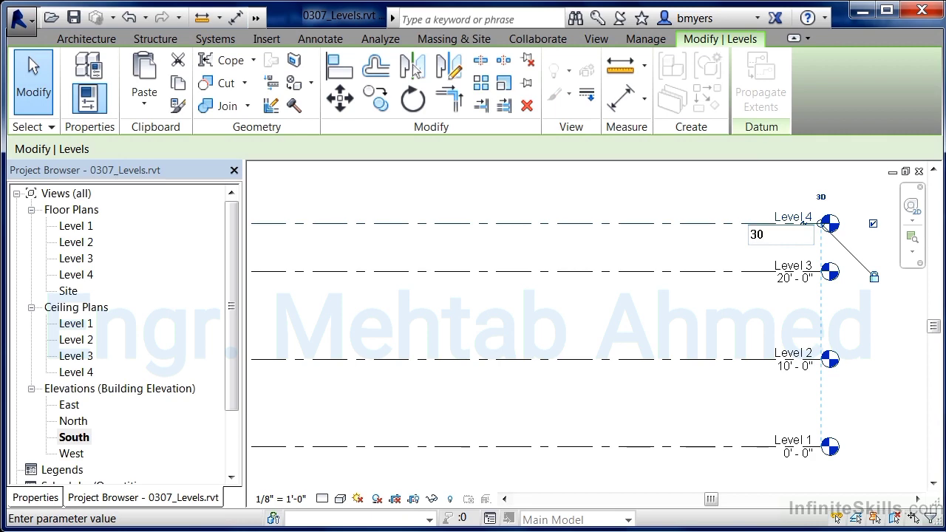
key("Return")
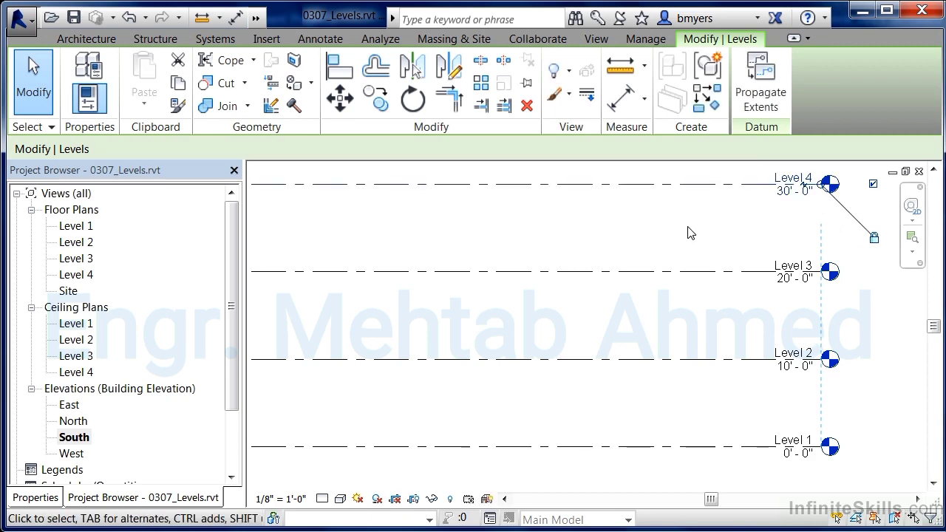
left_click(682, 235)
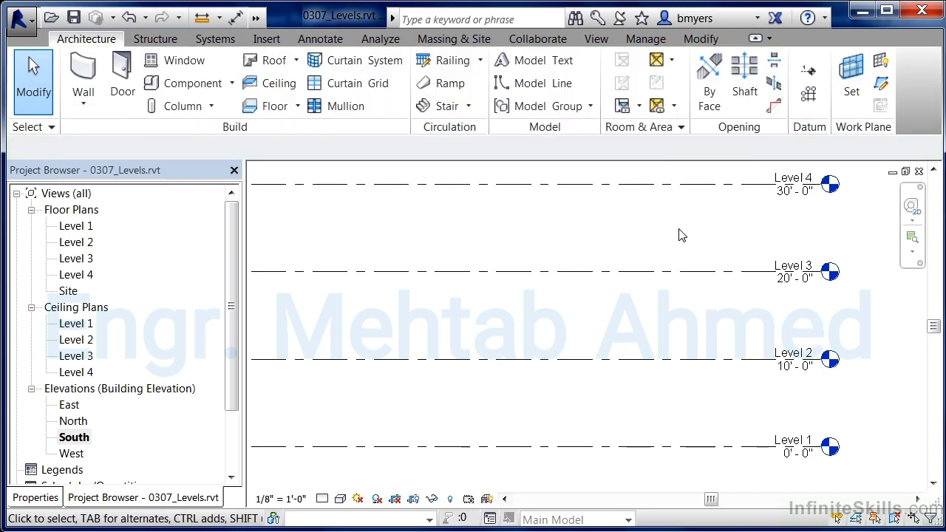
Copy the Level 4 line straight up by about 1' 6" to make an additional level.
scroll(682, 235, "down", 2)
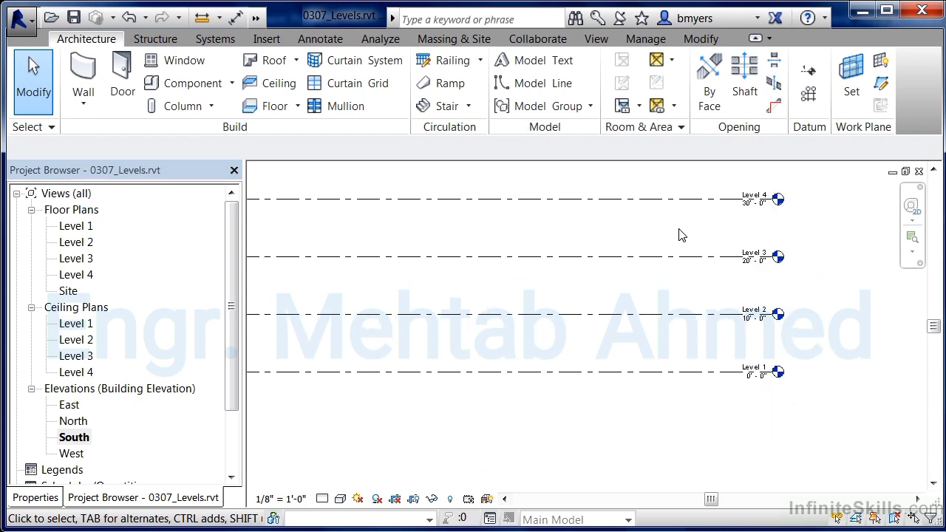
middle_click_drag(690, 240, 699, 308)
scroll(729, 241, "up", 1)
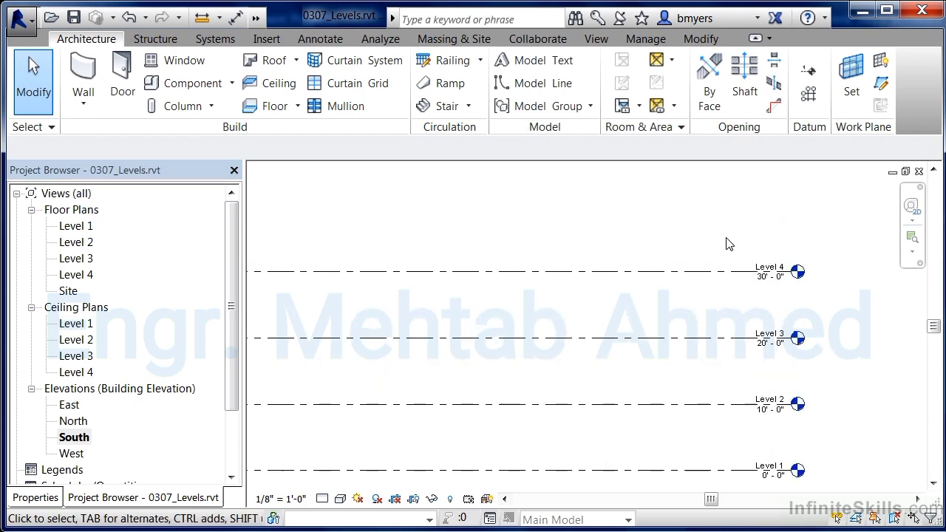
scroll(727, 239, "up", 1)
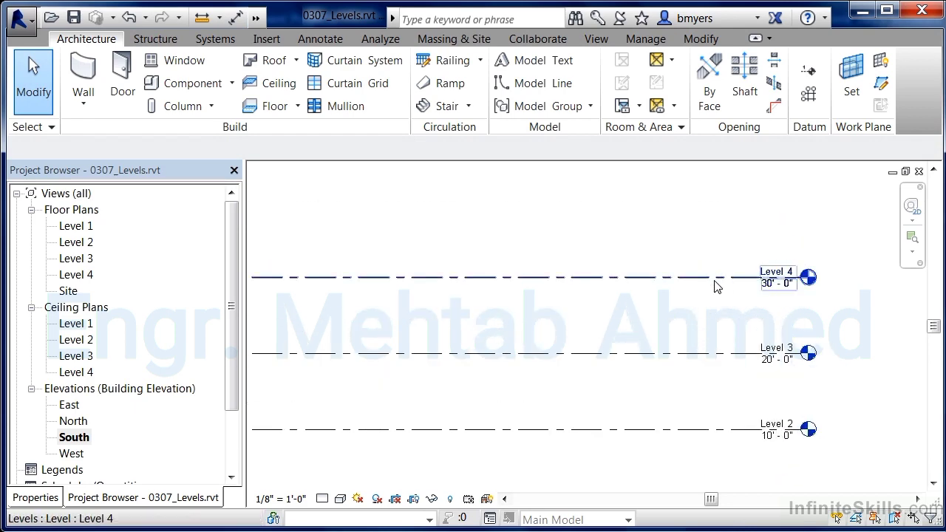
left_click(714, 278)
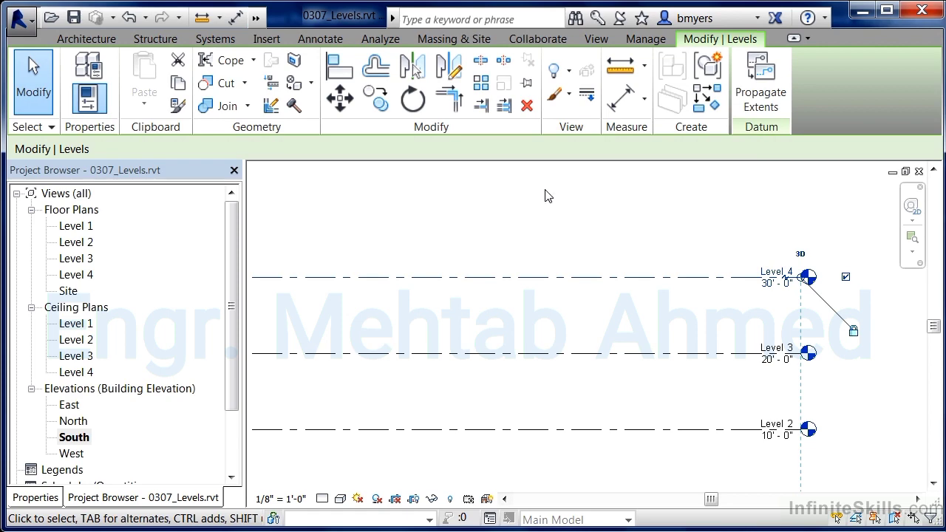
left_click(384, 106)
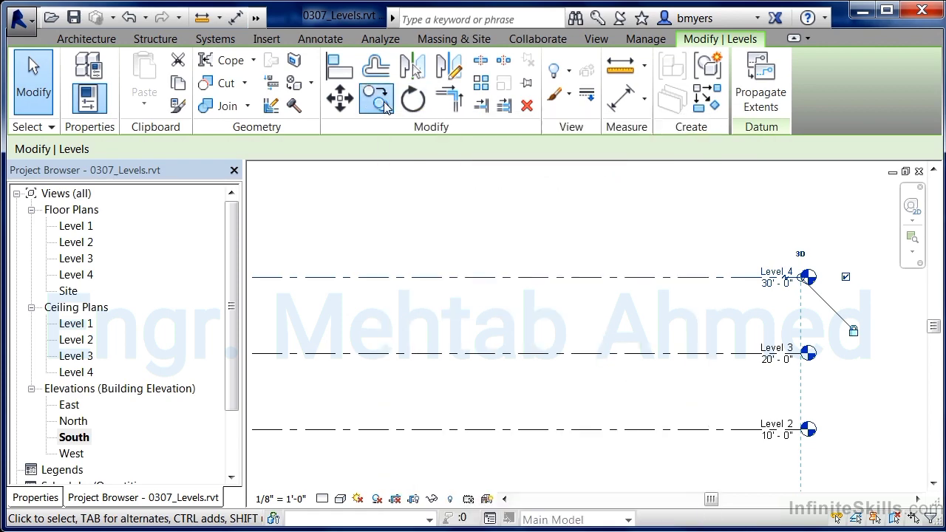
left_click(632, 278)
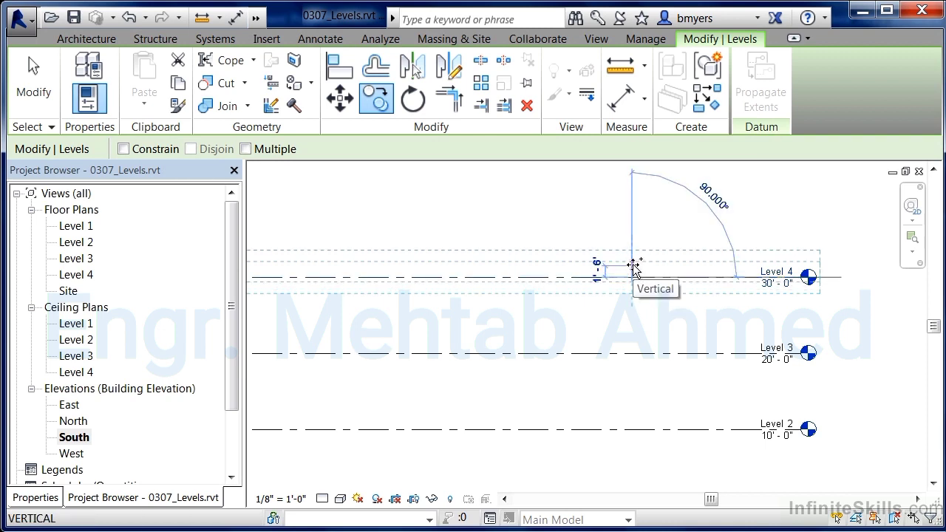
left_click(632, 264)
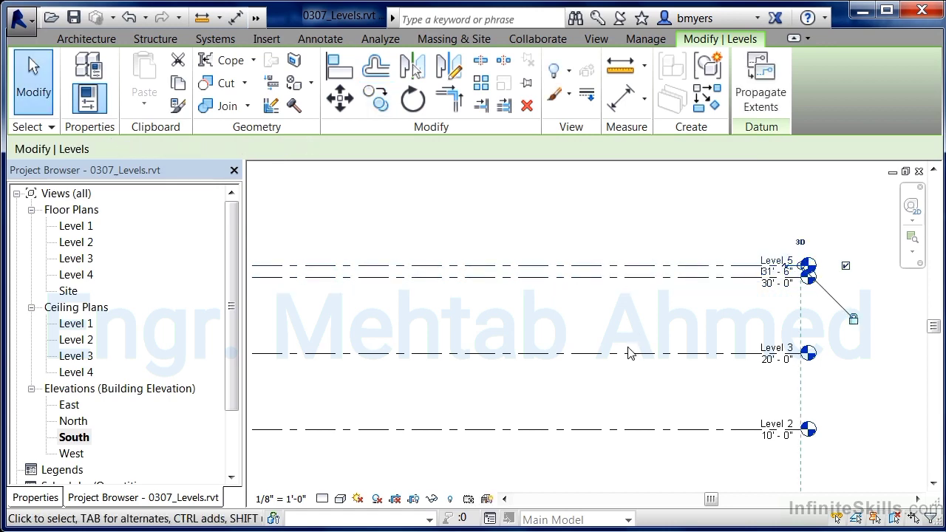
key("Escape")
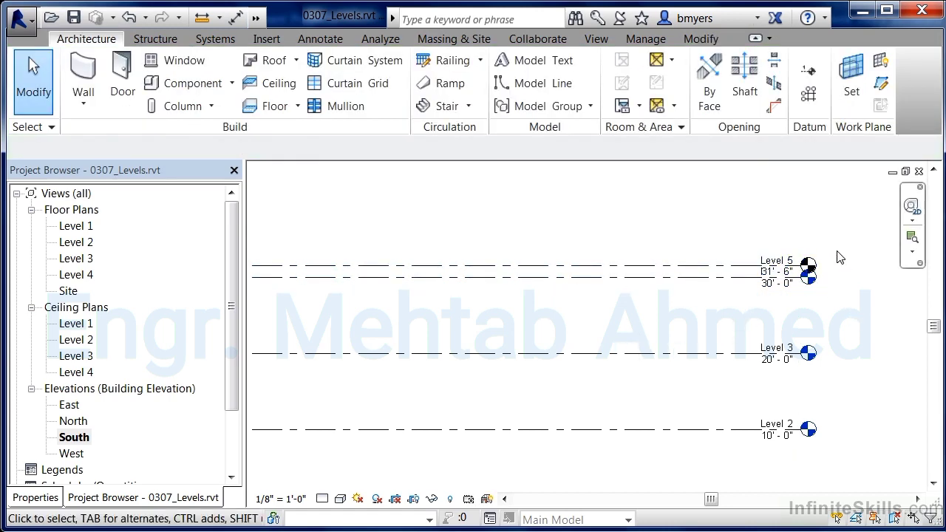
Create a floor plan view for the copied Level 5.
scroll(828, 276, "up", 4)
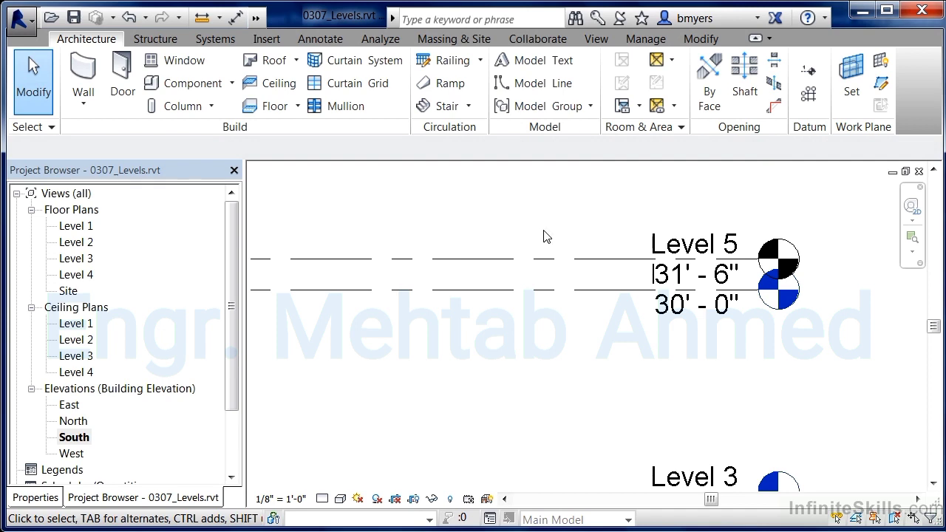
left_click(597, 39)
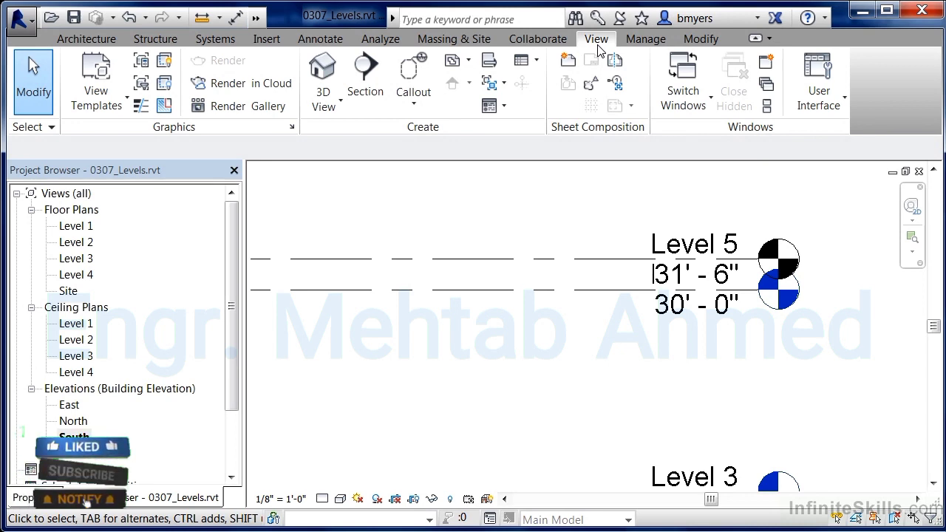
left_click(469, 60)
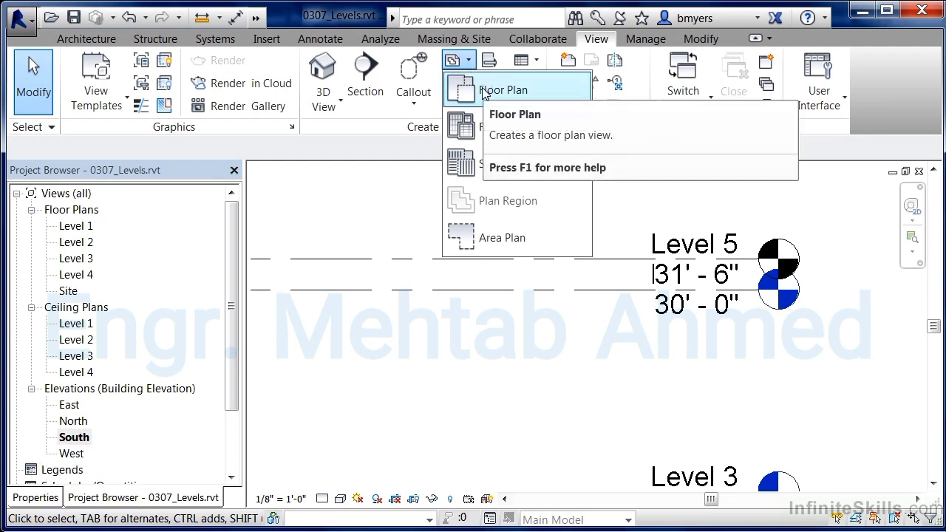
left_click(484, 91)
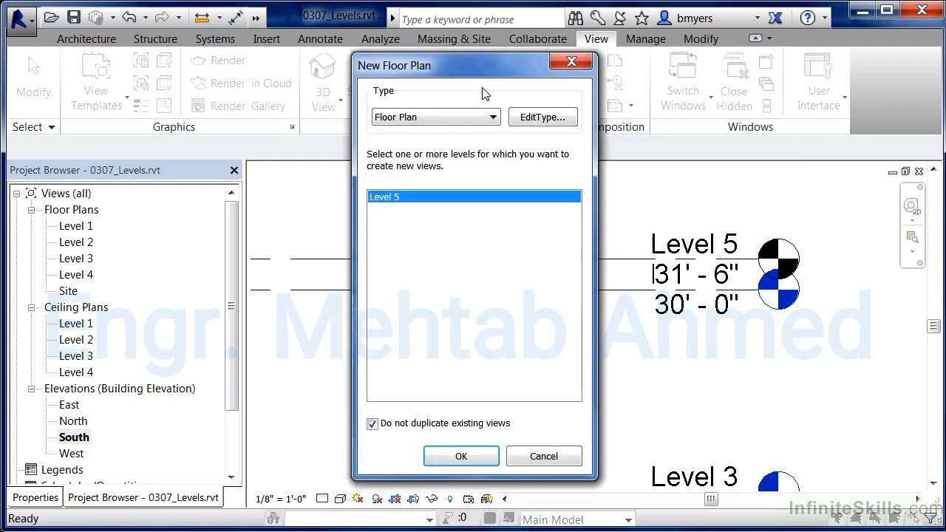
left_click(468, 457)
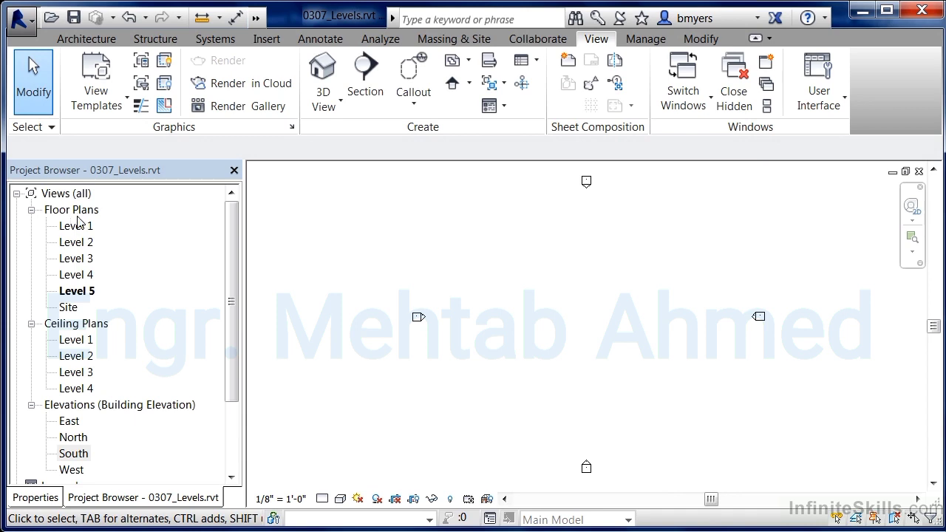
Create a reflected ceiling plan for Level 5 and close the new ceiling plan view.
left_click(456, 60)
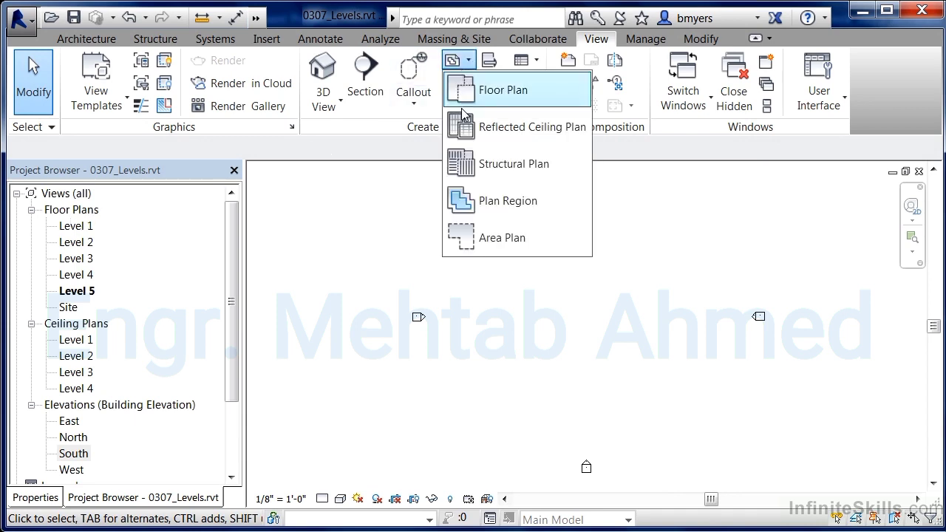
left_click(510, 128)
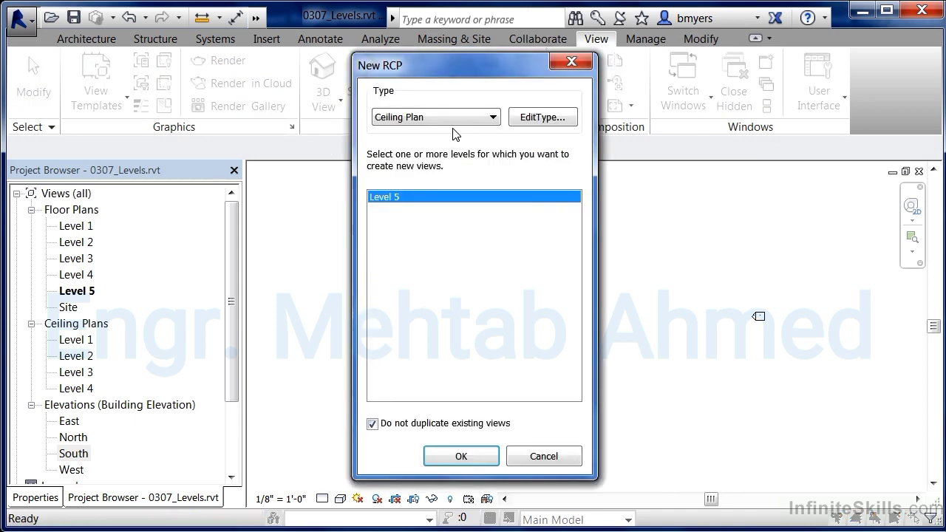
left_click(452, 454)
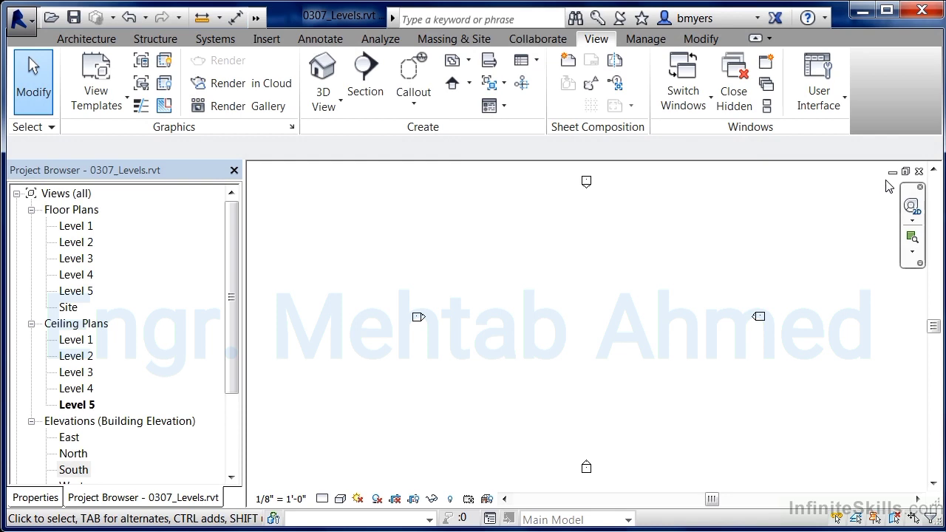
left_click(918, 172)
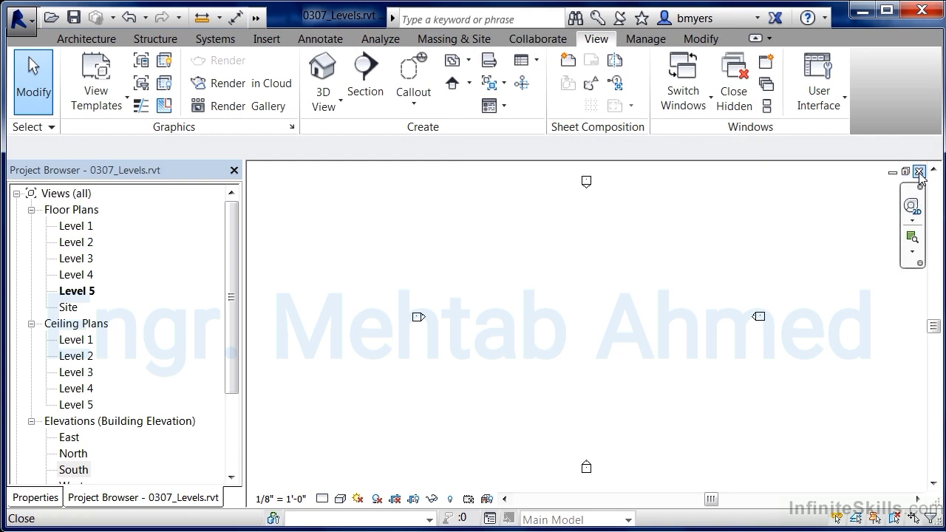
Close the Level 5 floor plan view, and hide and show again the bubble at Level 5's end in the South elevation.
left_click(919, 171)
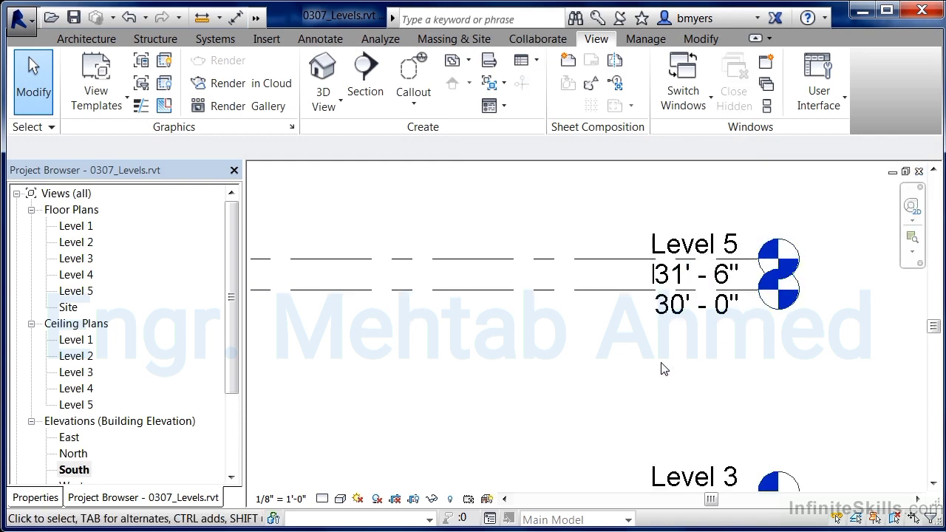
left_click(613, 260)
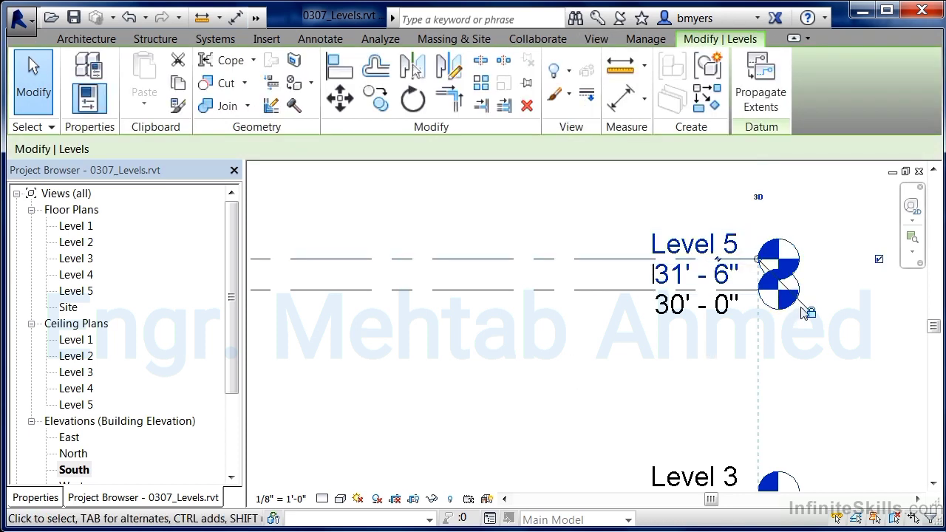
left_click(879, 259)
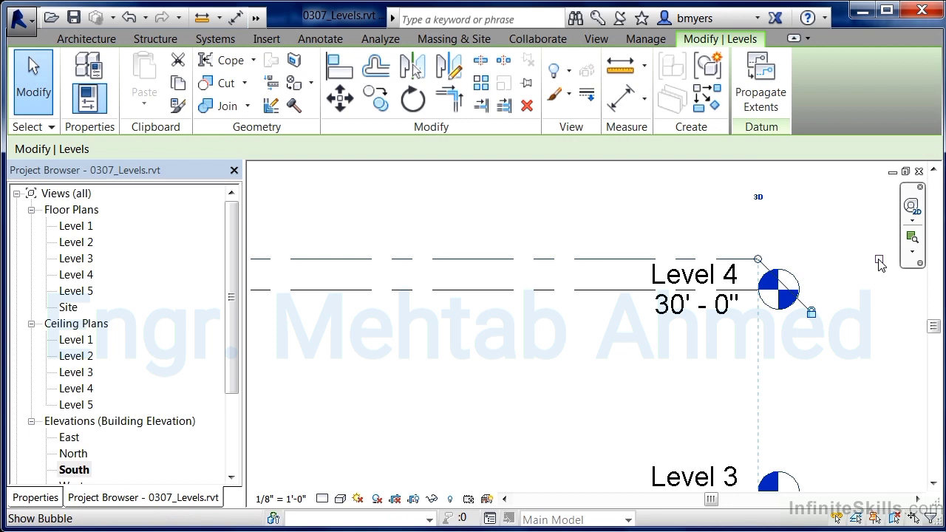
left_click(879, 260)
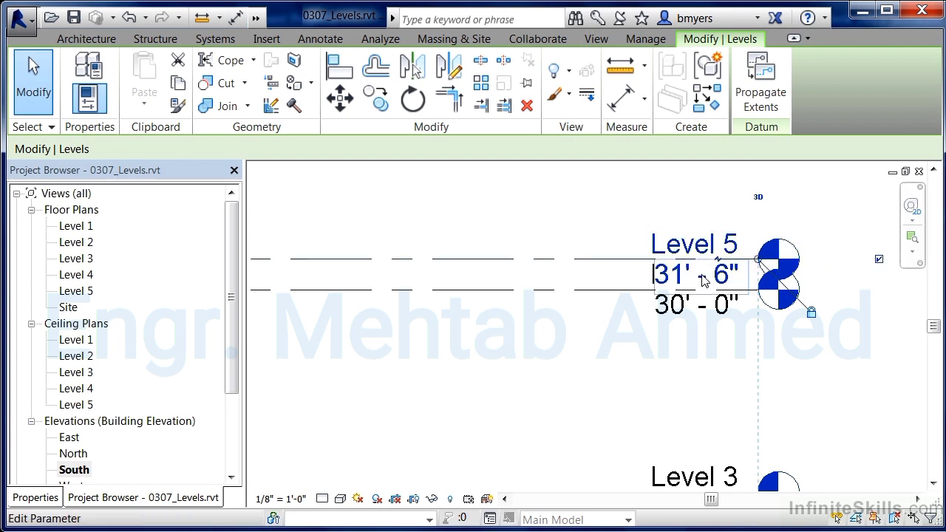
Add an elbow to the Level 5 line and move its head and bend points so the label sits clear above Level 4.
left_click(715, 267)
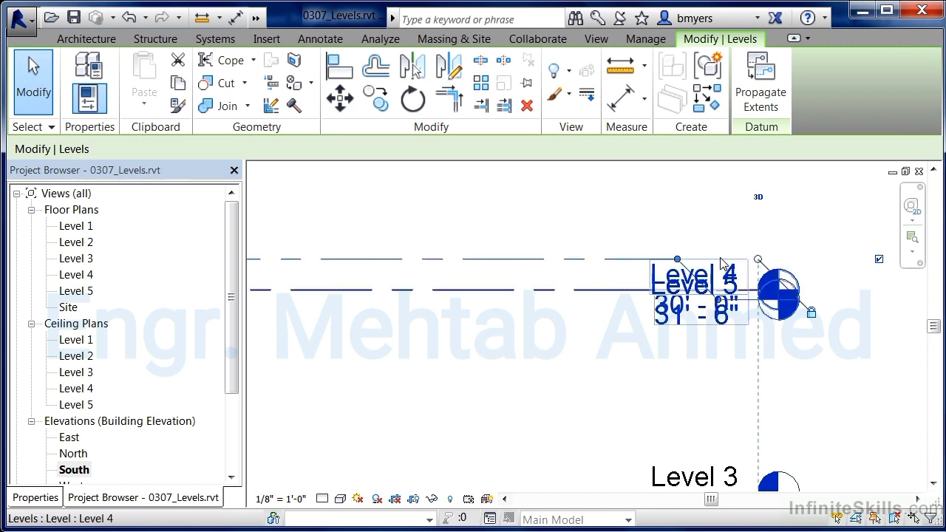
left_click_drag(717, 300, 732, 216)
left_click_drag(669, 255, 618, 258)
left_click_drag(734, 223, 623, 217)
left_click(619, 349)
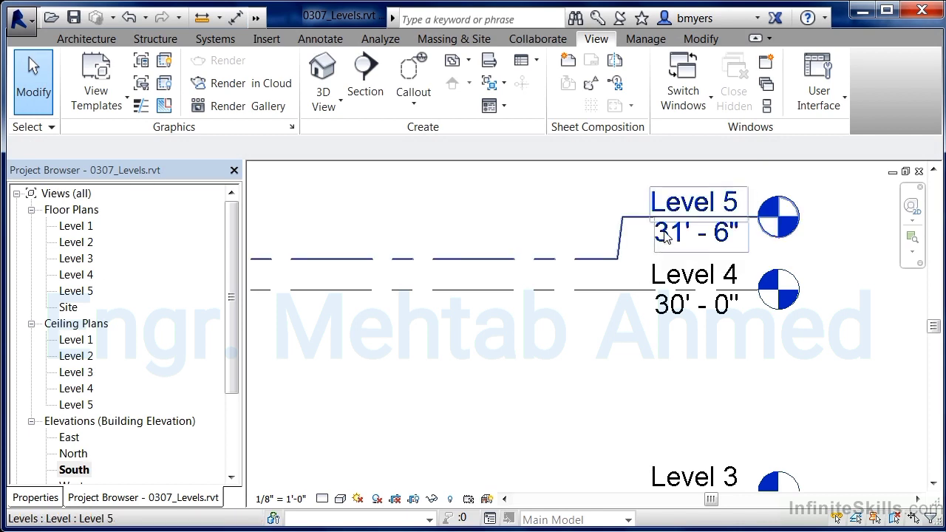
Set the elevation of Level 5 to 33' and clear the selection.
left_click(590, 259)
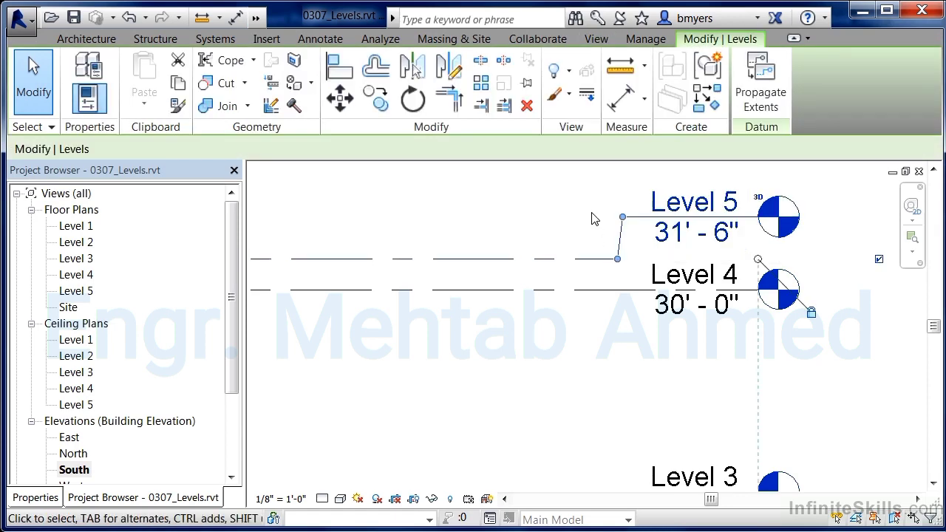
left_click(663, 242)
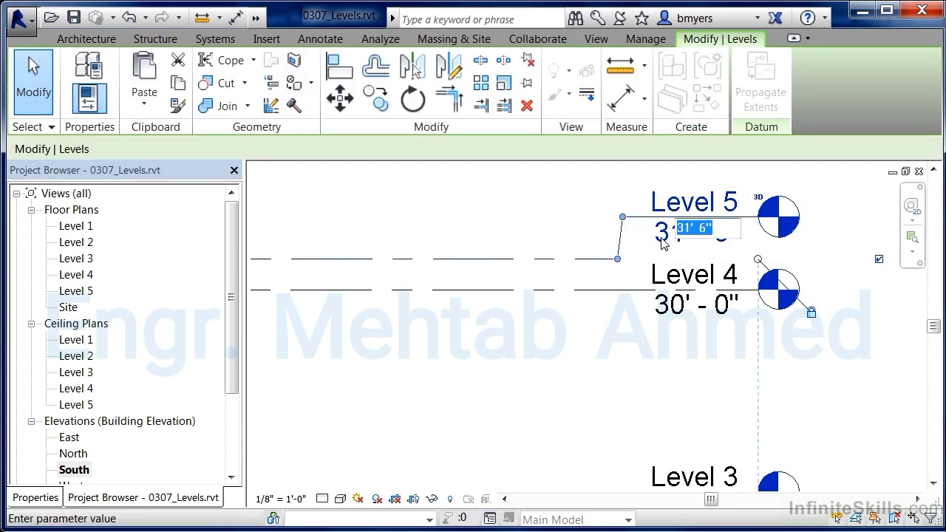
type("33")
key("Return")
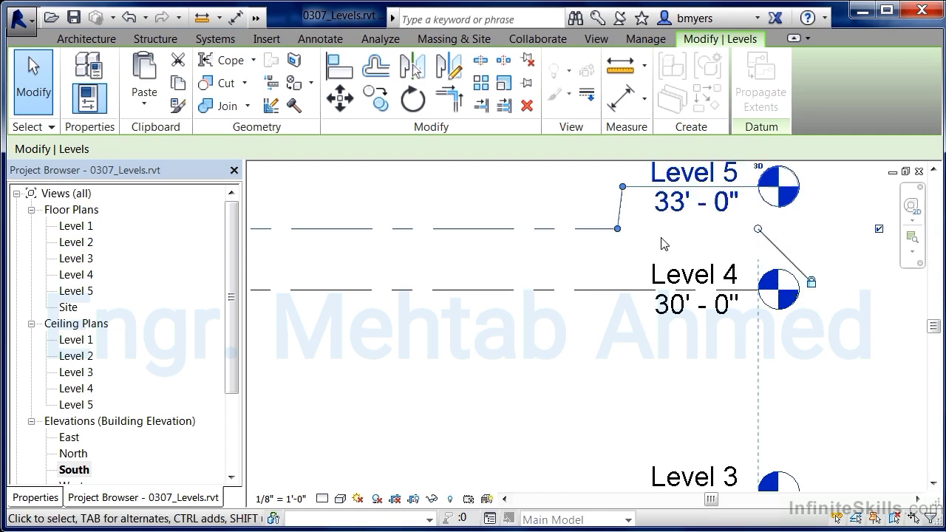
left_click(591, 352)
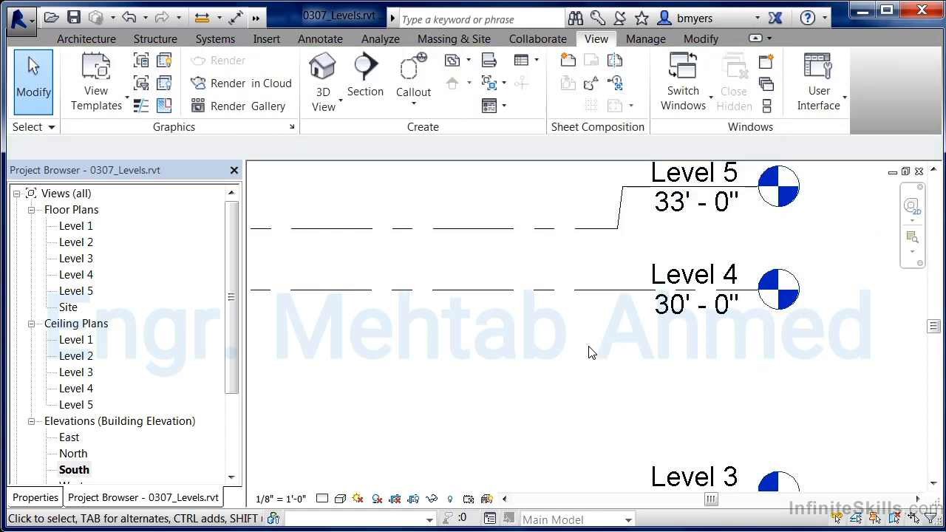
Remove the elbow from Level 5 by bringing its head back in line with the level line, and clear the selection.
left_click(640, 190)
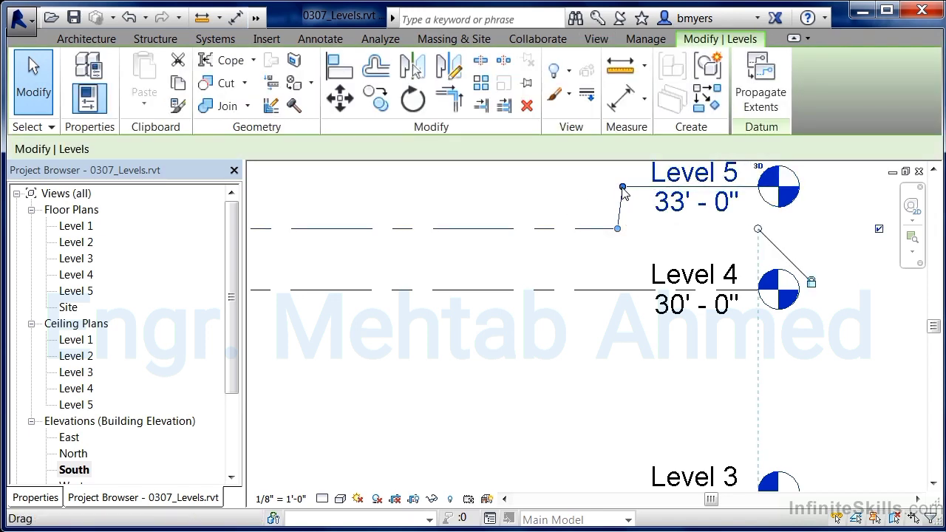
left_click_drag(624, 192, 638, 229)
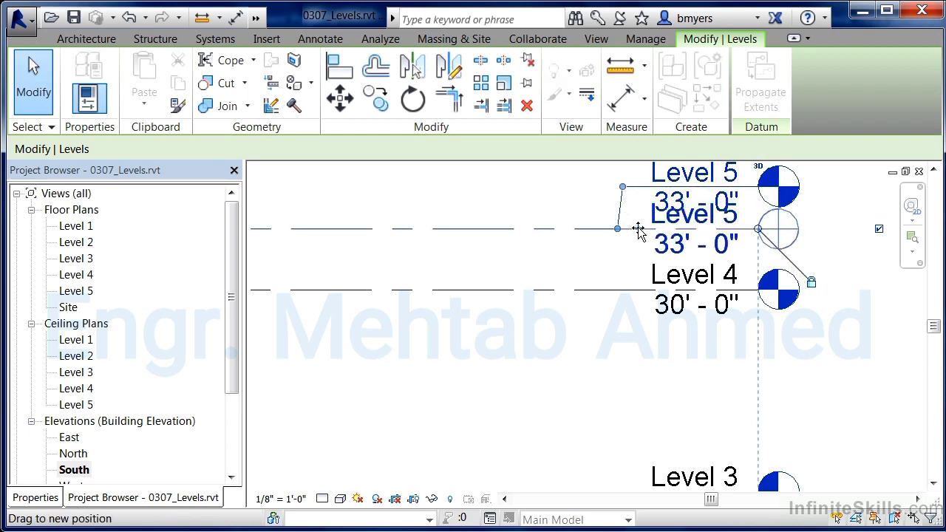
left_click_drag(638, 227, 637, 228)
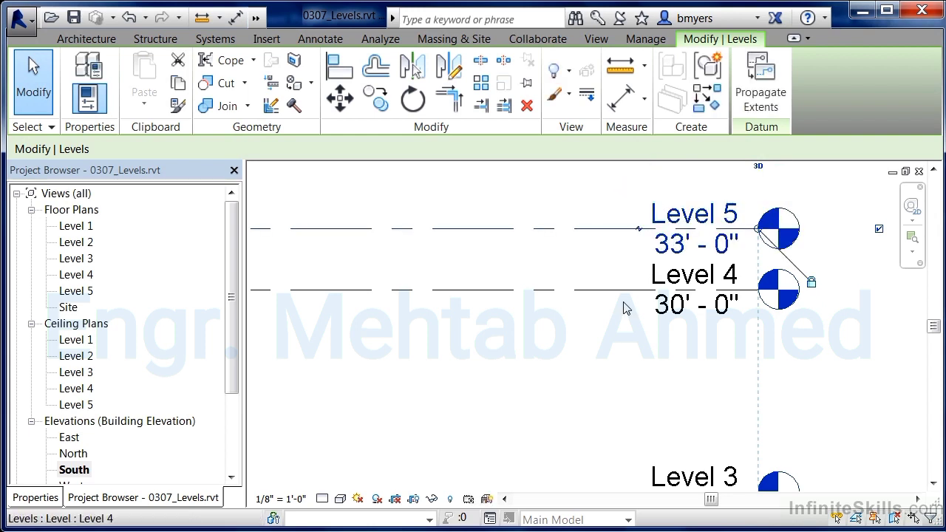
left_click(629, 368)
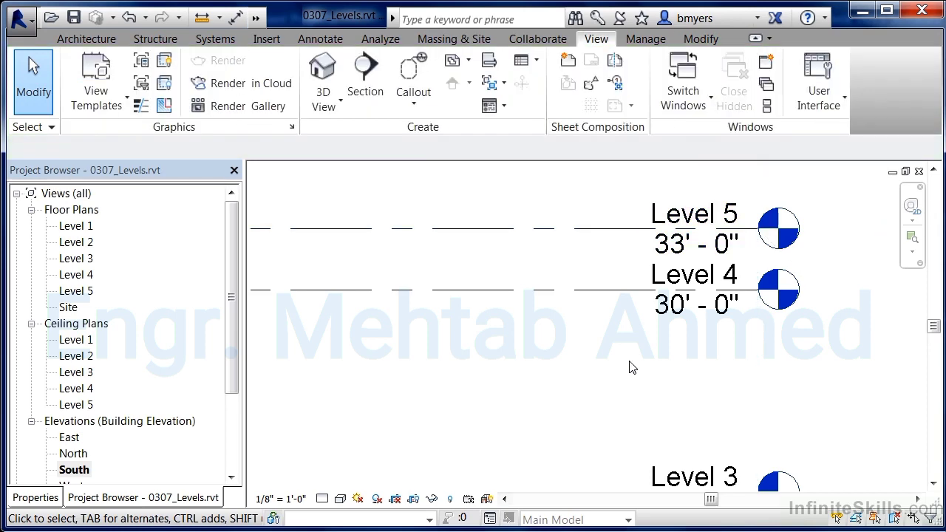
Display the architecture tools.
left_click(111, 40)
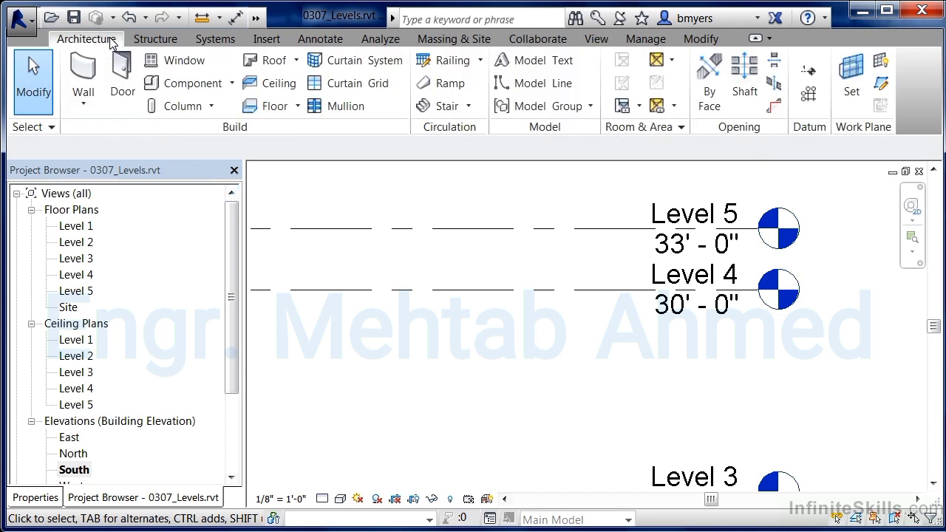